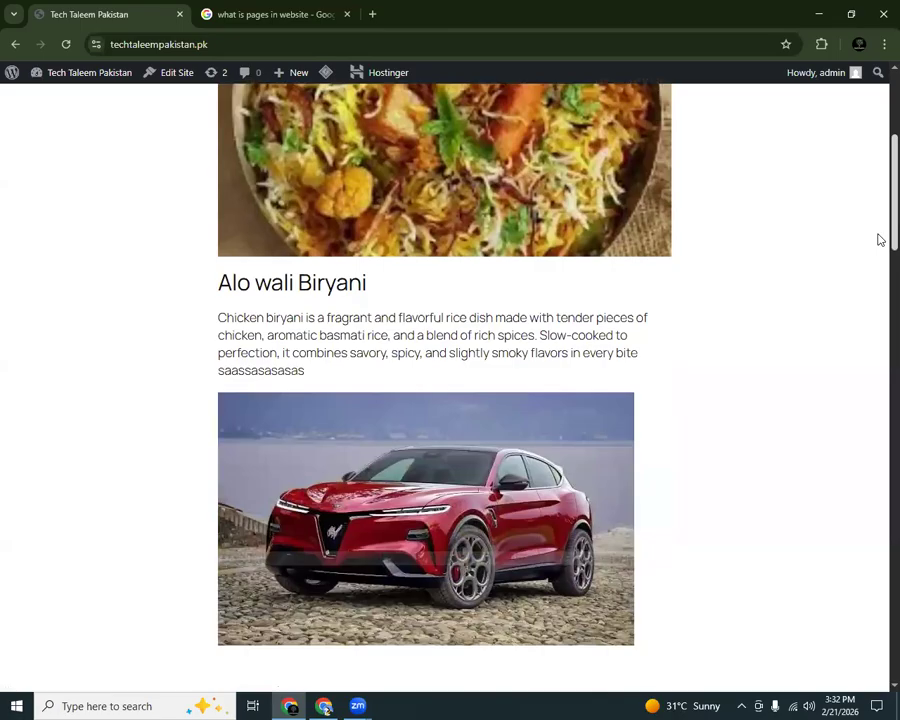
Step: Read the search overview defining what a website page is, and return to the start of the site's blog page
mouse_move(36, 72)
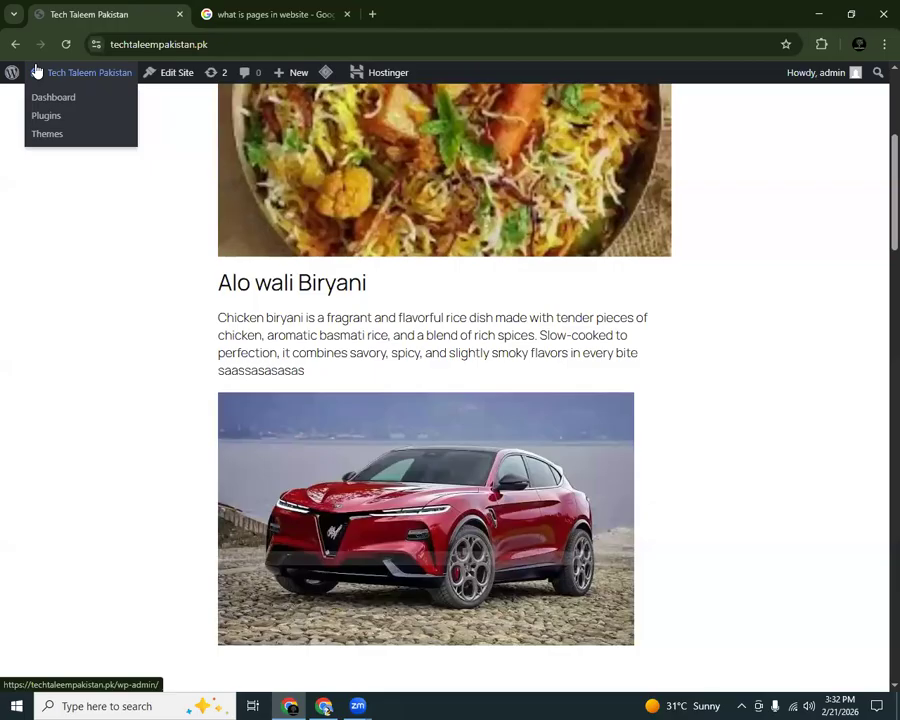
left_click(300, 10)
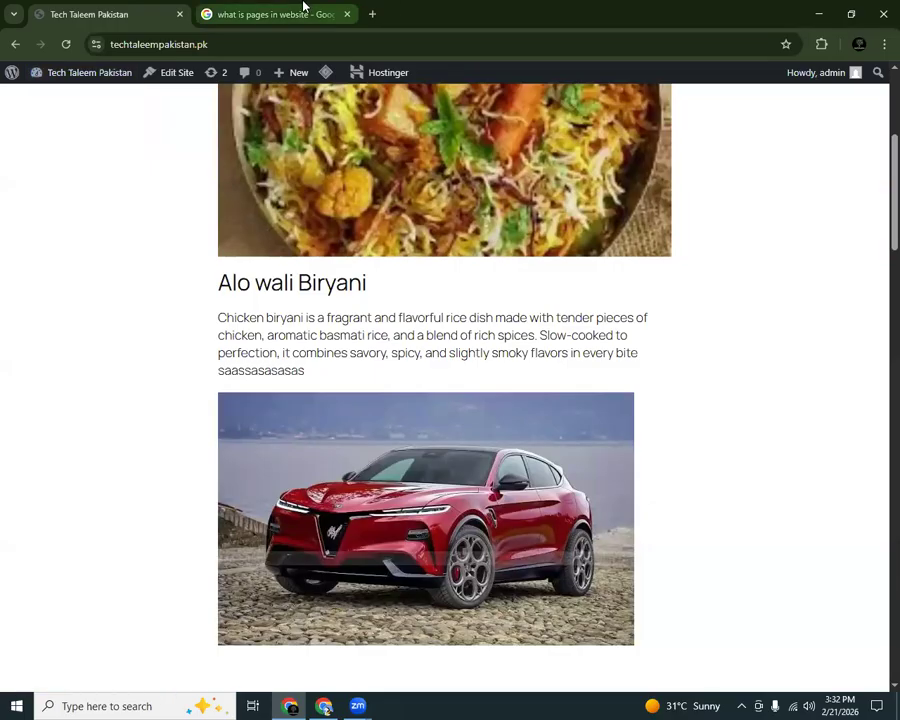
triple_click(220, 266)
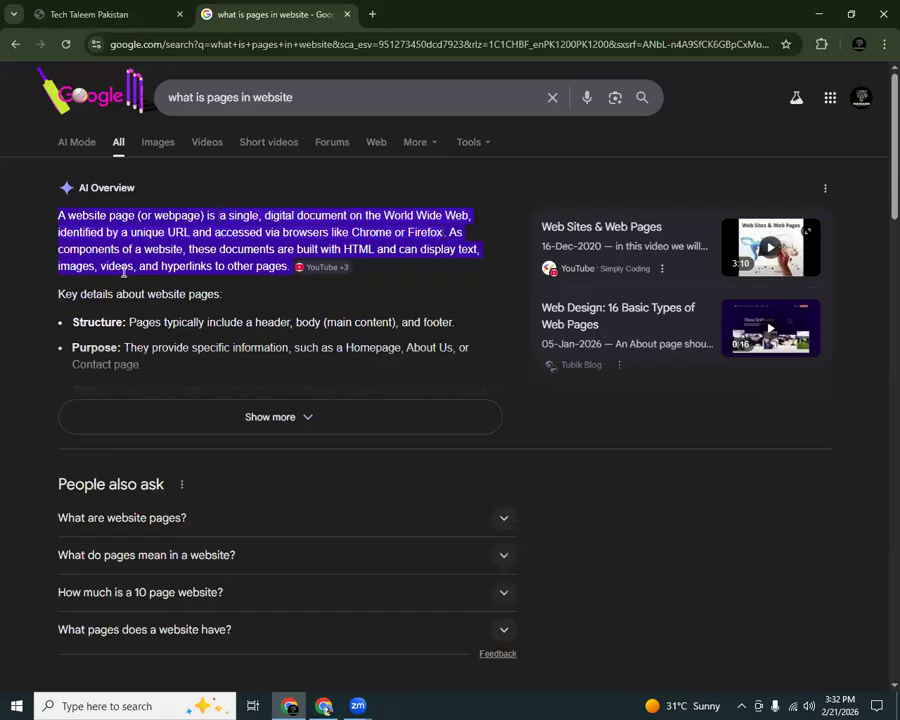
left_click(85, 14)
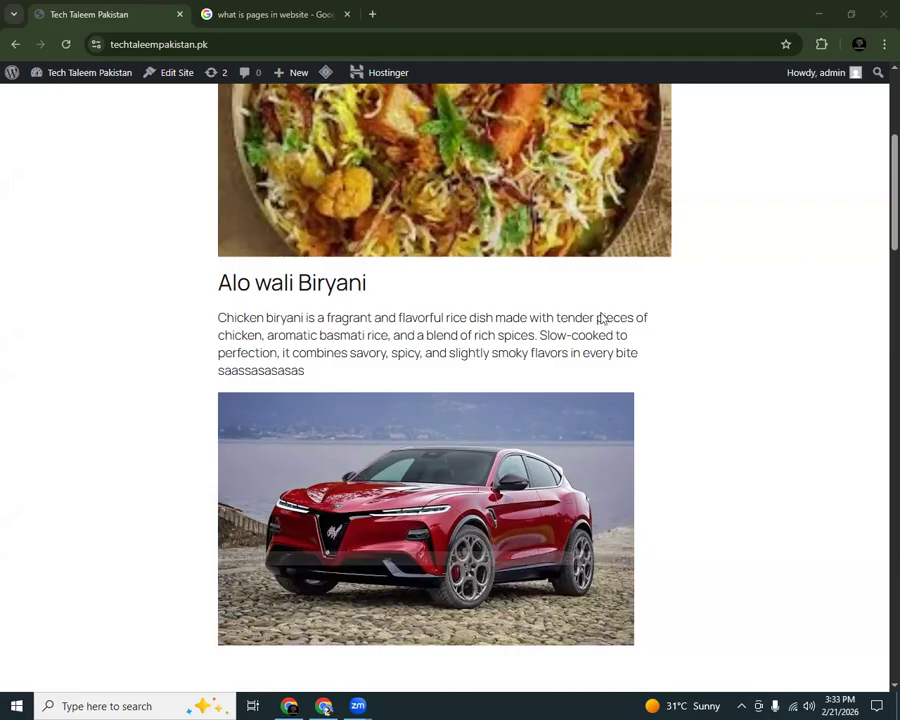
scroll(878, 237, "up", 5)
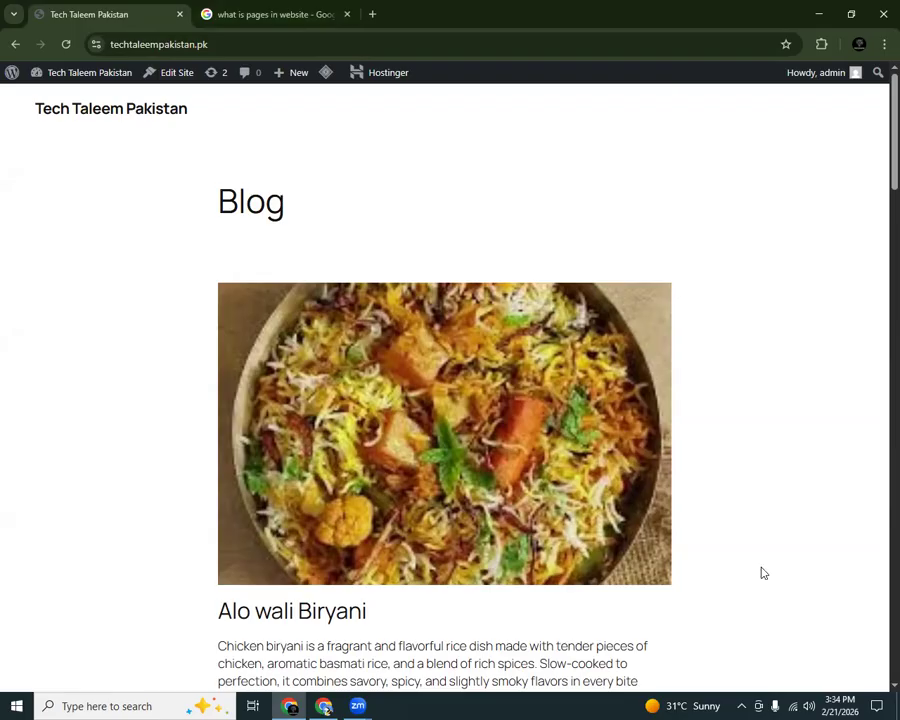
left_click(800, 697)
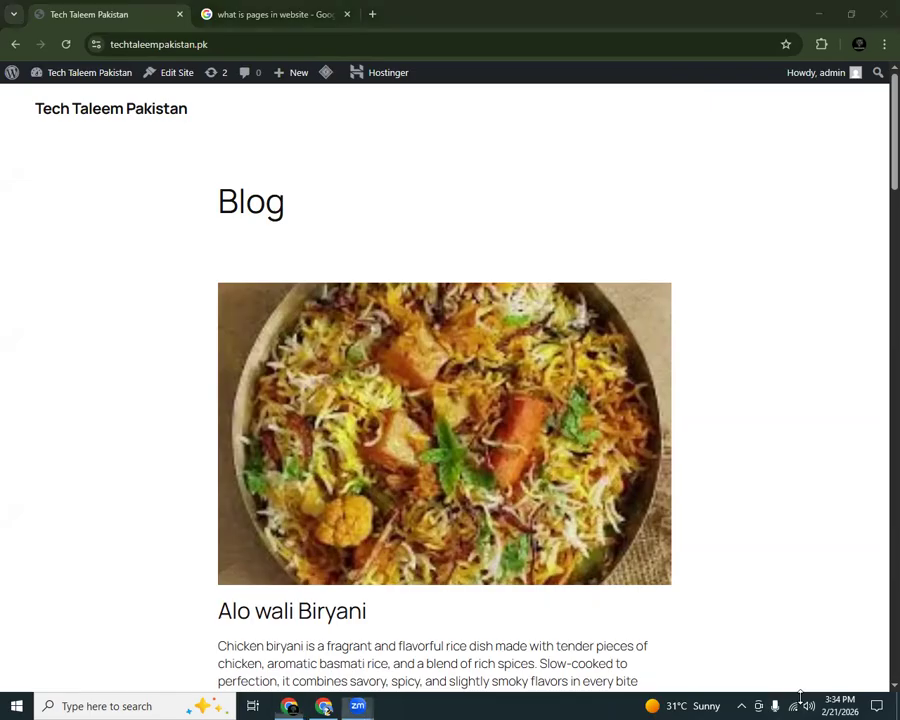
left_click(714, 396)
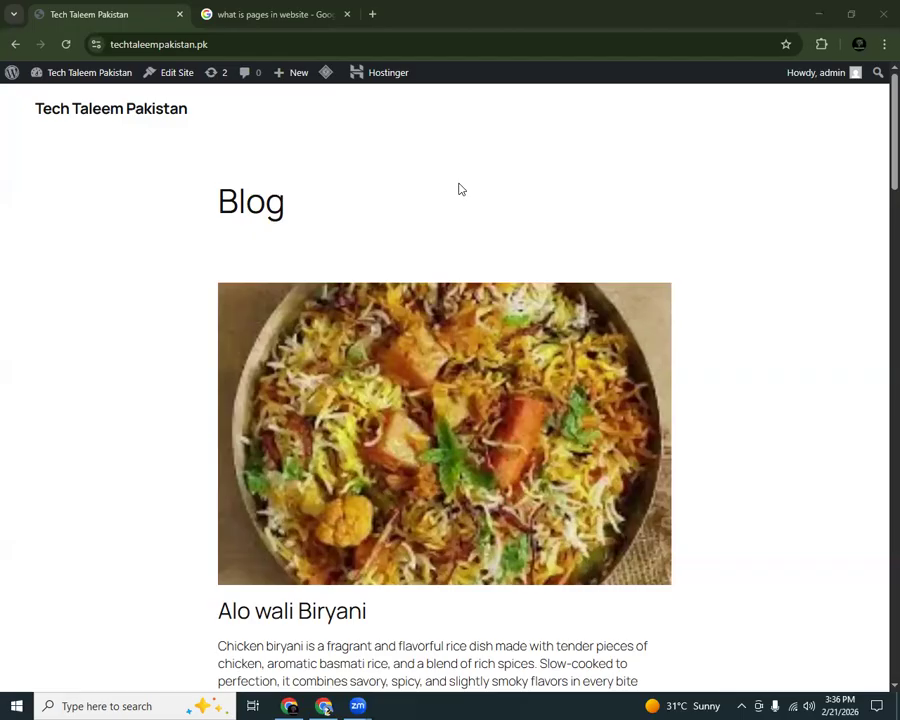
left_click(627, 235)
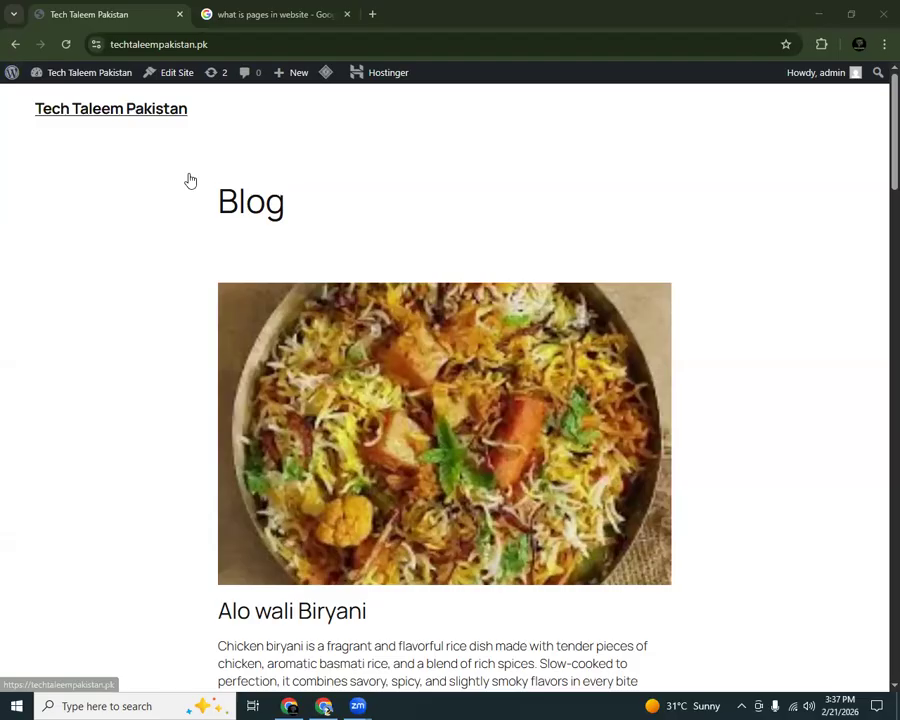
Step: Open the list of all pages in the site's admin dashboard
left_click(11, 73)
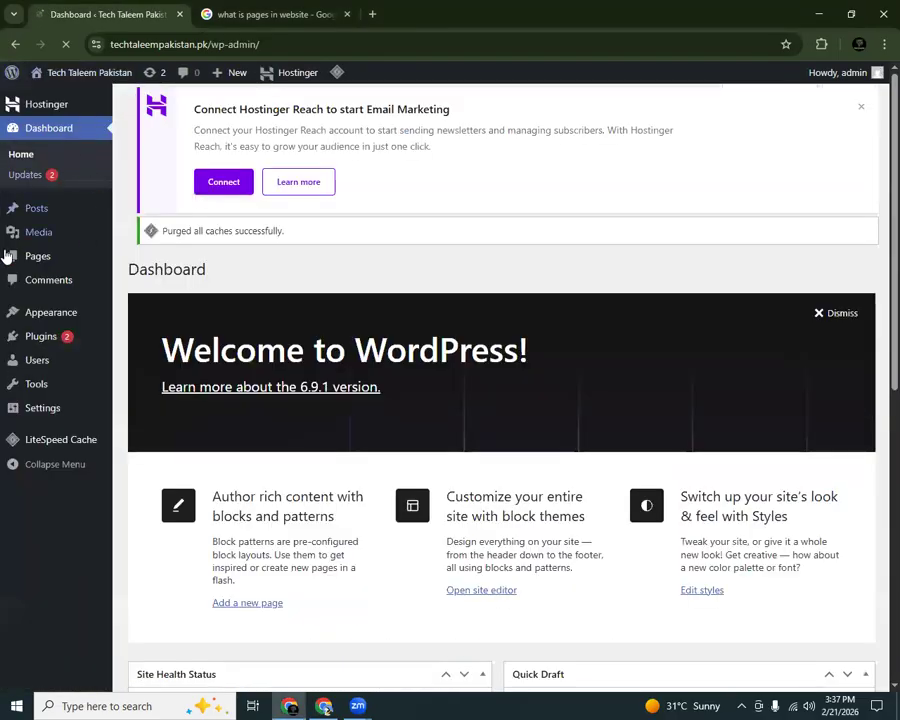
mouse_move(111, 258)
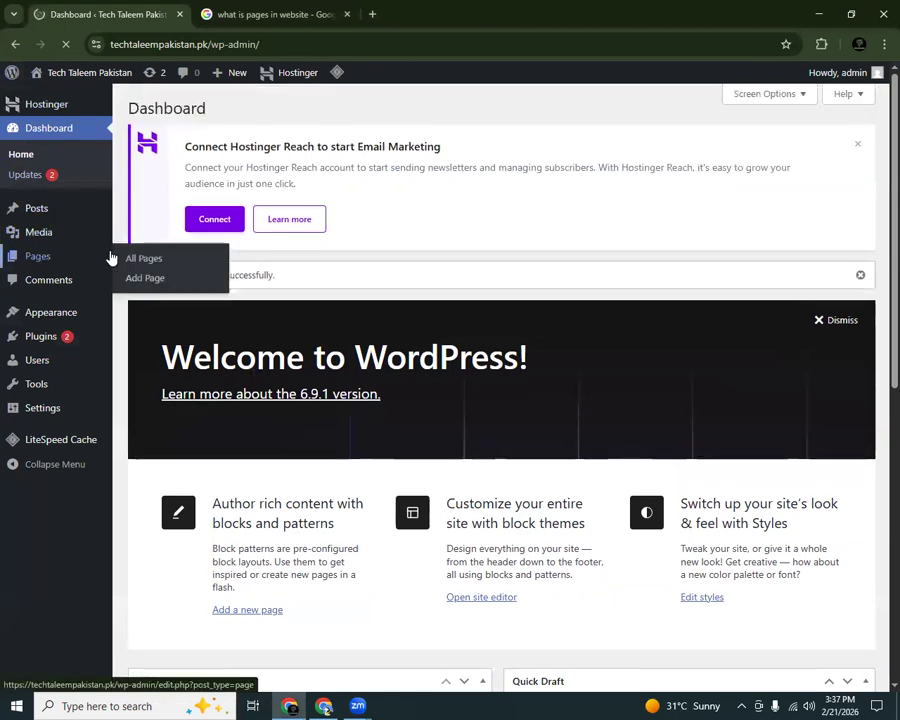
mouse_move(26, 243)
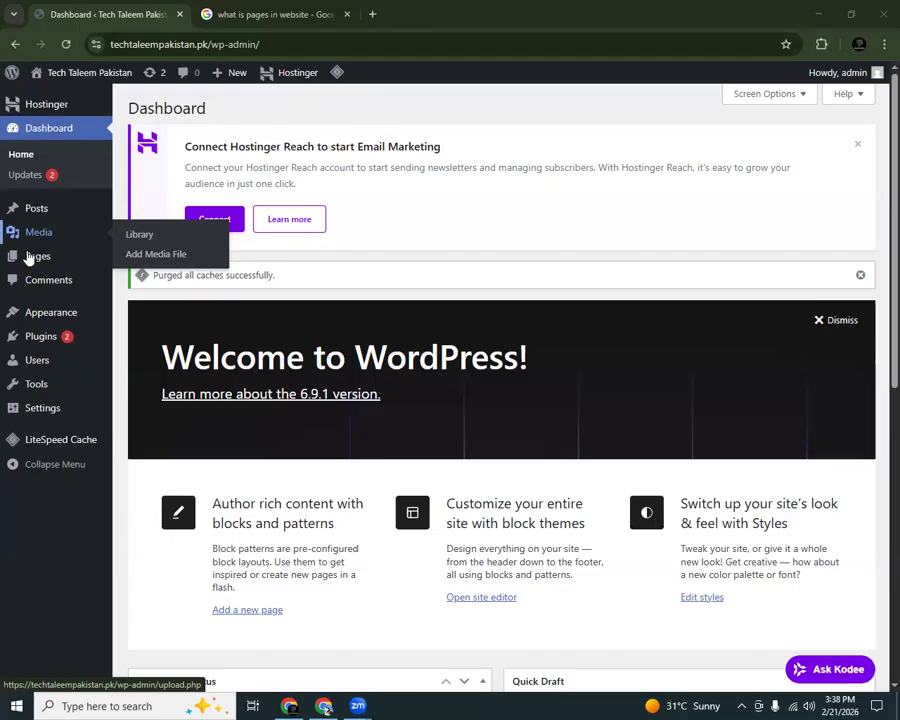
mouse_move(25, 263)
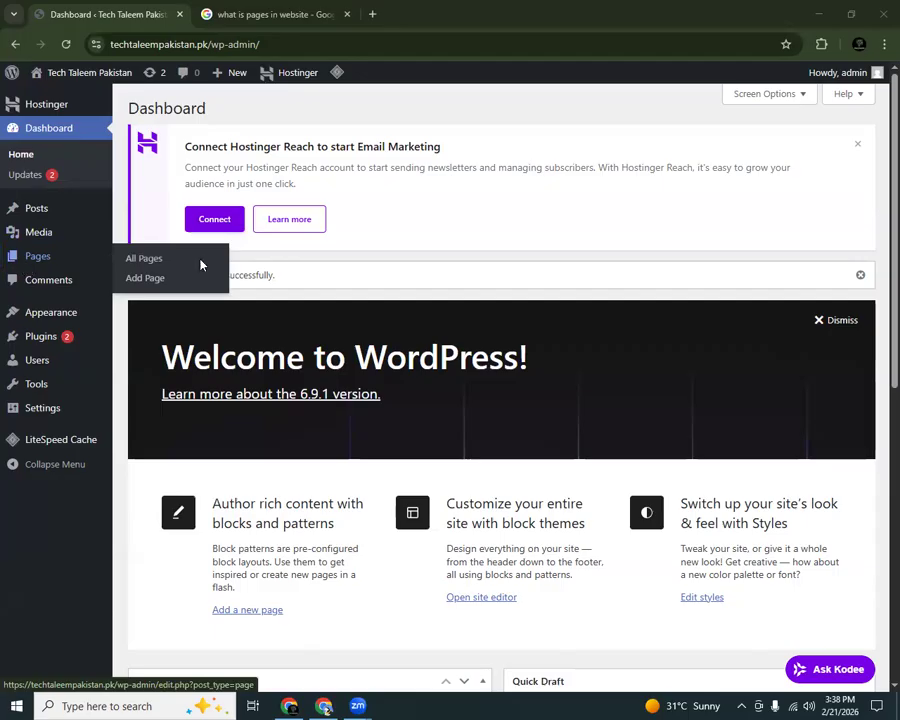
left_click(143, 266)
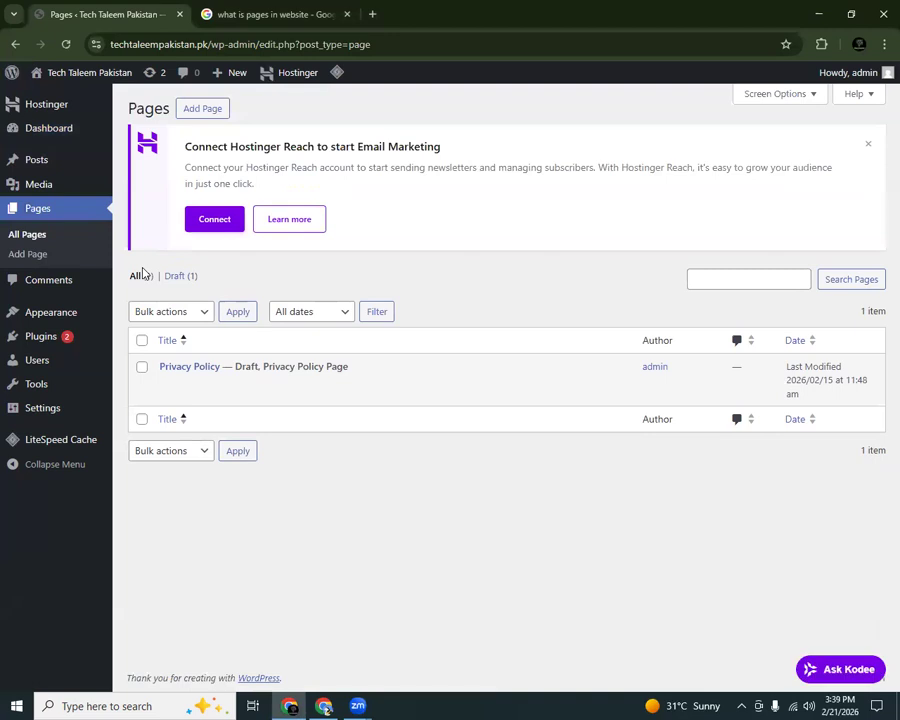
Step: Create a new page titled "Home" and publish it
left_click(201, 109)
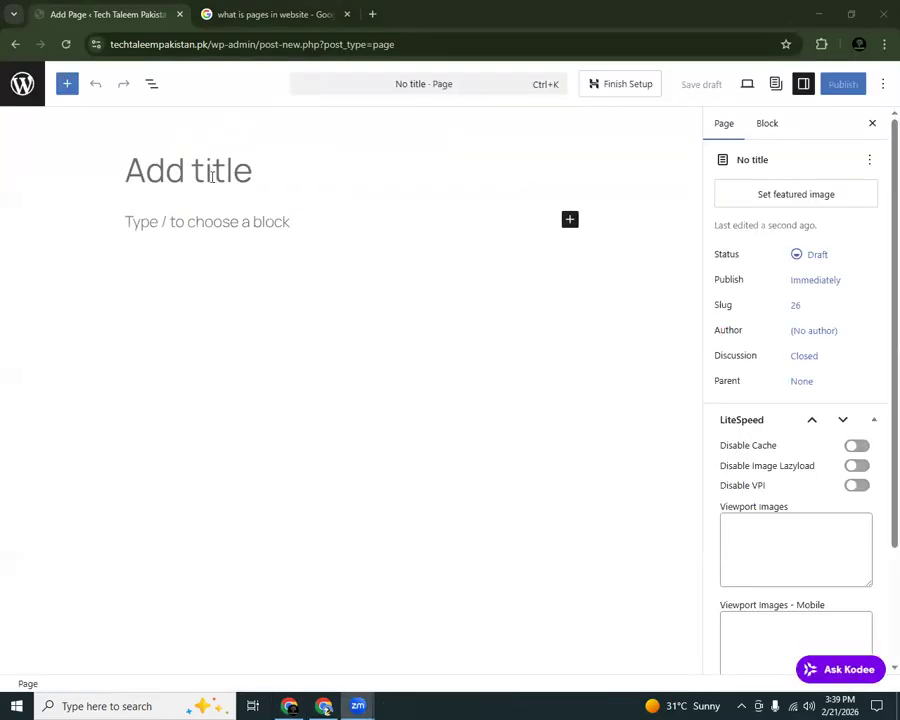
left_click(212, 174)
type("Home")
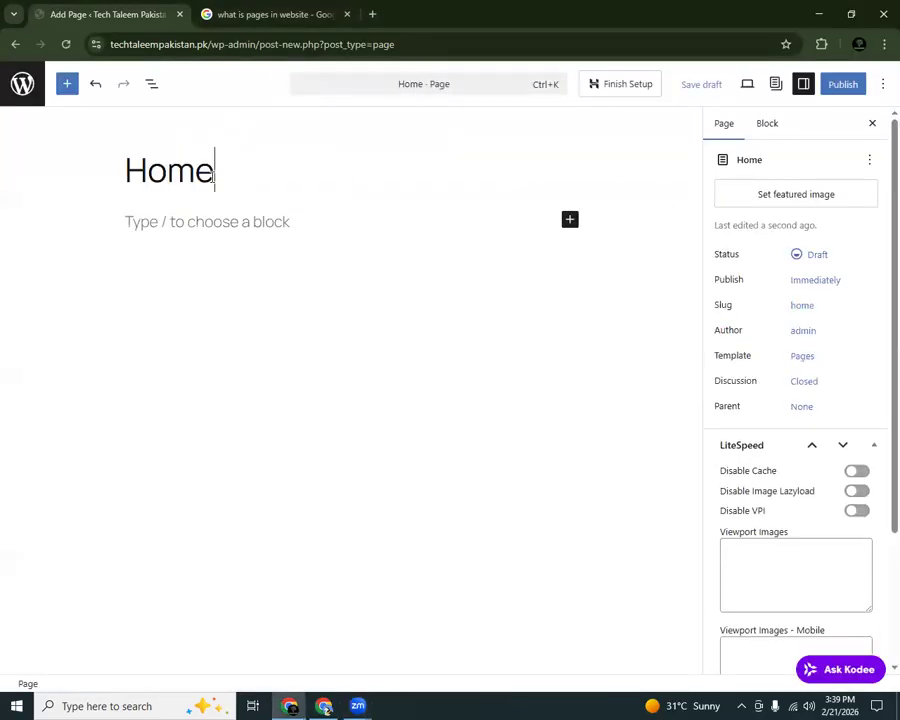
left_click(845, 85)
left_click(845, 85)
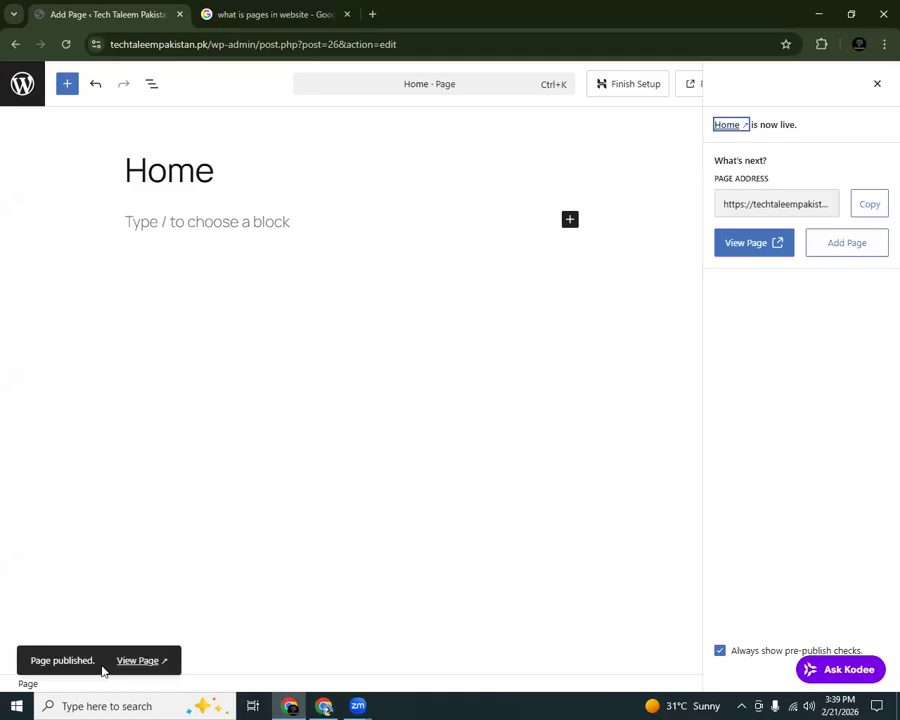
Step: View the published Home page on the live site and check its link in the site header
left_click(137, 660)
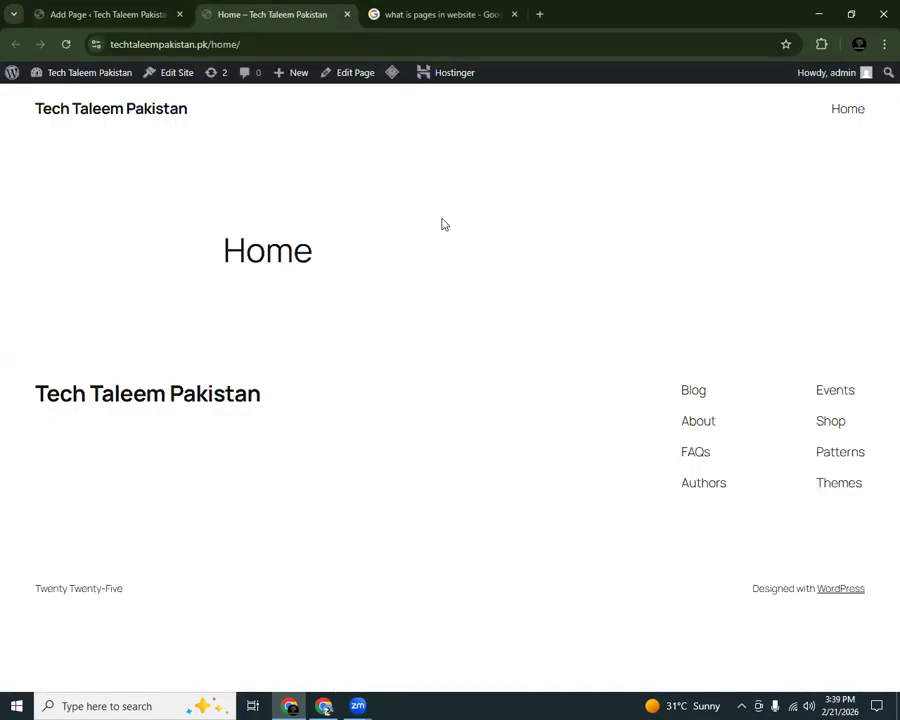
left_click_drag(862, 108, 818, 112)
left_click(836, 112)
Step: Return to the admin list of all pages and open the Home page for editing
left_click(13, 73)
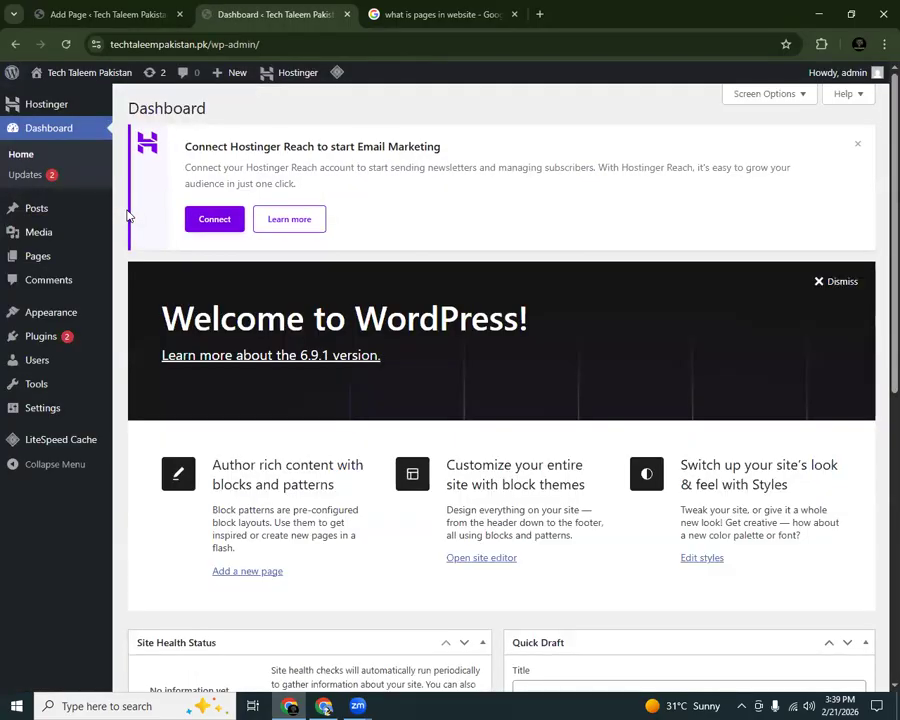
mouse_move(76, 273)
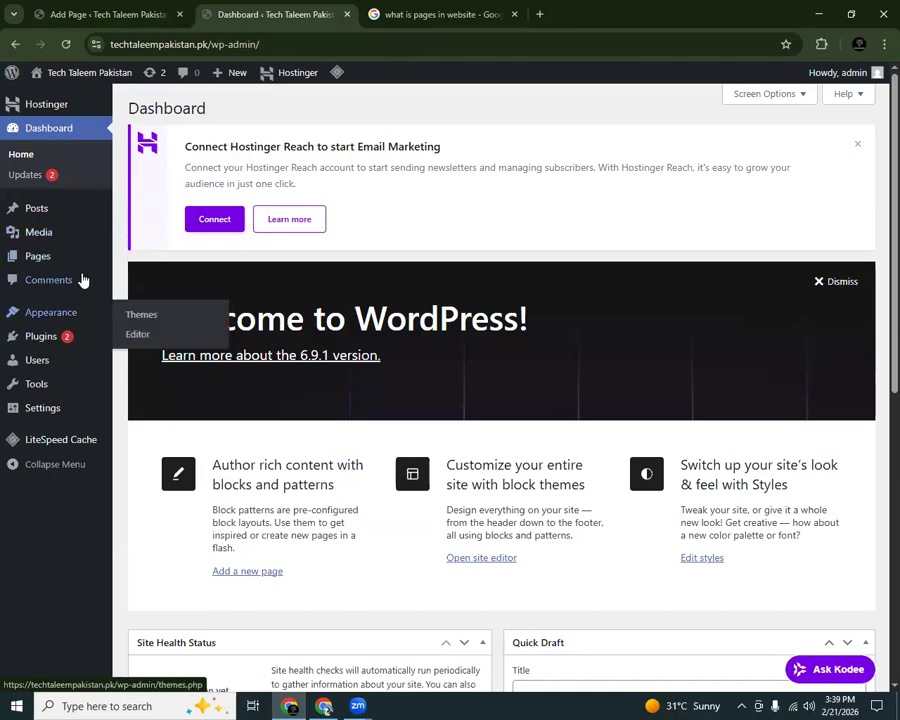
left_click(124, 258)
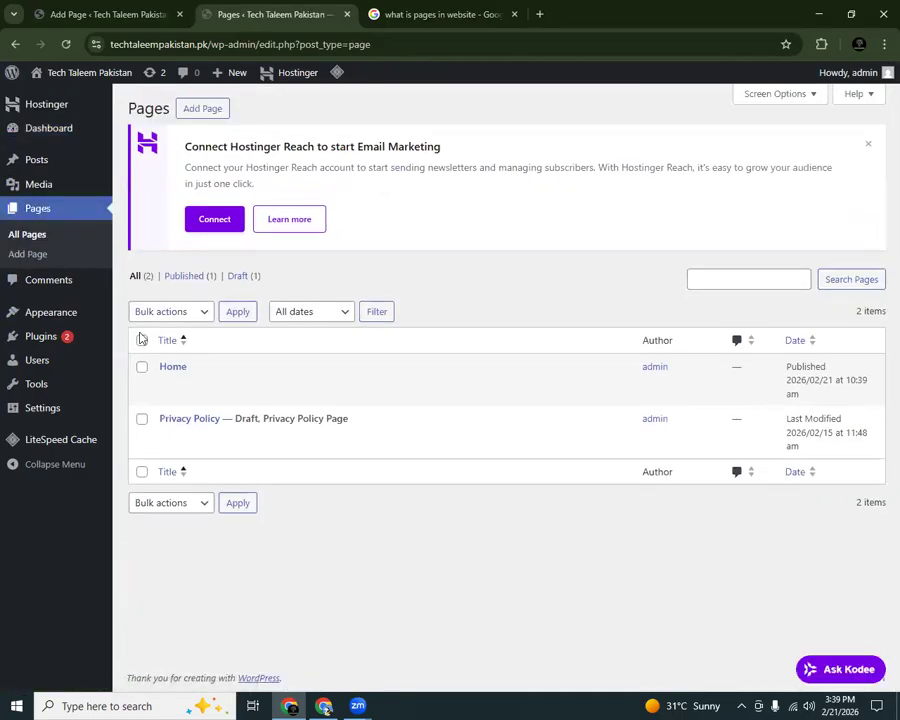
left_click(166, 386)
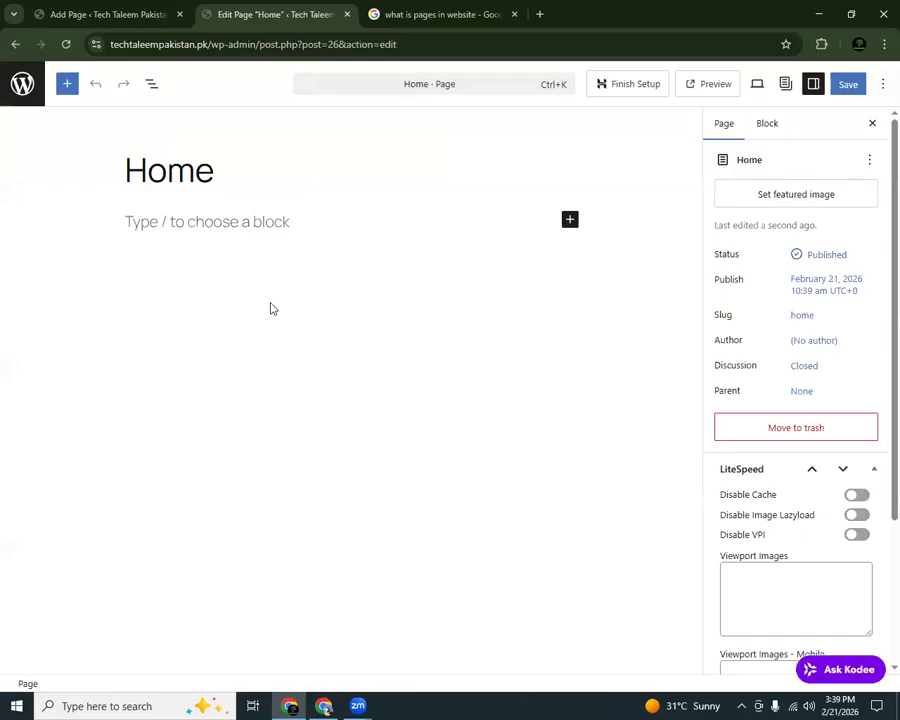
Step: Dismiss the starter pattern chooser and insert an image block below the Home title
left_click(225, 222)
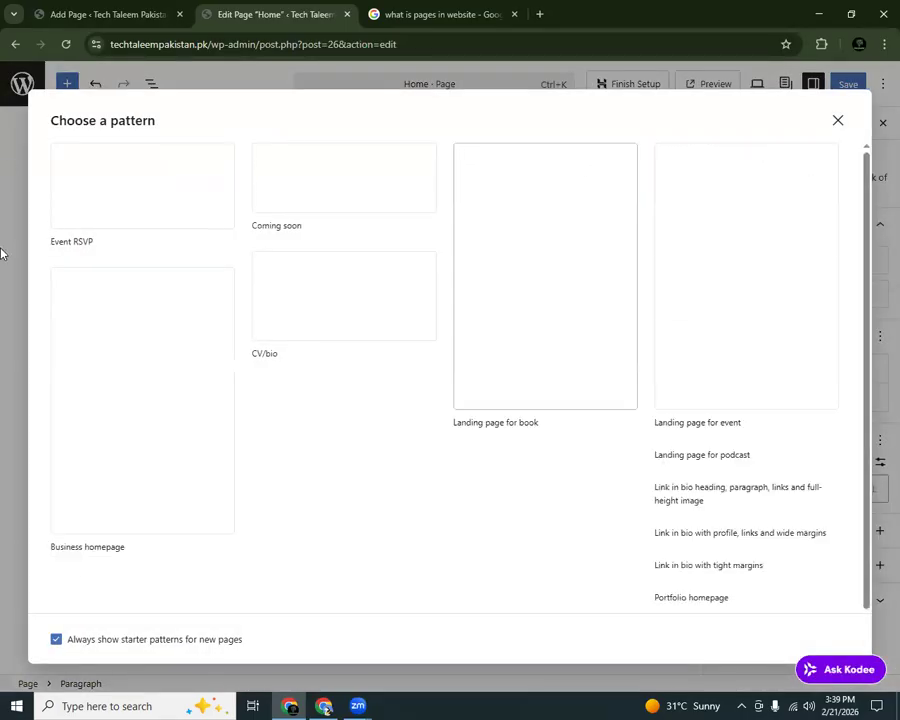
left_click(2, 254)
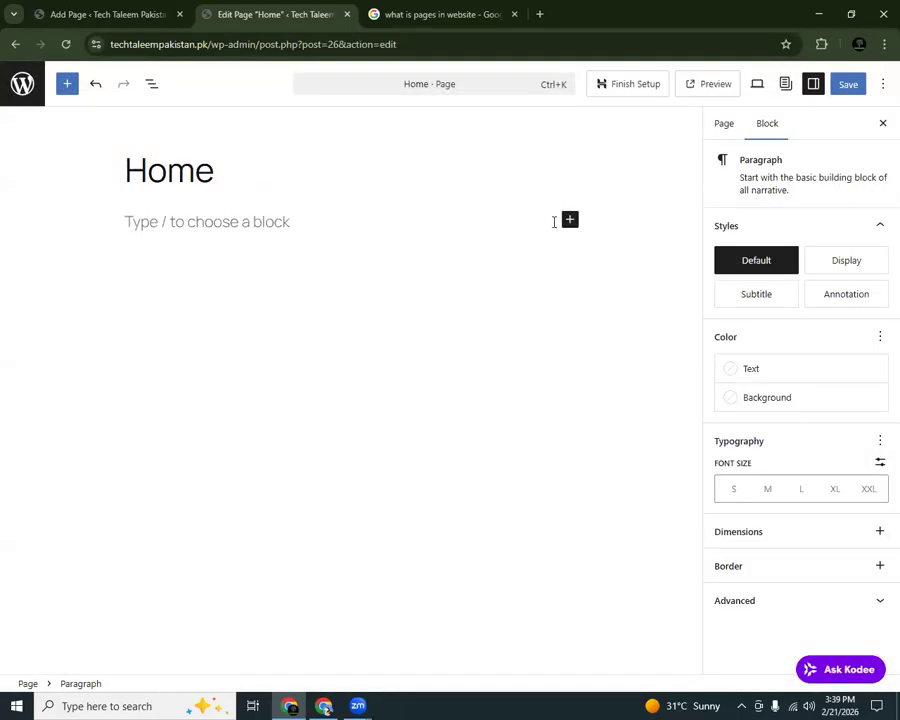
left_click(569, 220)
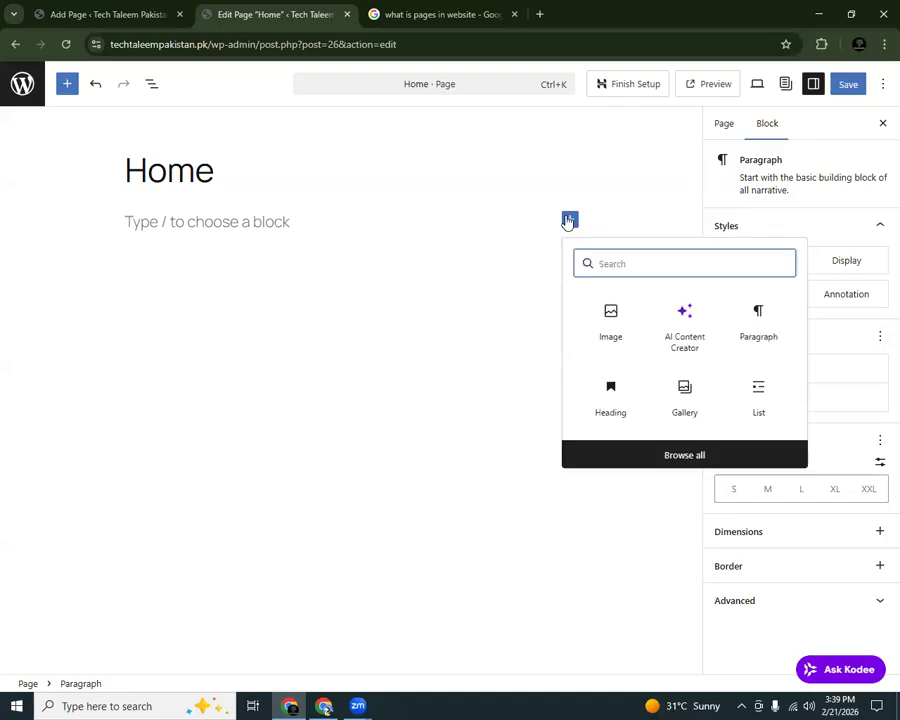
left_click(600, 315)
Step: Open the media library in the other browser tab to review the existing media items
left_click(105, 10)
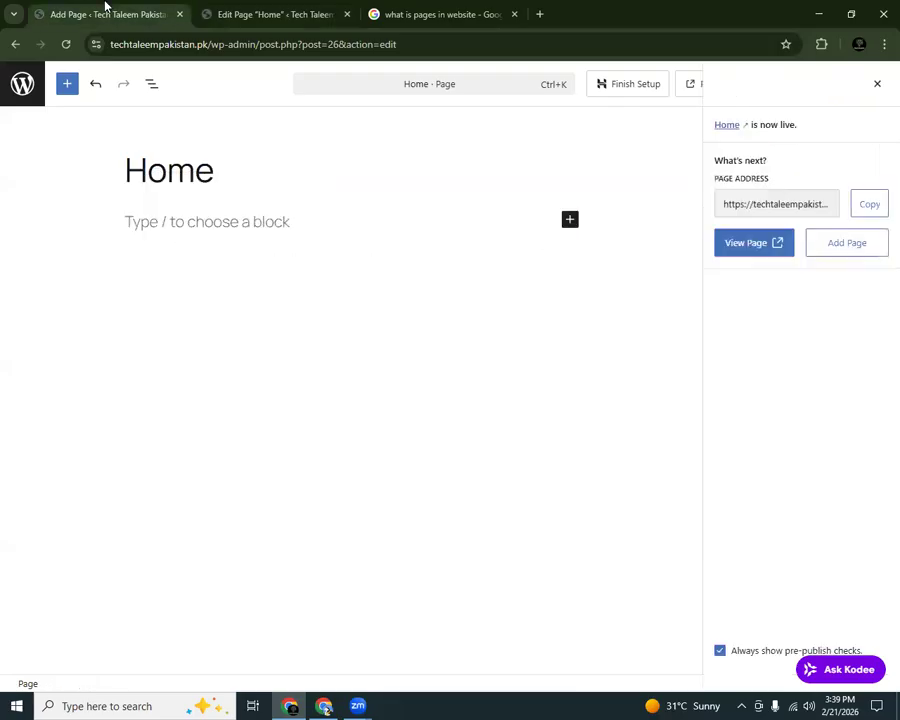
left_click(22, 84)
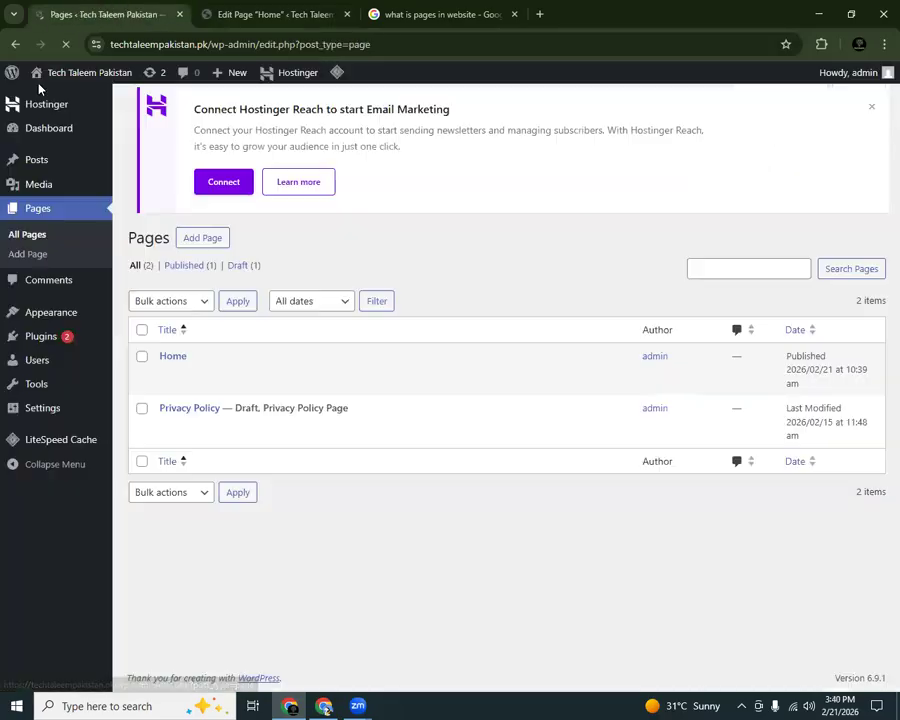
mouse_move(62, 182)
left_click(150, 188)
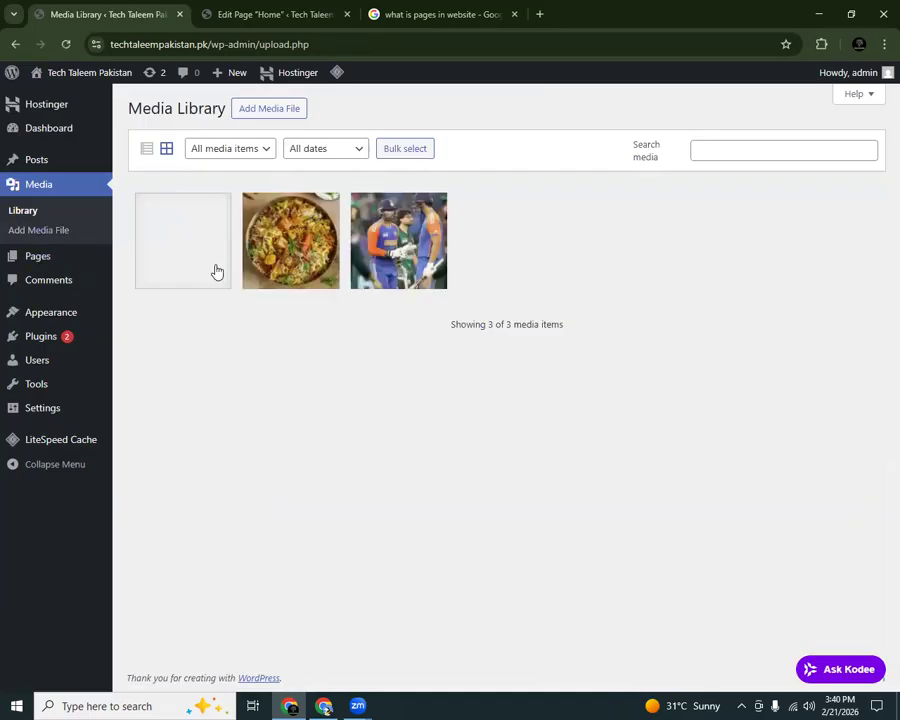
Step: Upload the Brandverse Solutions logo FB_IMG_1770899351445.jpg from Downloads into the Home page's image block and save the page
left_click(209, 10)
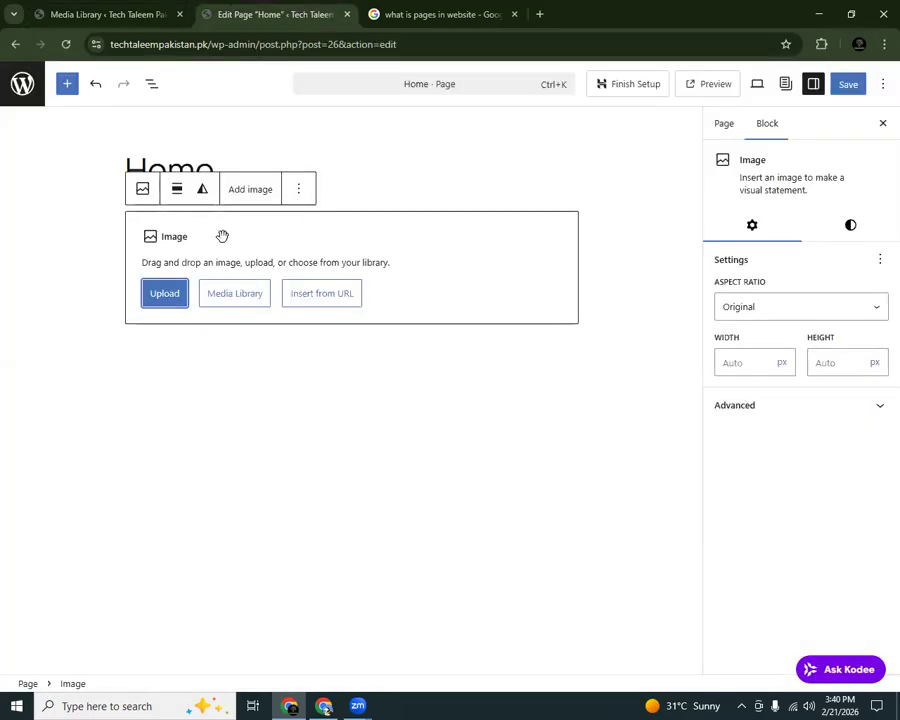
left_click(170, 297)
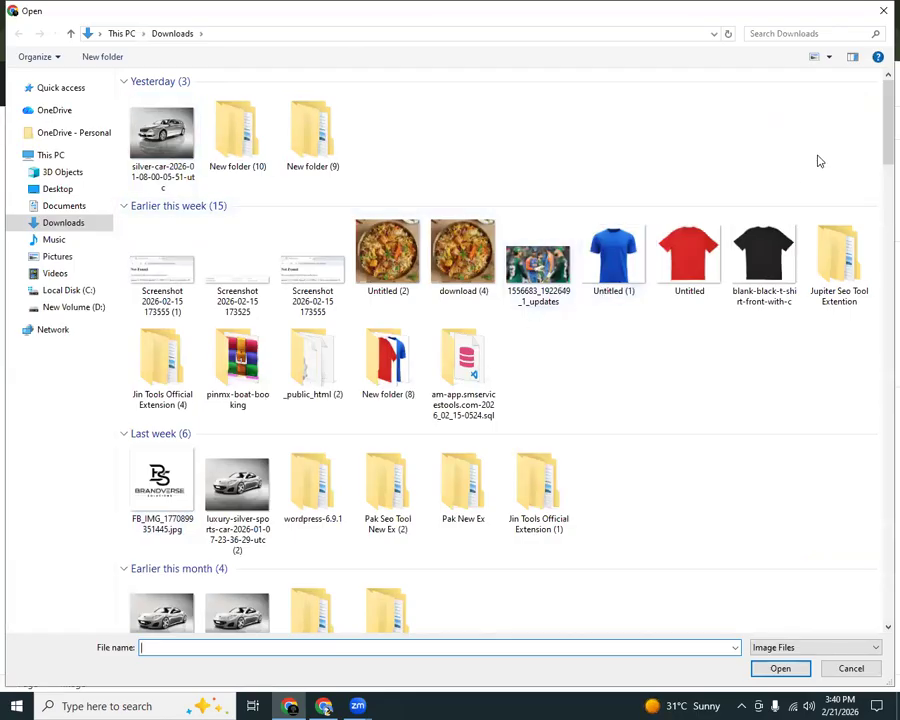
scroll(879, 143, "down", 1)
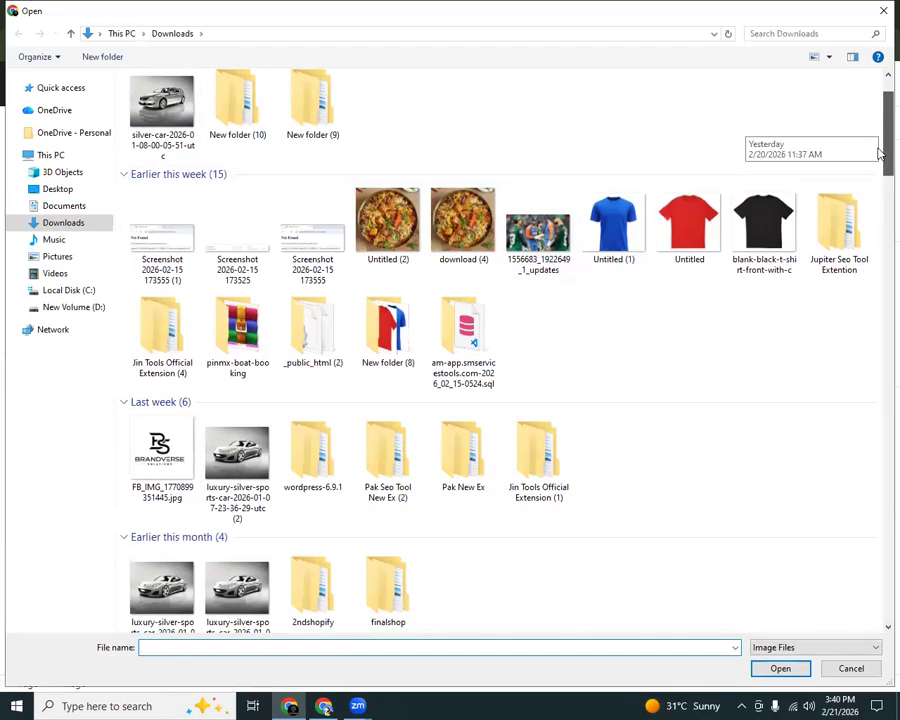
double_click(132, 444)
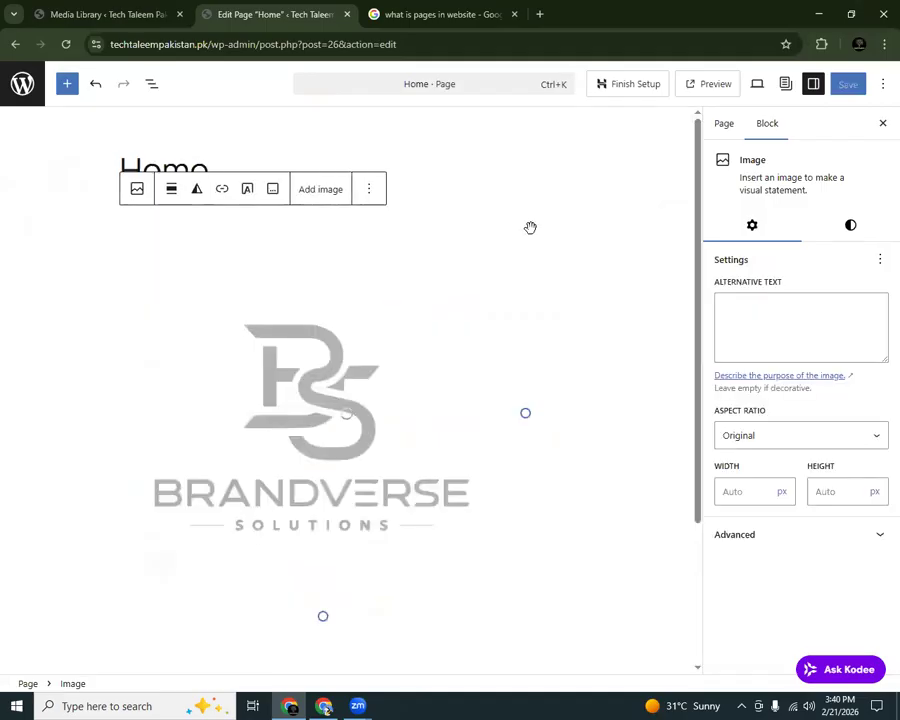
left_click(848, 86)
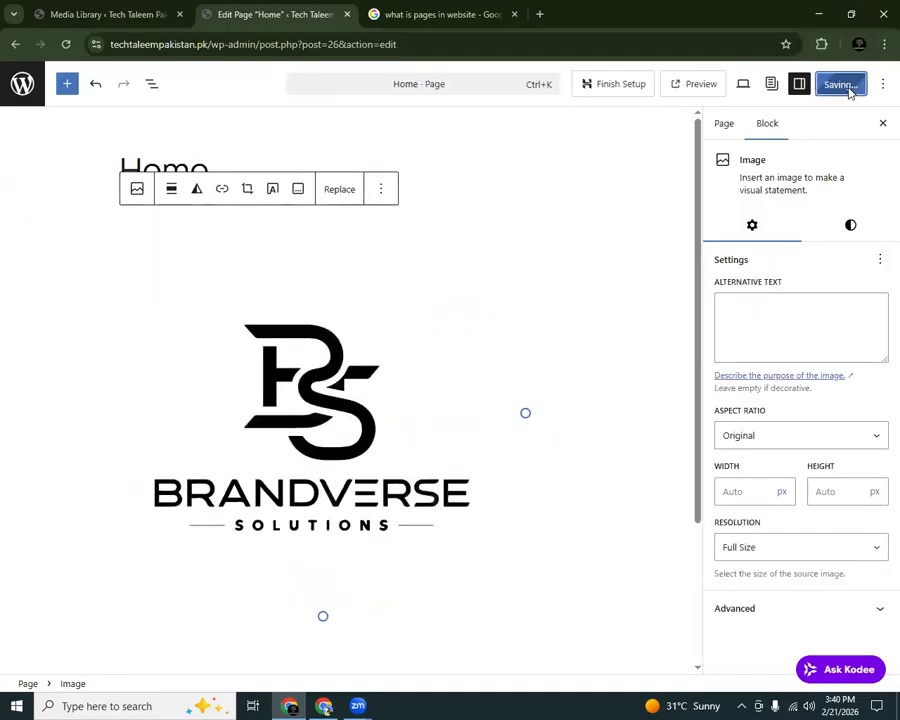
Step: Reload the media library to check for the uploaded logo, and return to the image block in the Home page editor
left_click(147, 10)
left_click(68, 44)
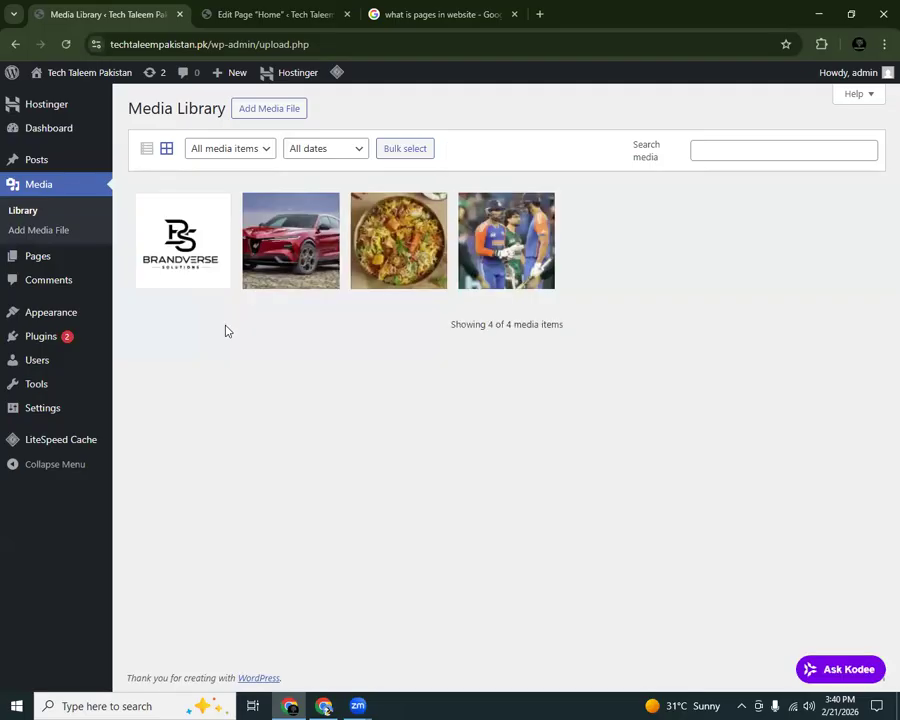
left_click(266, 12)
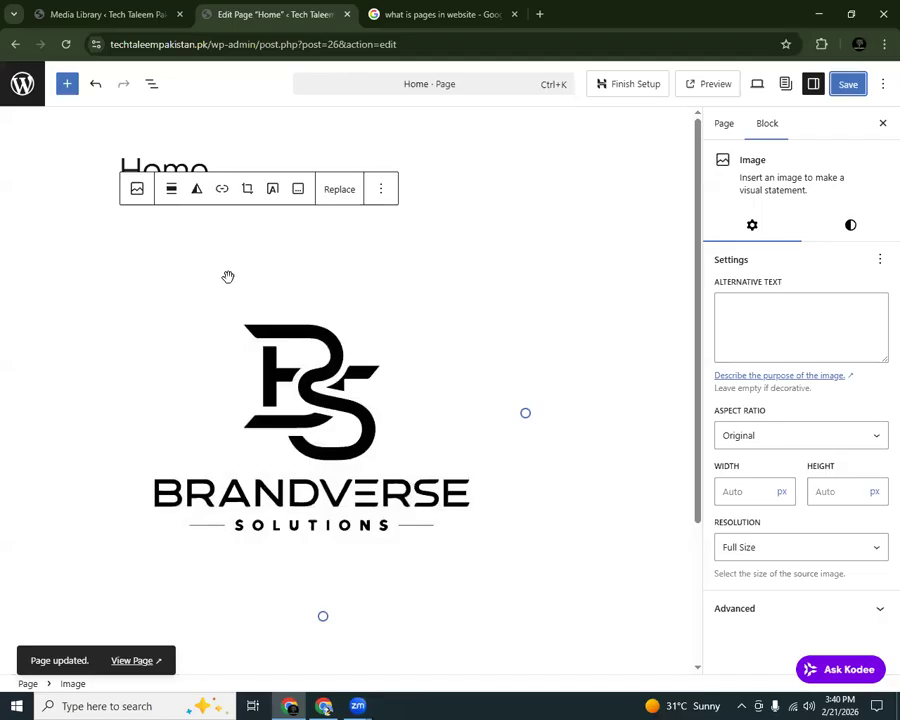
left_click(228, 277)
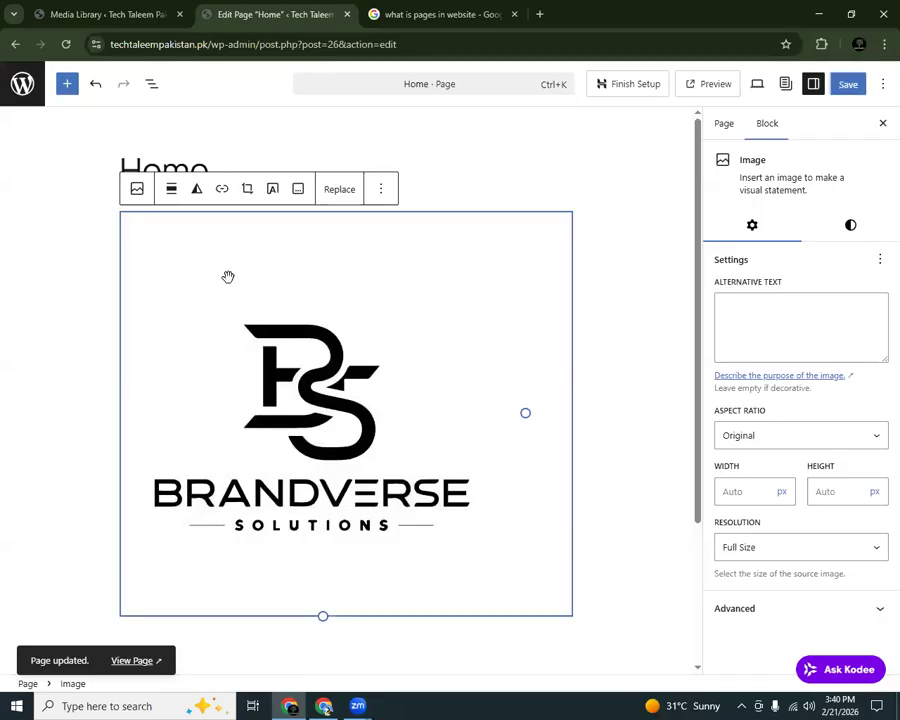
Step: Delete the logo image block from the Home page and open the full library of available blocks
key("Delete")
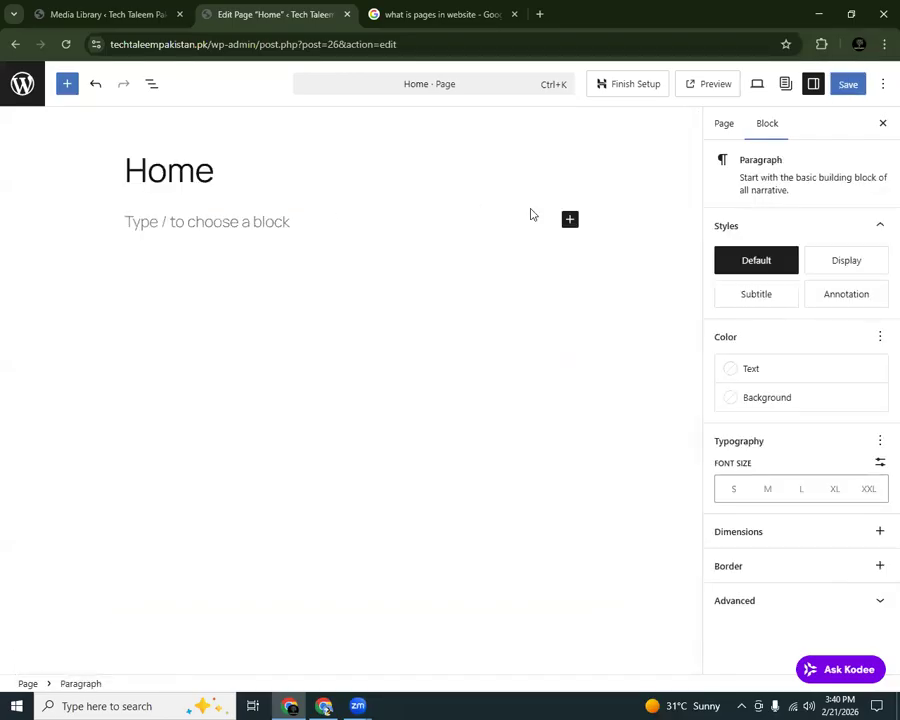
left_click(563, 215)
left_click(476, 216)
left_click(570, 219)
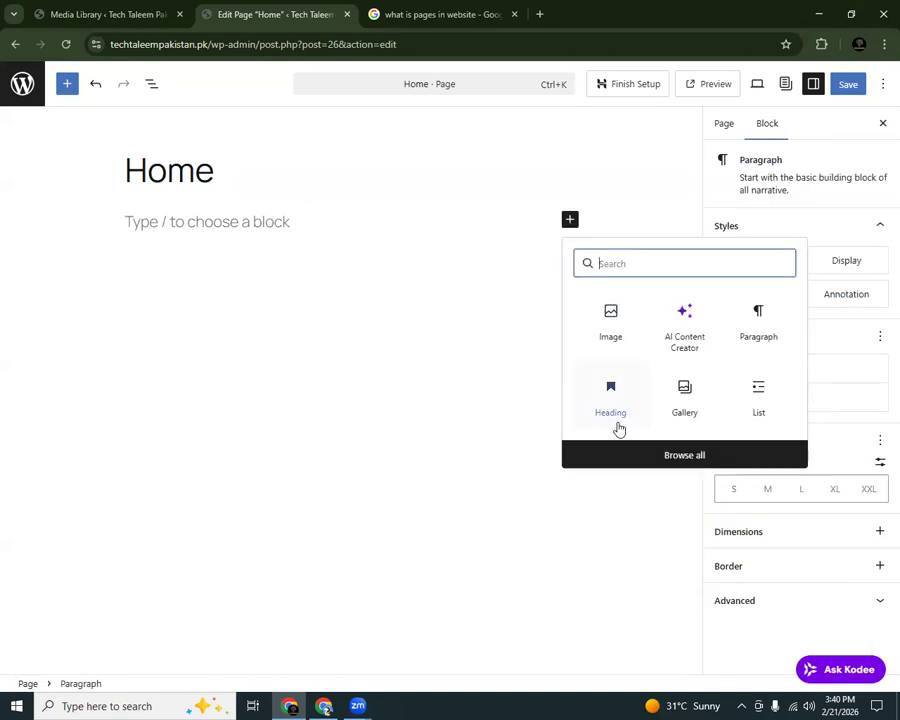
left_click(639, 462)
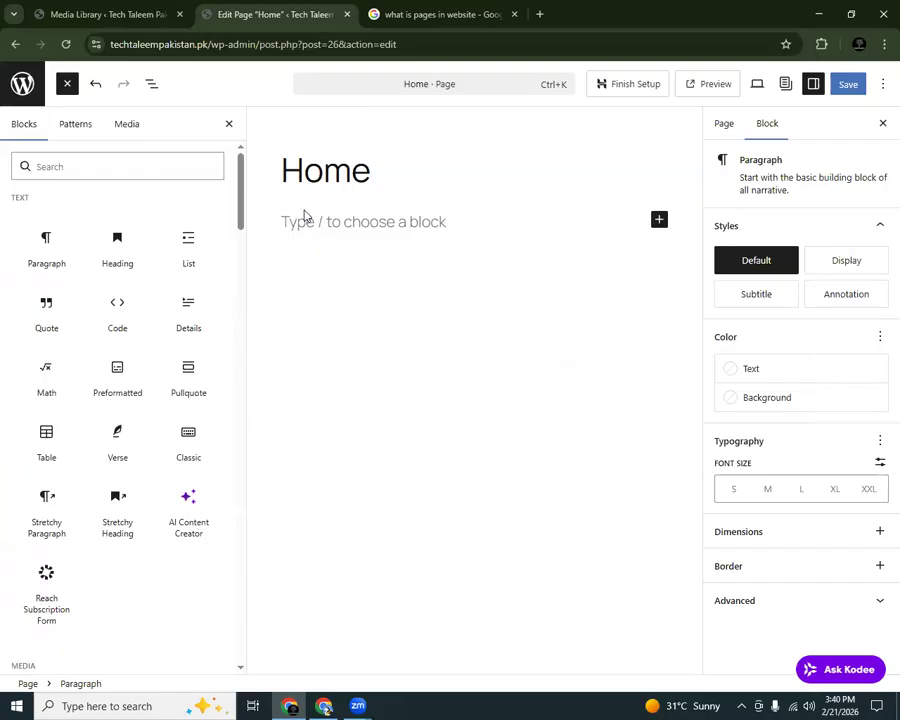
Step: Insert a heading block below the Home title with the text "Geadubg"
left_click_drag(242, 327, 213, 143)
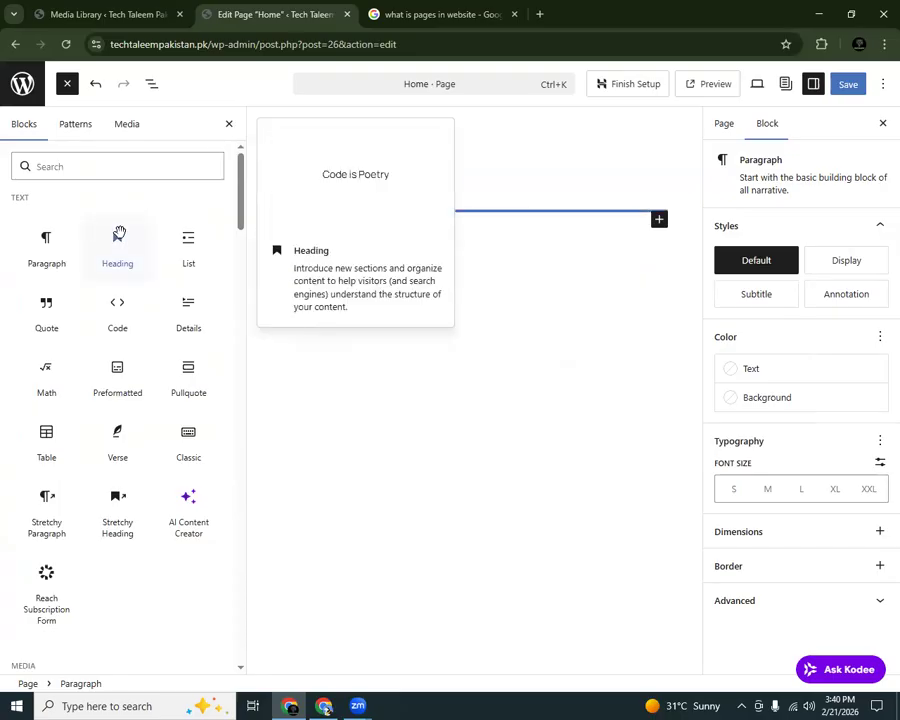
left_click(119, 236)
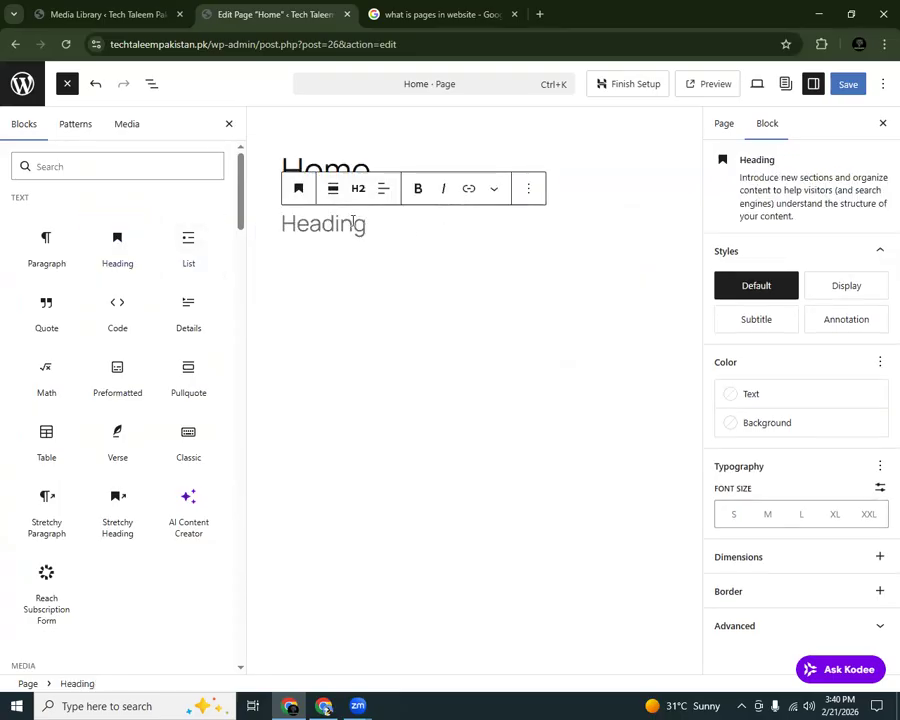
type("Geadubg")
Step: Add a bulleted list above the heading with the items 11, 212 and 1212113, plus one empty item
left_click(187, 236)
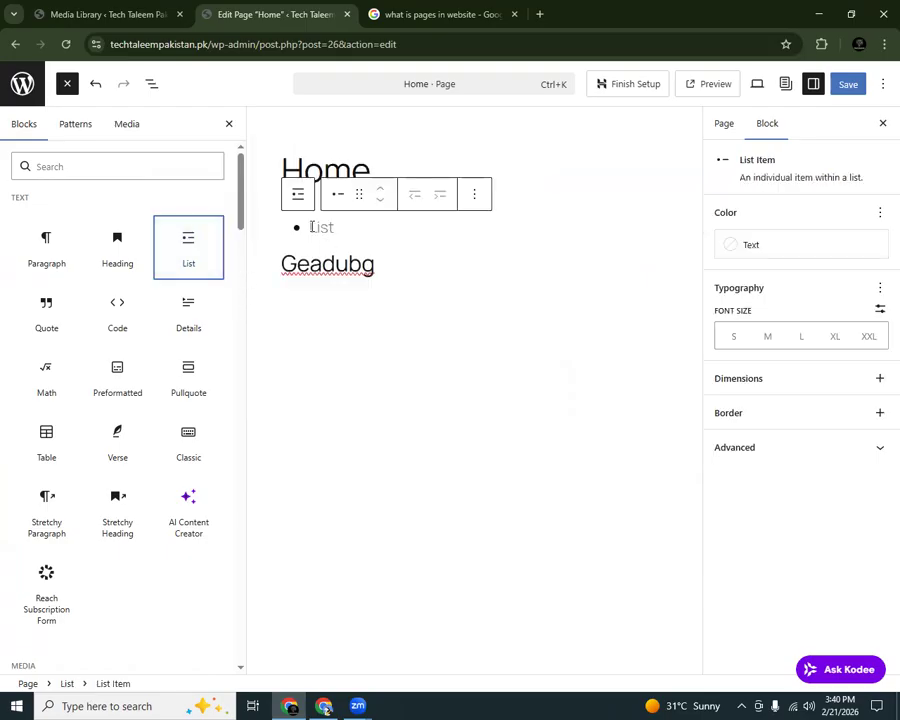
left_click(312, 227)
type("1")
key("Return")
type("212")
key("Return")
type("12")
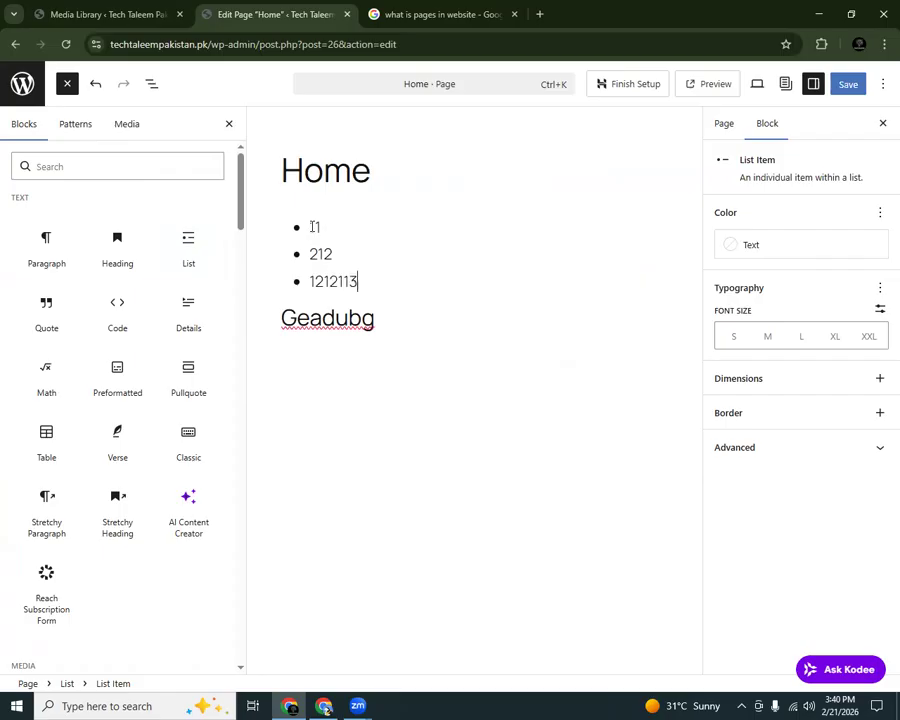
key("Return")
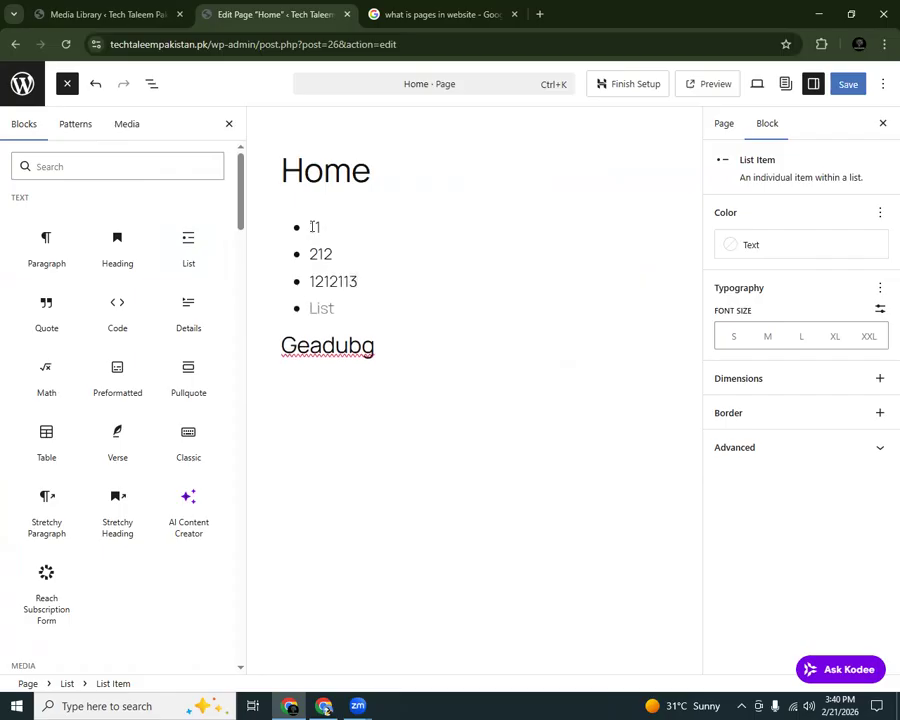
Step: Insert a quote block above the list with the lines "asasasasasasa" and "sasasasasas"
left_click(50, 326)
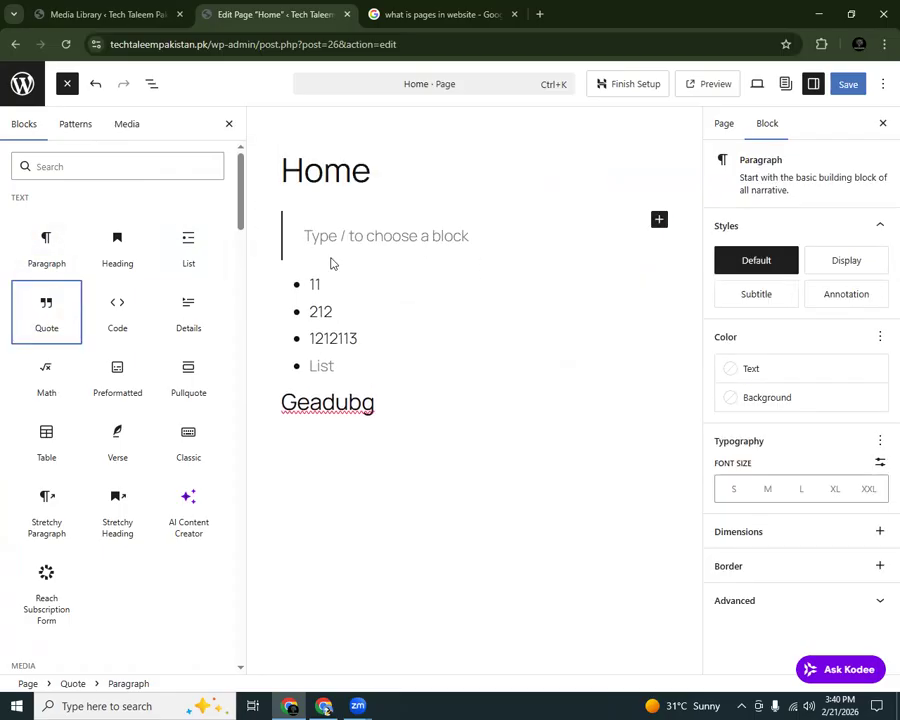
type("asasasasasasa")
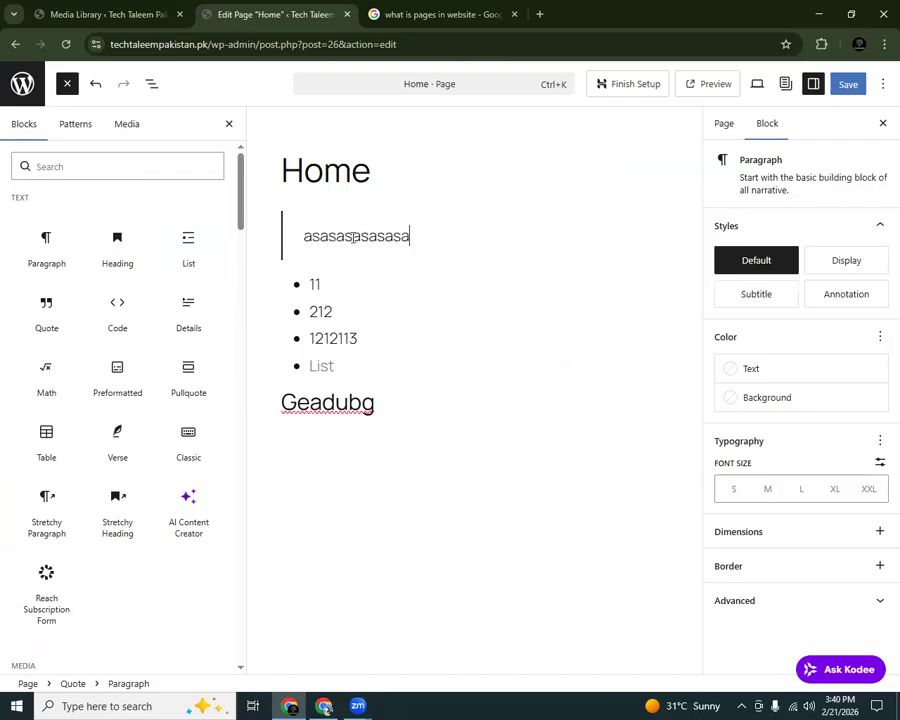
key("Return")
type("sasasasasas")
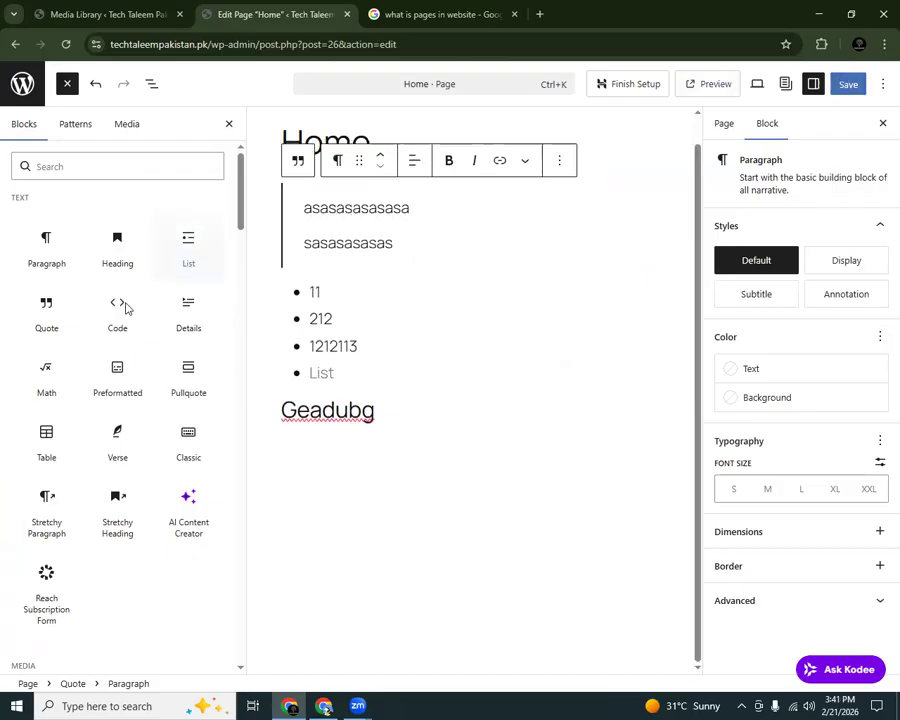
Step: Insert a table with 2 columns and 2 rows above the quote, filling its cells with asasas, asasasa, asas and asas
mouse_move(195, 380)
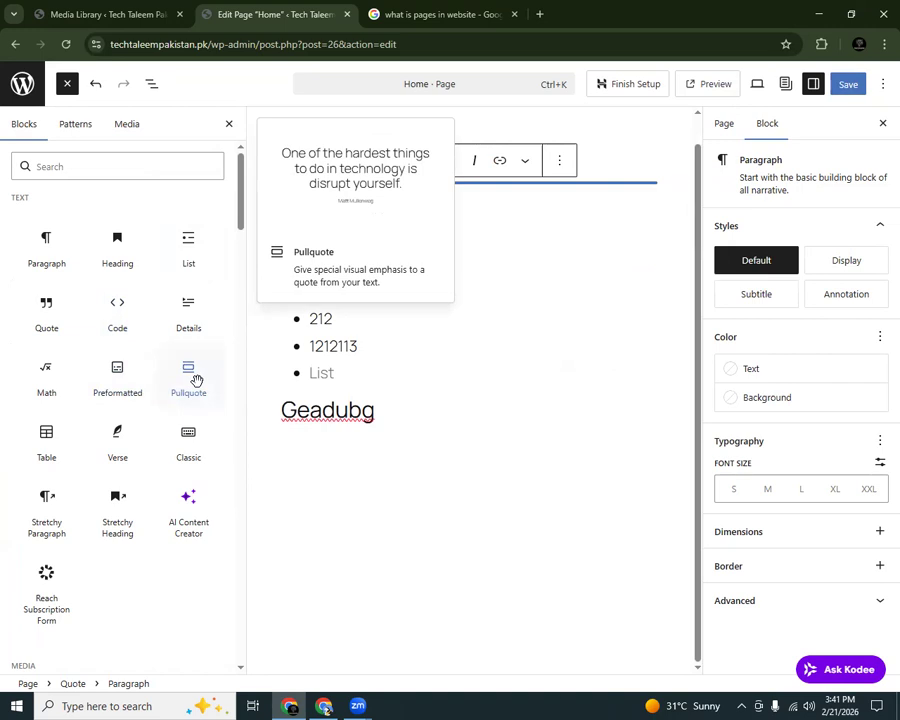
left_click(64, 424)
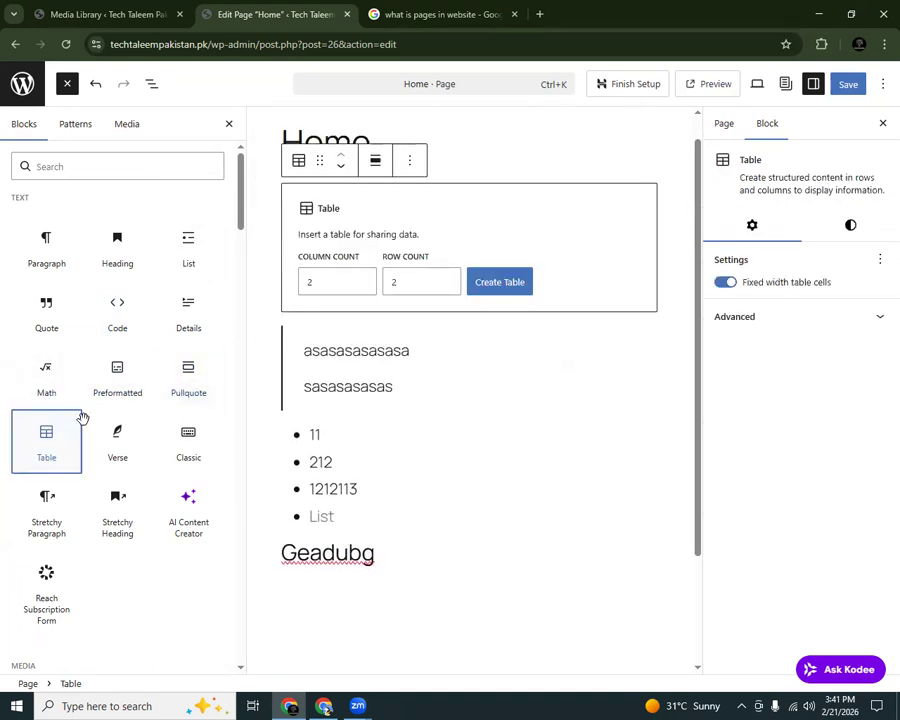
left_click(488, 280)
type("asasas")
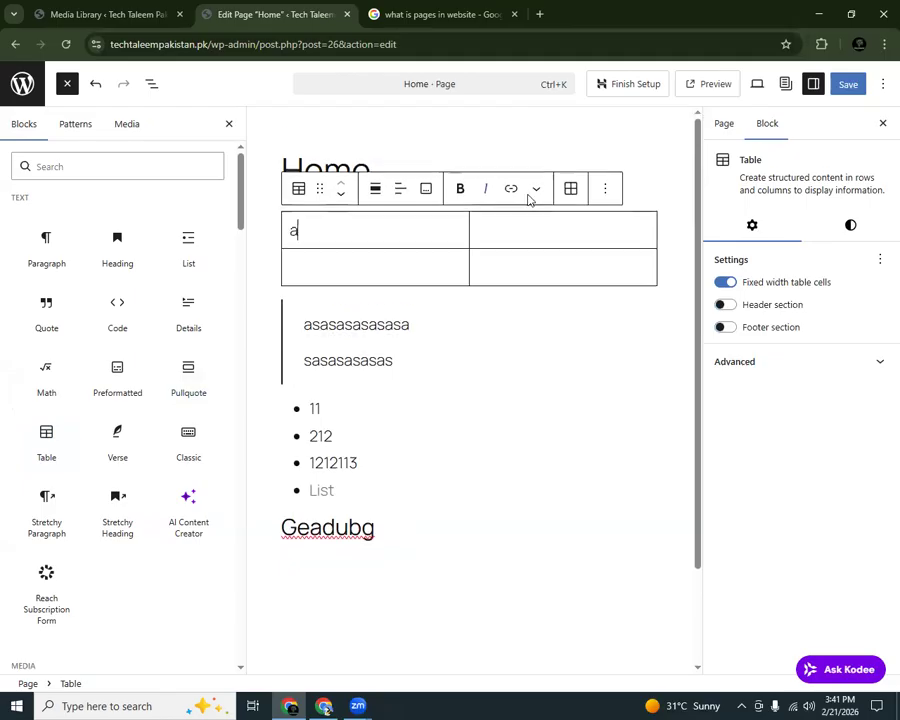
left_click(524, 222)
type("asasasa")
left_click(352, 270)
type("asas")
left_click(512, 262)
type("asas")
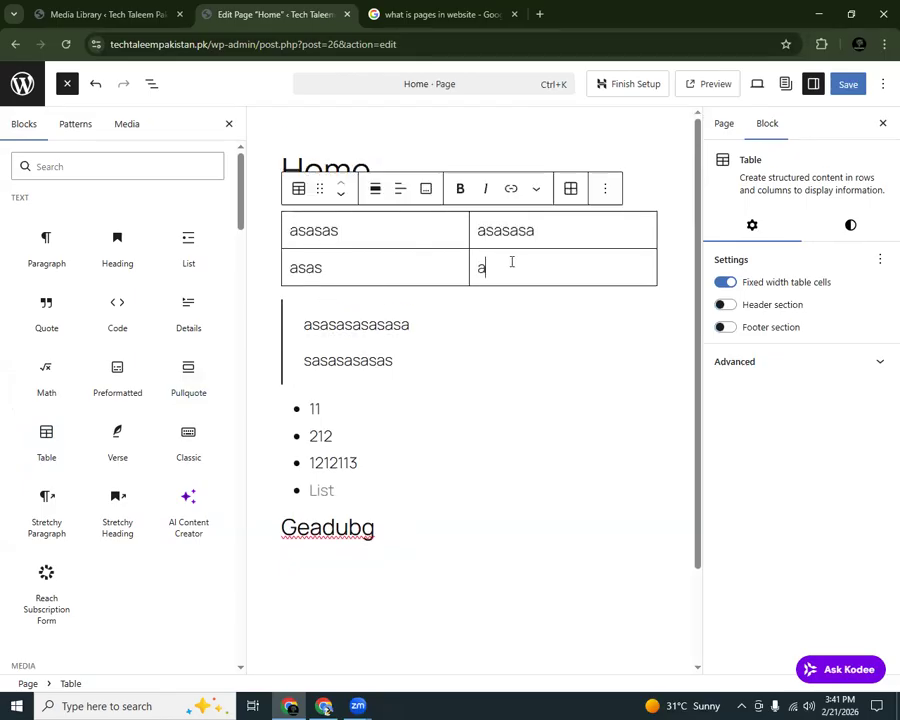
Step: Save the Home page and view it on the live site to review its table and quote
left_click(855, 84)
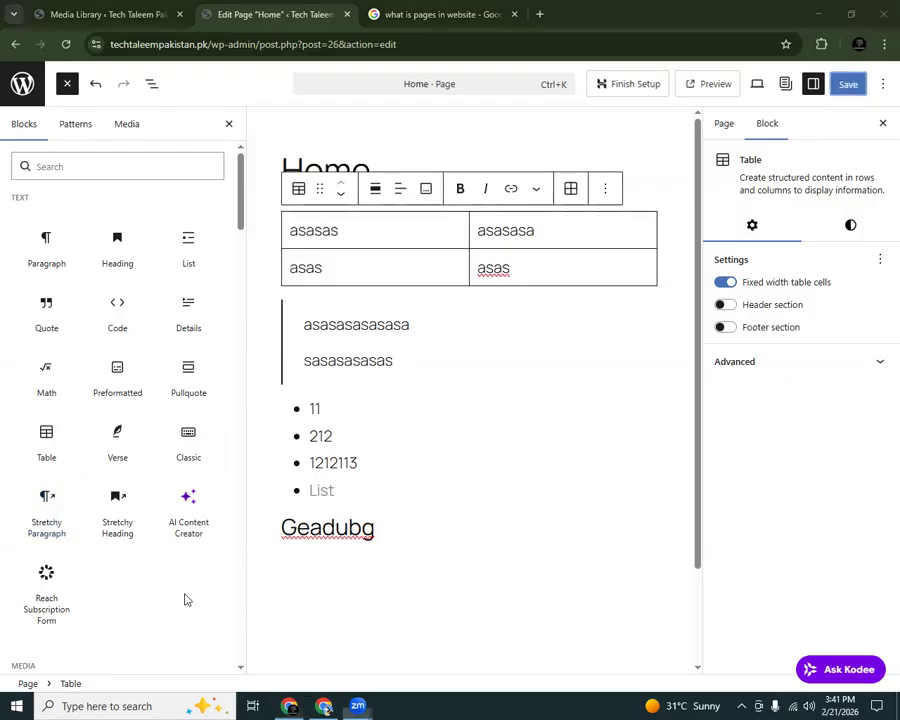
left_click(131, 662)
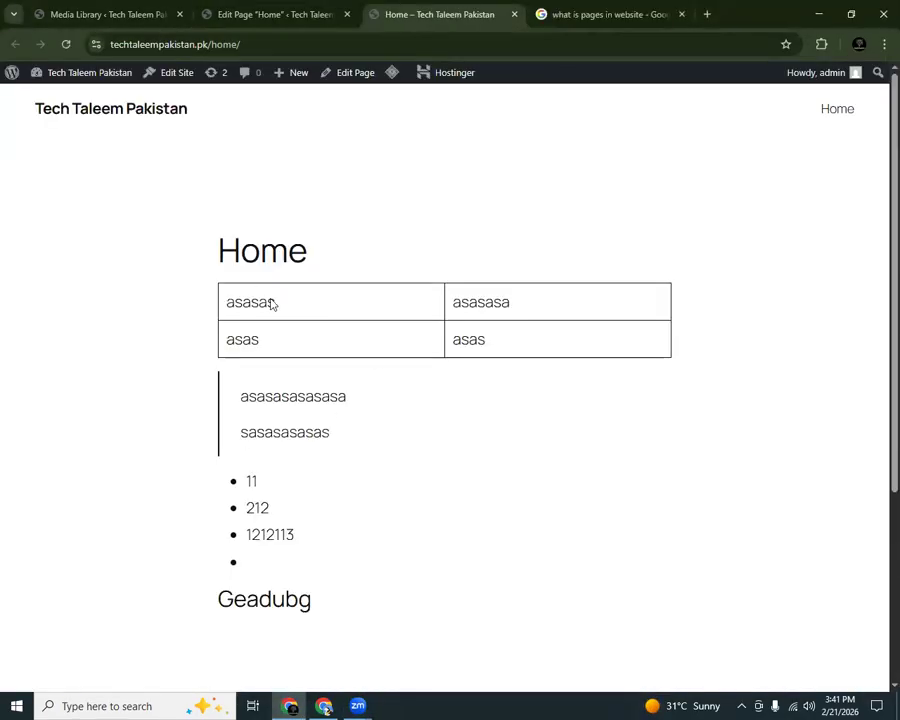
left_click_drag(209, 317, 520, 445)
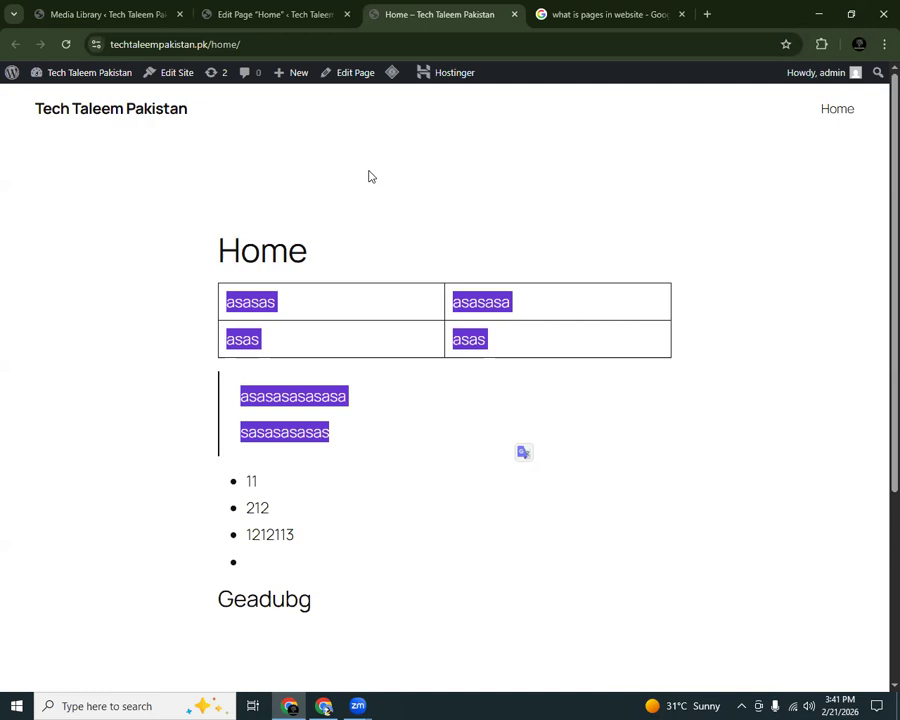
Step: Go to the site's admin dashboard and open the page for adding new plugins
left_click(8, 72)
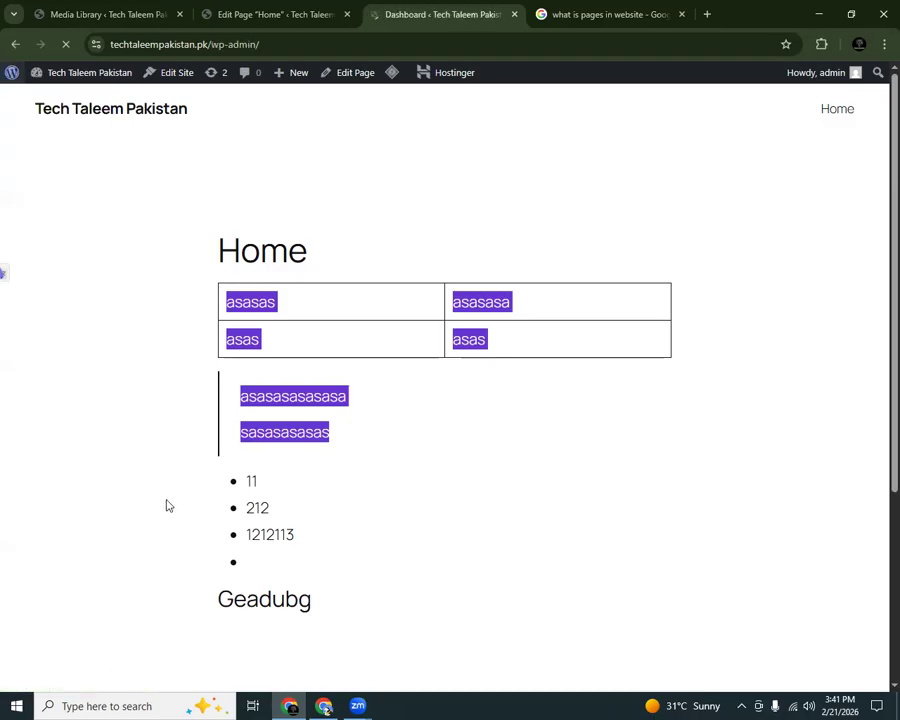
left_click(37, 333)
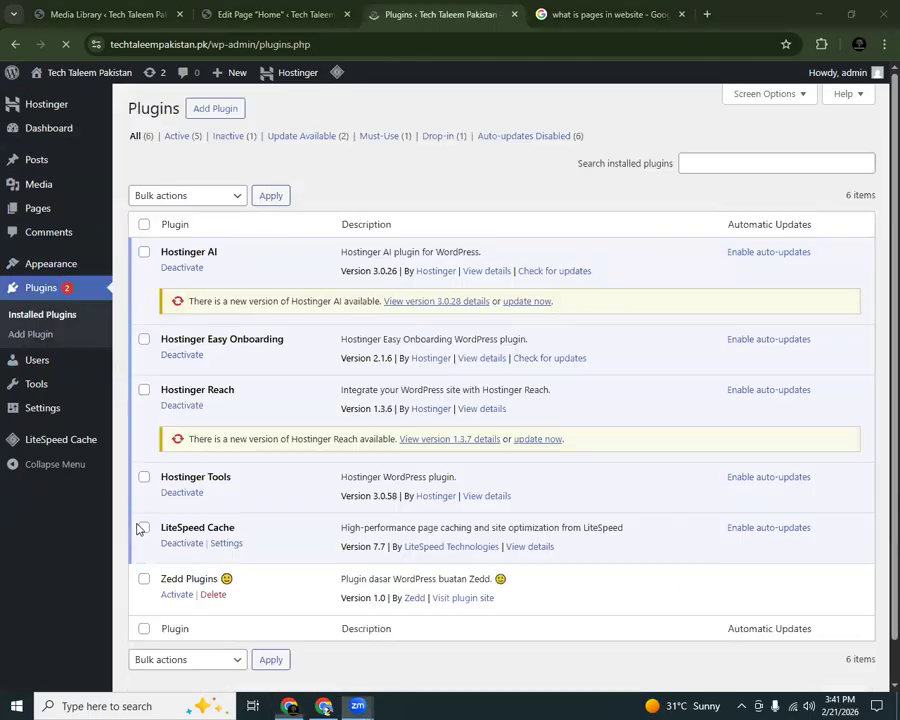
left_click(210, 107)
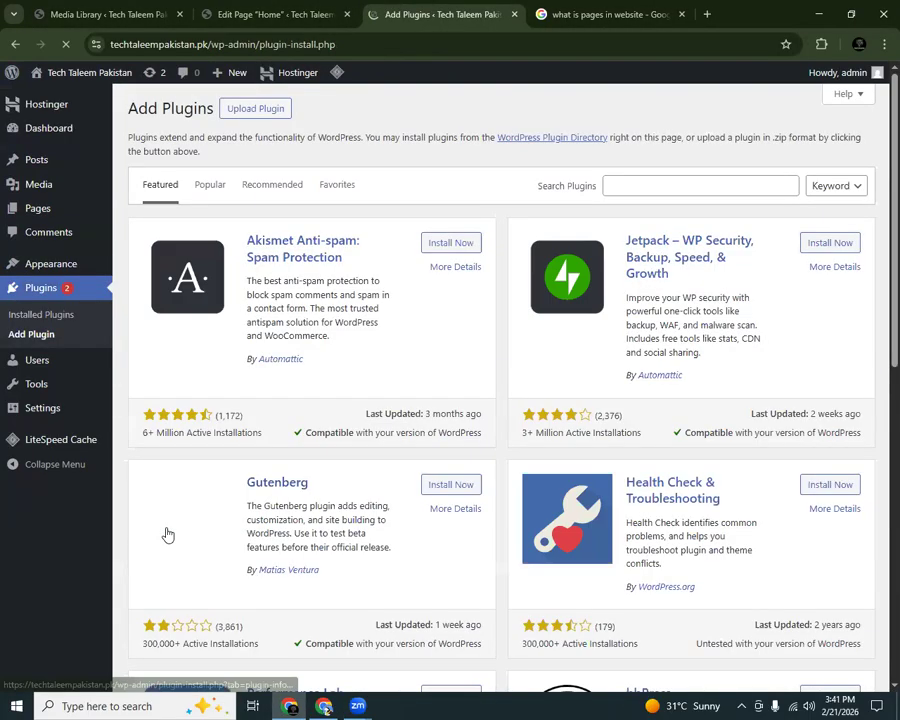
Step: Search the plugin directory for "elementor", then install and activate the Elementor Website Builder plugin
left_click(639, 185)
type("ele")
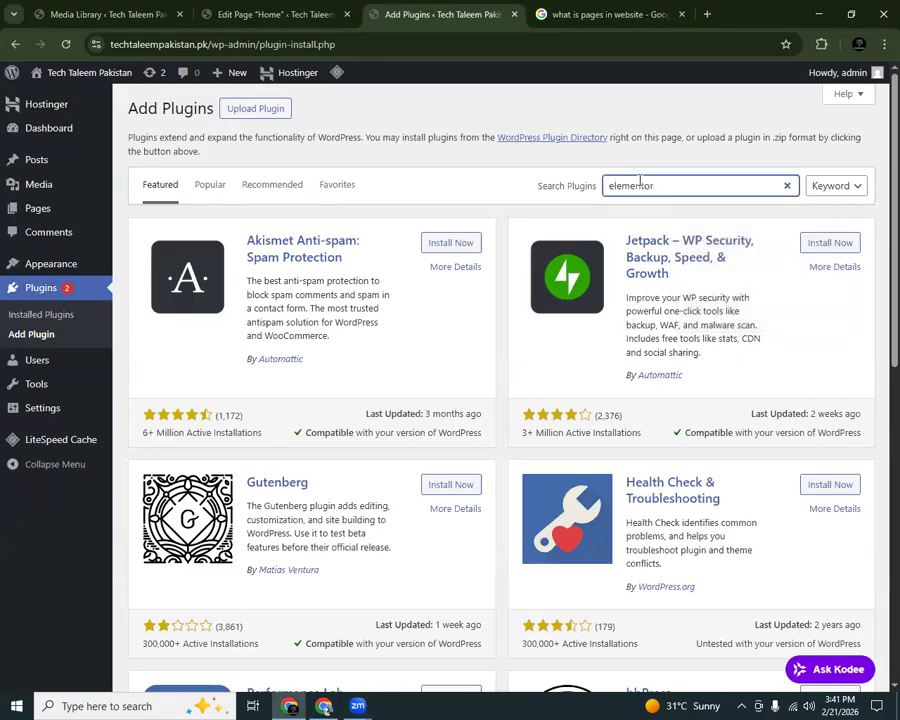
type("mentor")
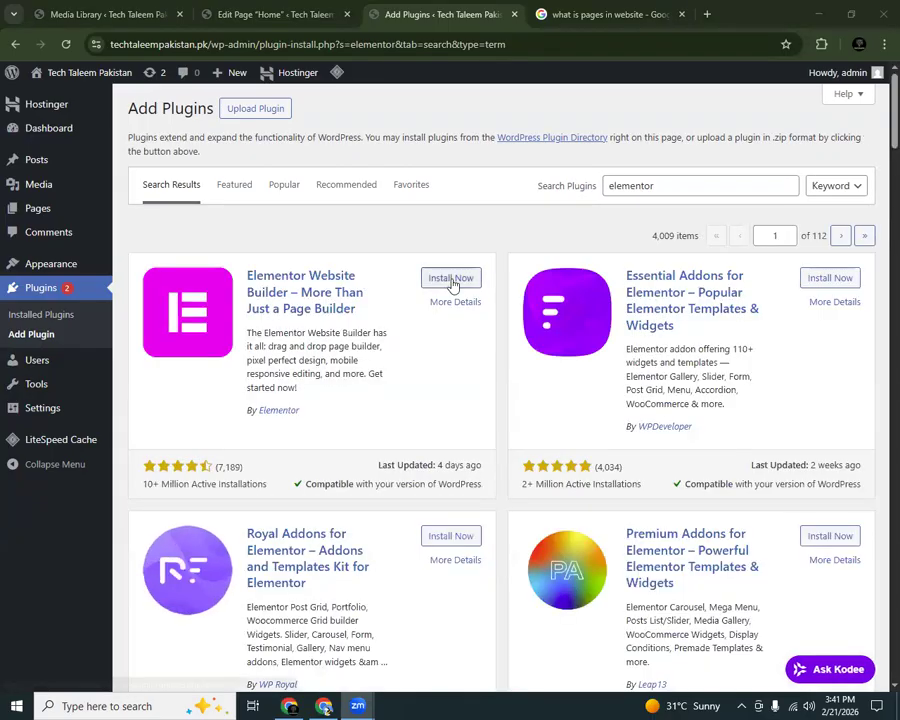
left_click(452, 281)
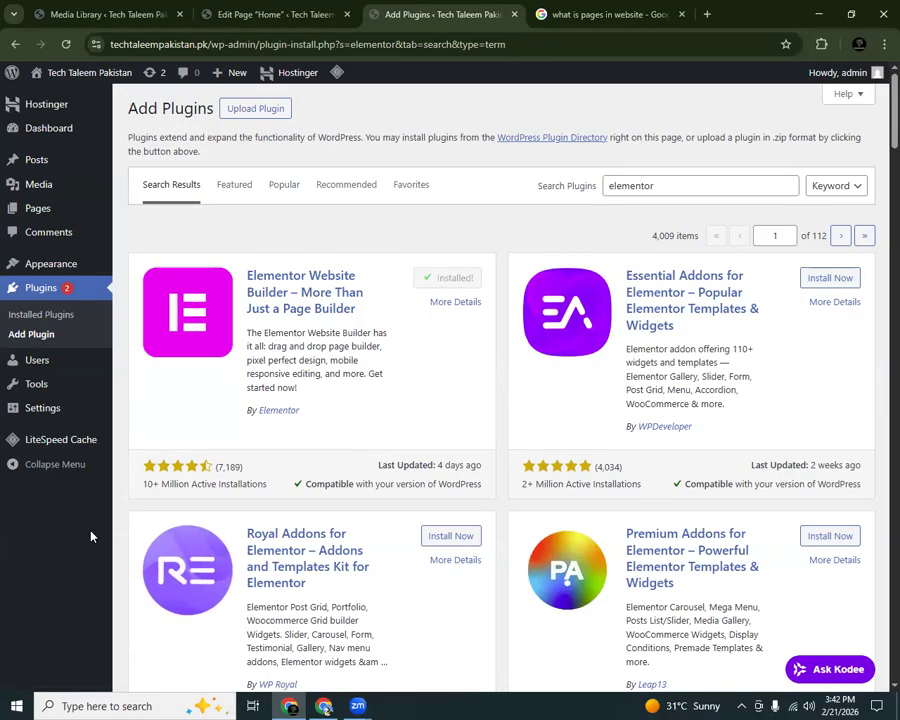
left_click(449, 278, "ctrl")
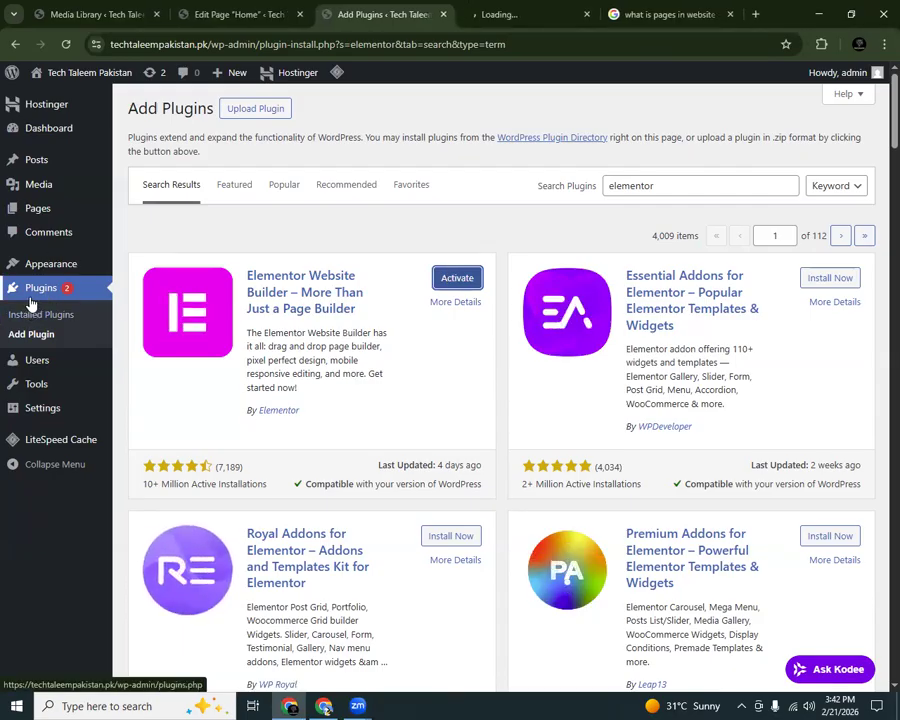
Step: Close the extra Elementor tab and open the Home page from the list of all pages for editing with Elementor
mouse_move(146, 213)
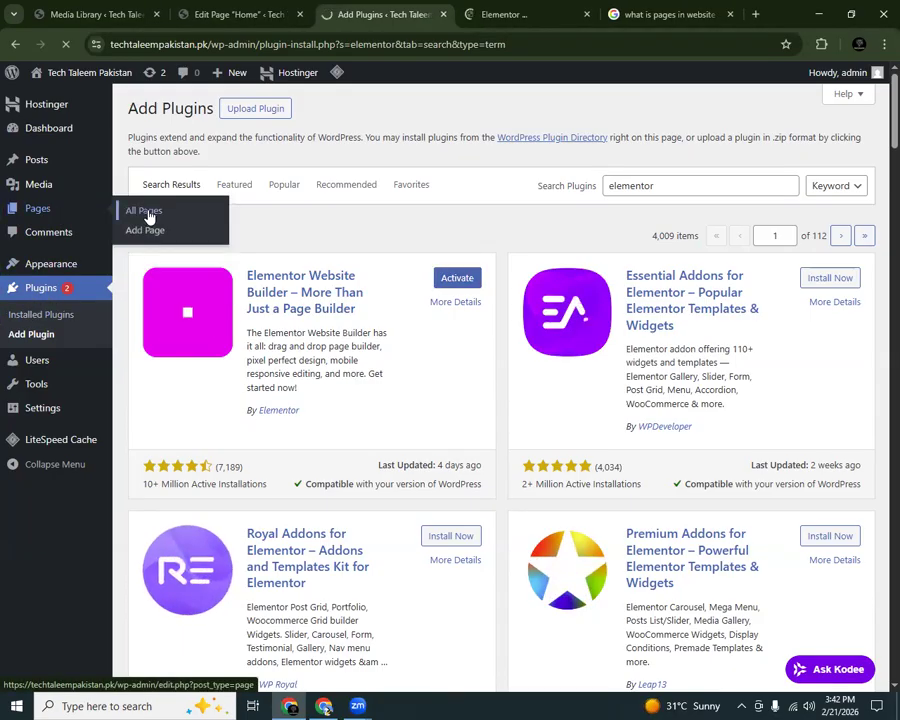
left_click(587, 15)
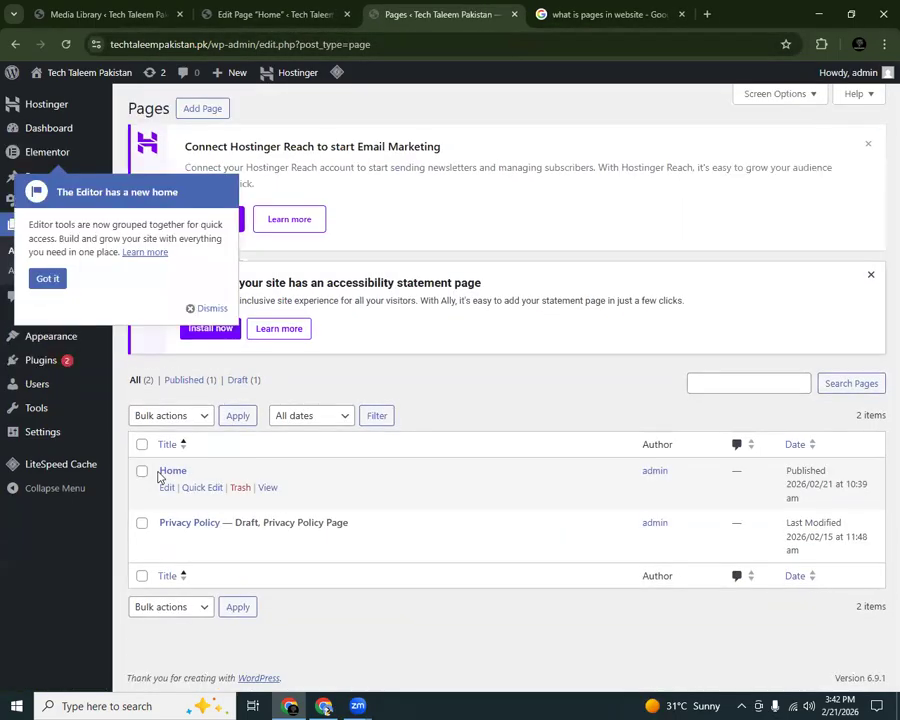
left_click(168, 487, "ctrl")
left_click(197, 308)
left_click(484, 12)
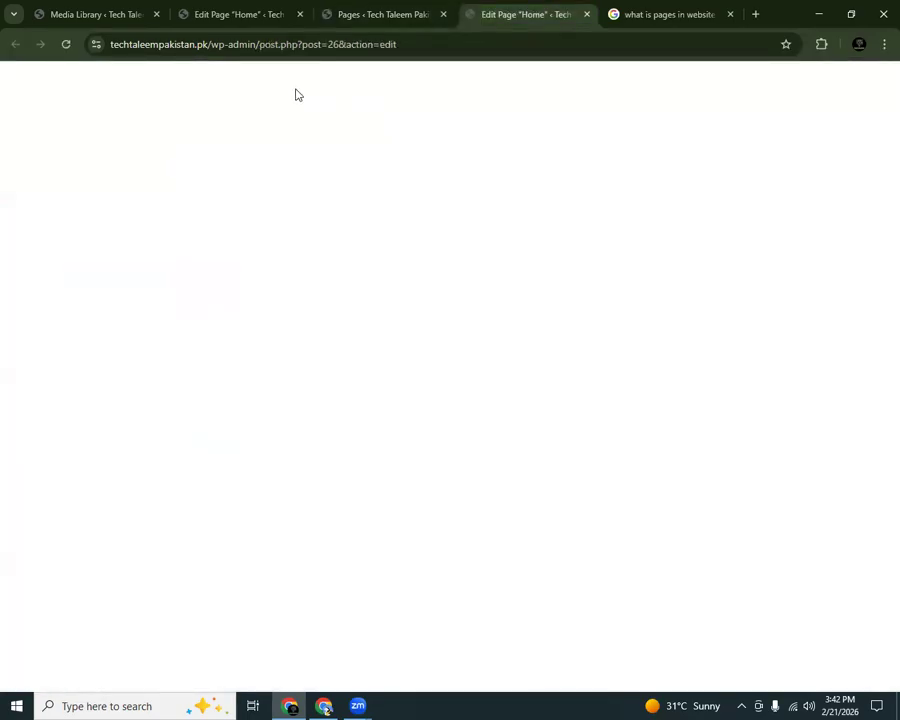
left_click(260, 90)
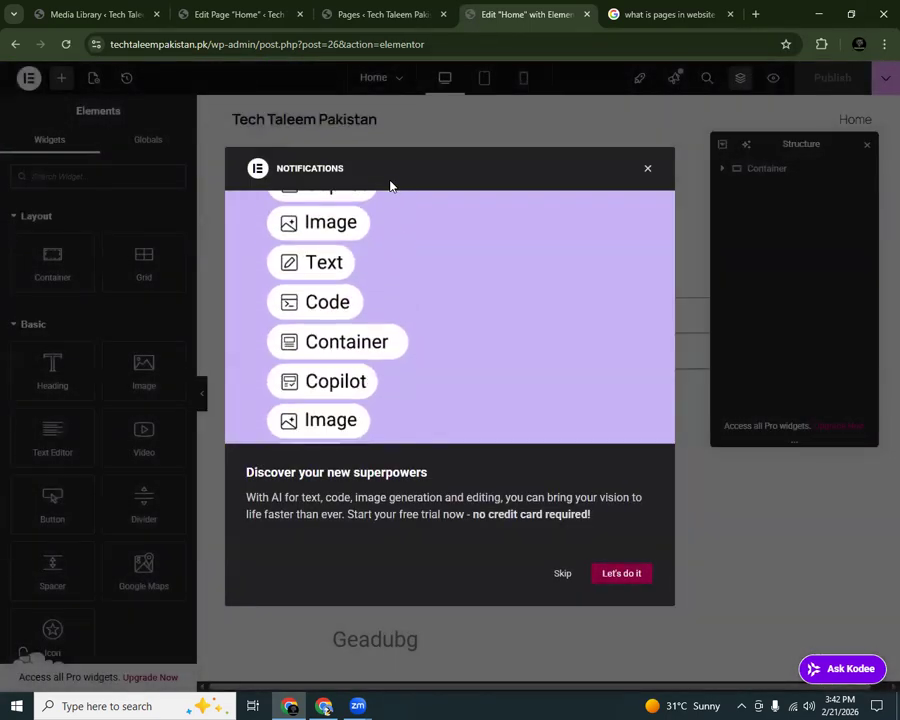
Step: Dismiss the Elementor notification and Structure panel, and delete the container holding the Home page's existing content
left_click(648, 170)
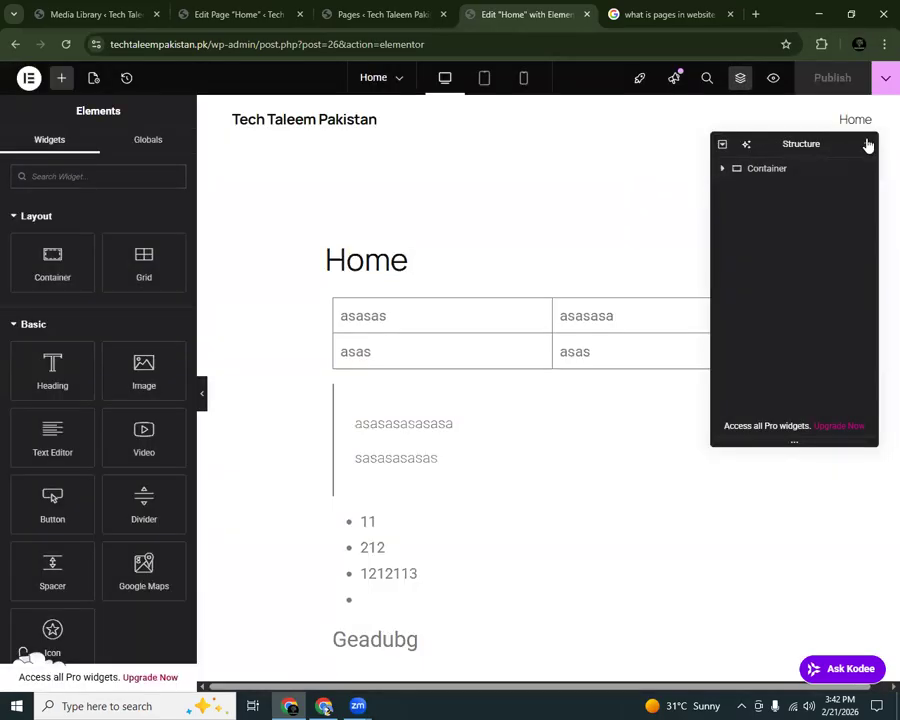
left_click(868, 145)
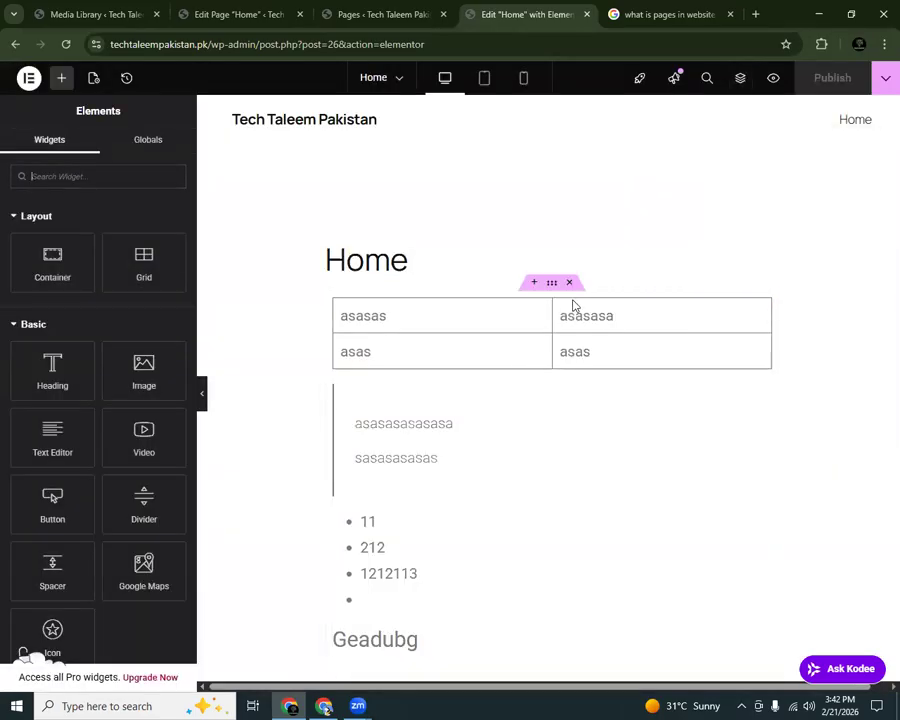
left_click(569, 282)
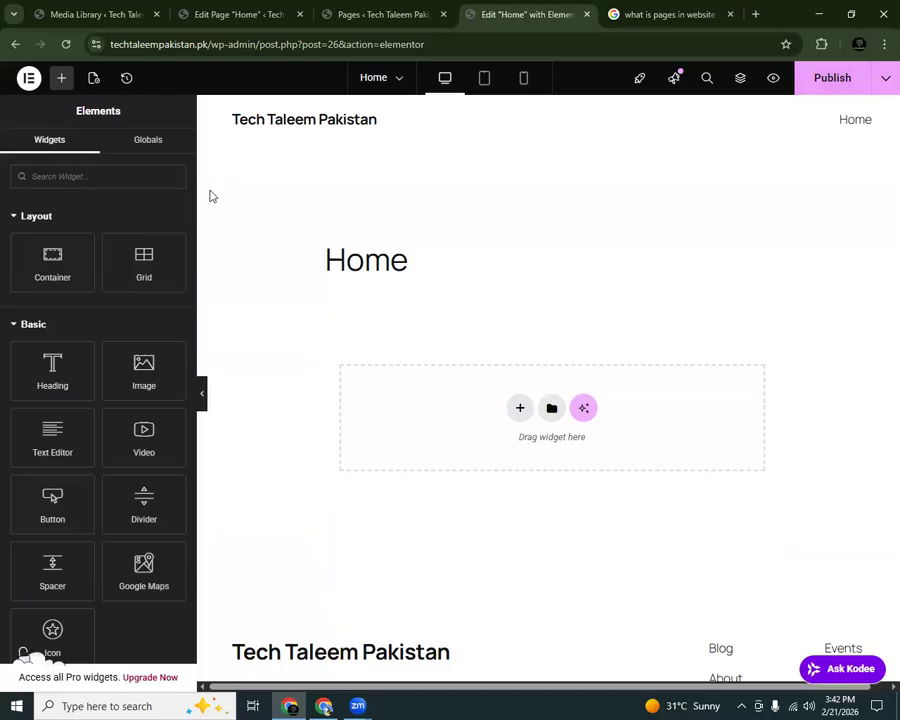
Step: Look through the available Elementor widgets and place an Image widget in the empty area below the Home title
scroll(190, 210, "down", 5)
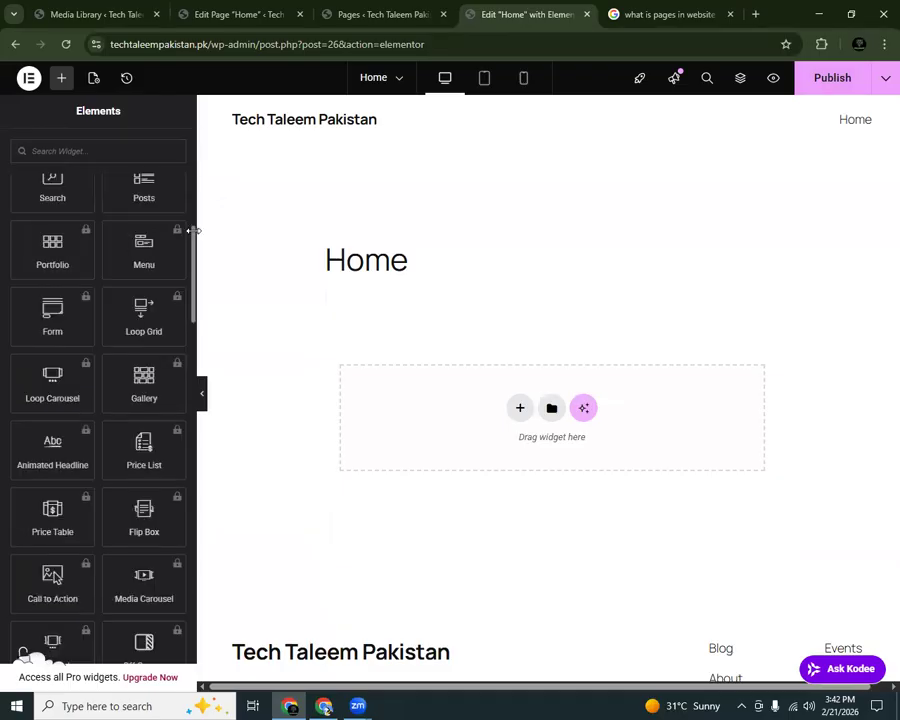
left_click_drag(193, 236, 153, 98)
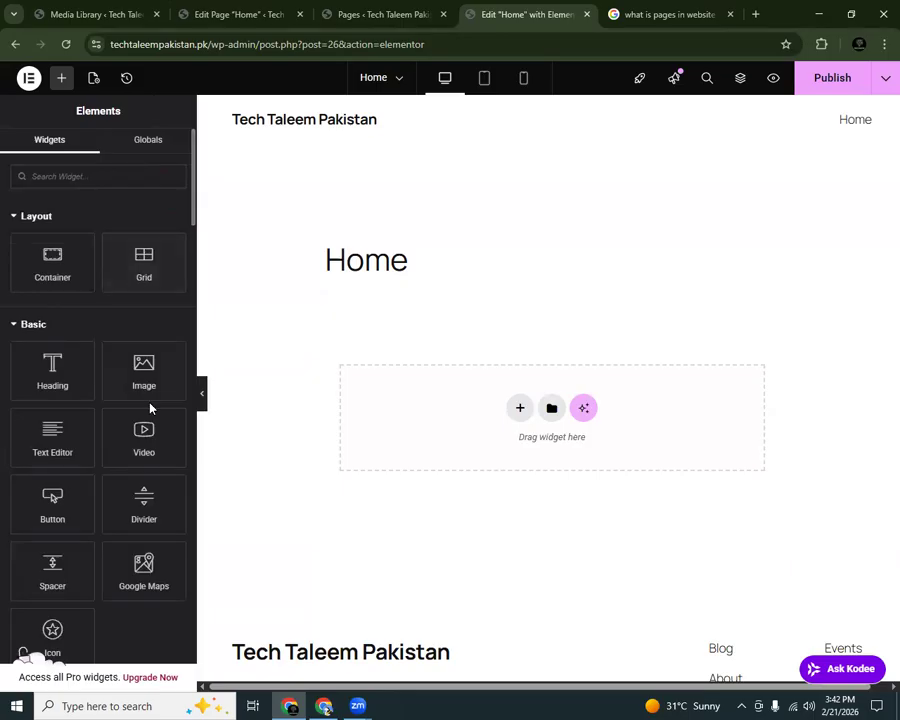
left_click_drag(165, 368, 400, 390)
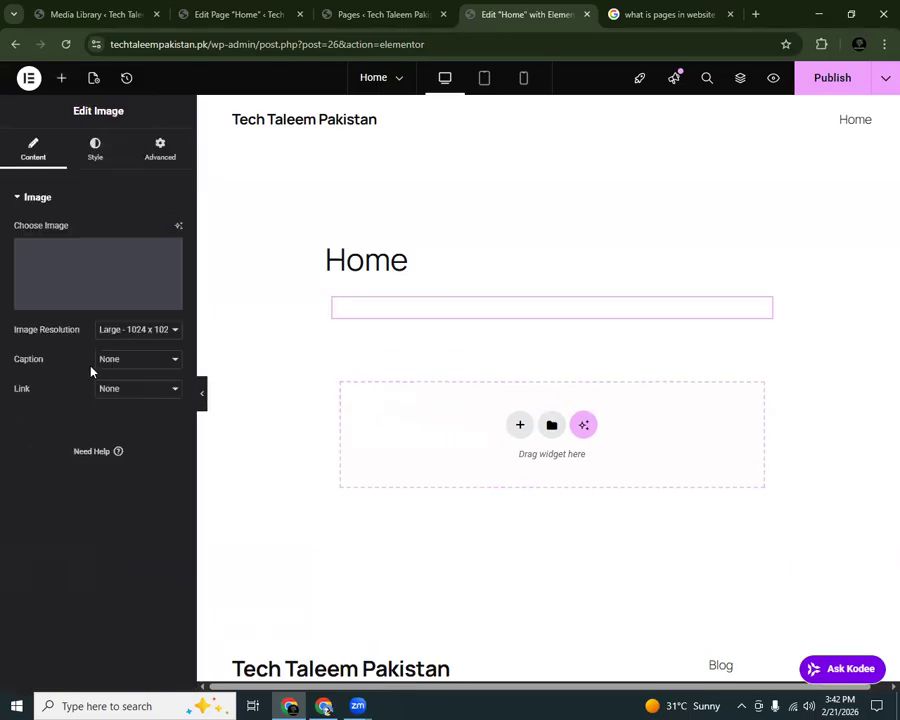
Step: Fill the new Image widget with the red car picture from the media library
left_click(61, 78)
left_click(442, 366)
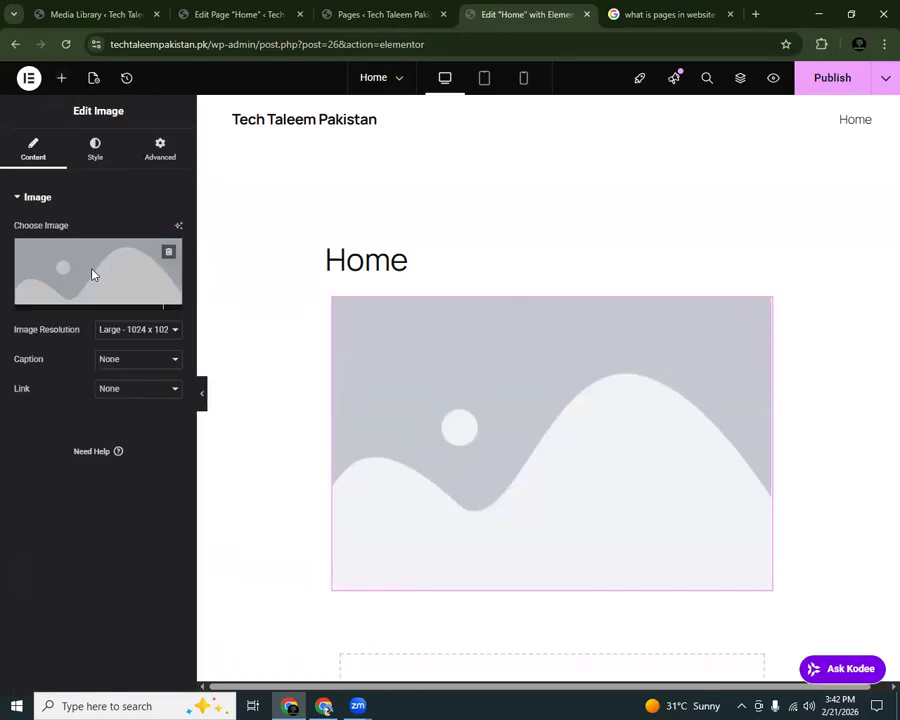
left_click(92, 274)
left_click(315, 245)
left_click(834, 652)
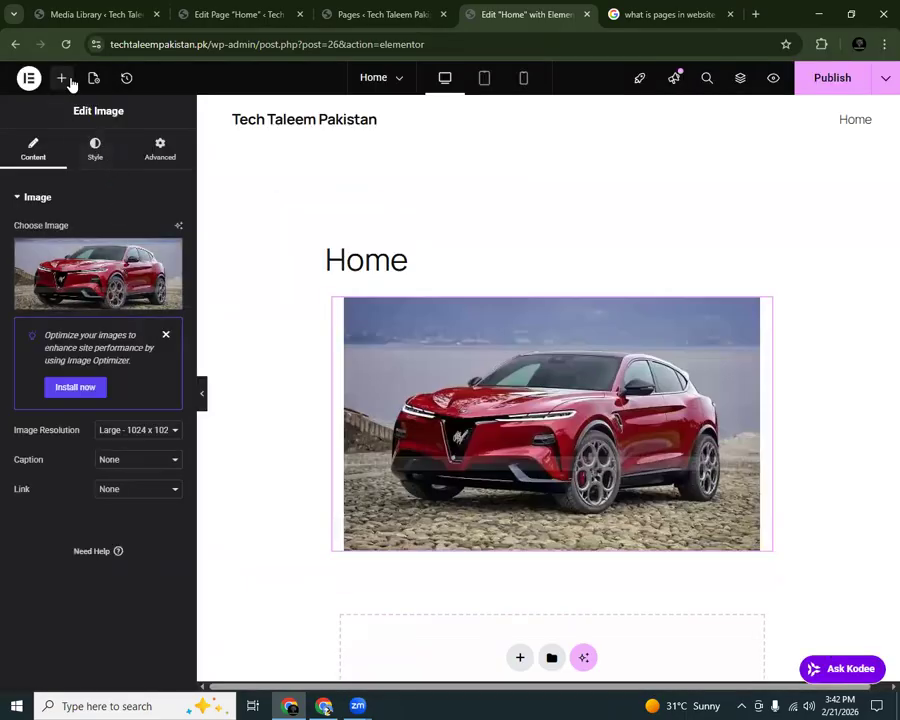
Step: Add a Heading widget above the car image with the text "Car" and center it
left_click(61, 78)
left_click_drag(60, 365, 445, 307)
double_click(116, 247)
key("ctrl+a")
type("X")
type("ar")
left_click(132, 147)
left_click(98, 148)
left_click(136, 230)
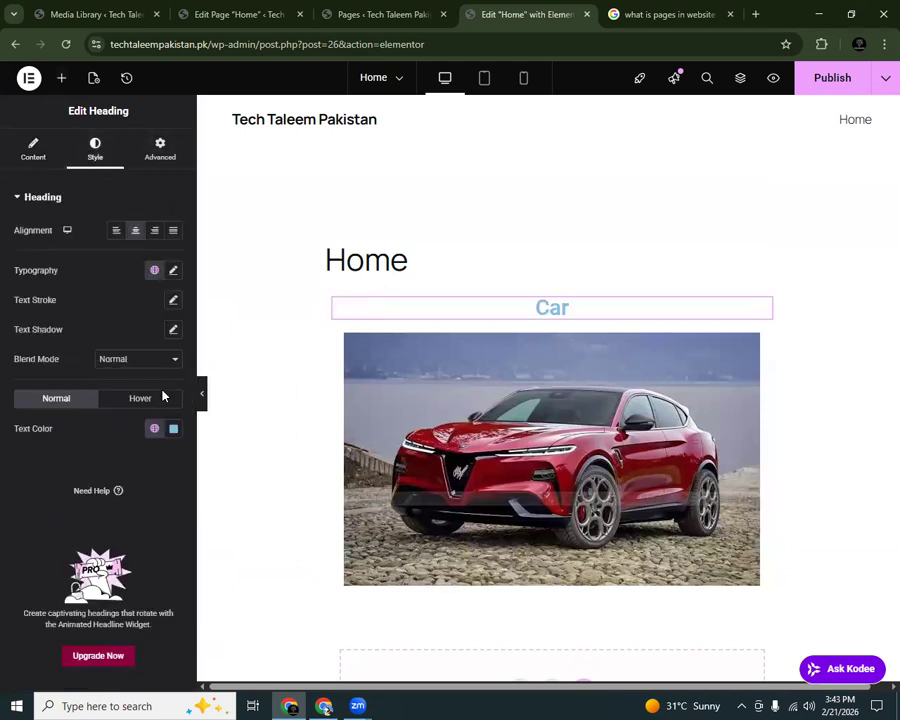
Step: Set the Car heading's text color to black (#000000) and its font size to 81 px
left_click(154, 428)
left_click(173, 428)
left_click_drag(227, 496, 293, 532)
left_click_drag(217, 518, 270, 620)
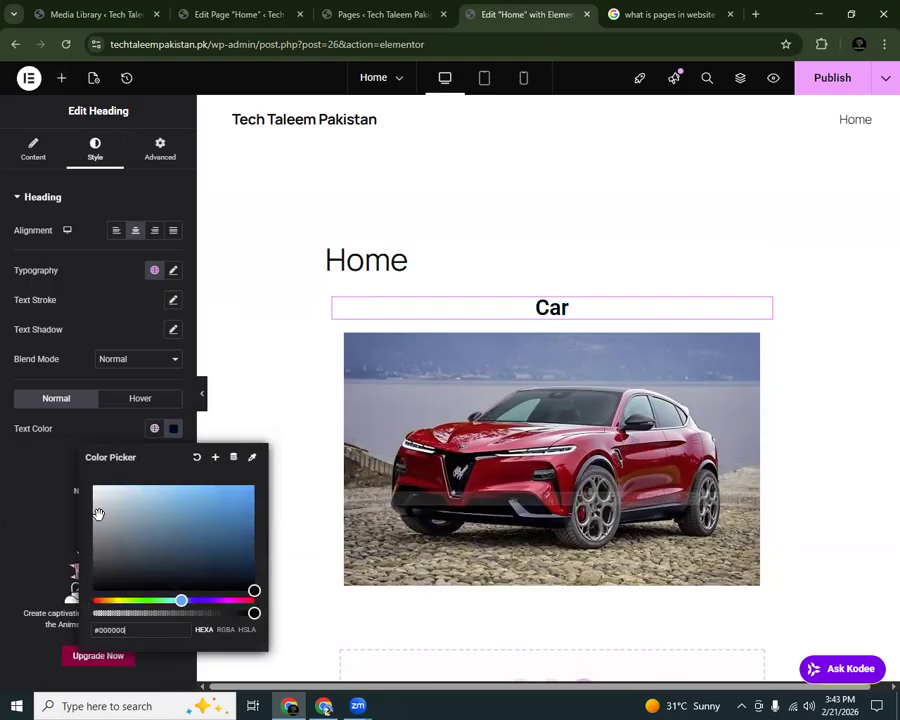
left_click(35, 433)
left_click(174, 271)
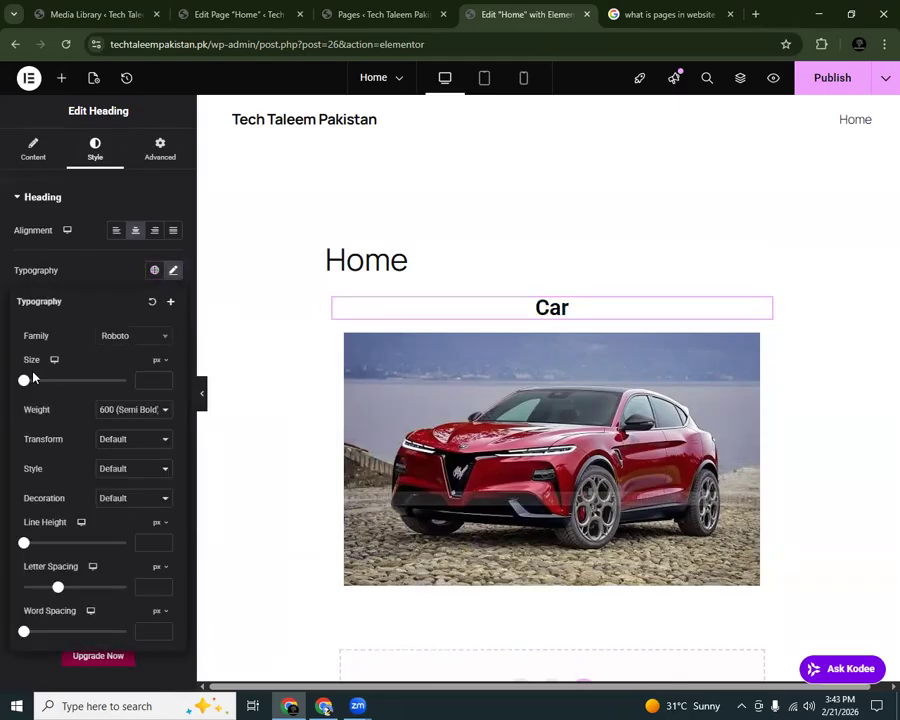
left_click_drag(27, 383, 65, 381)
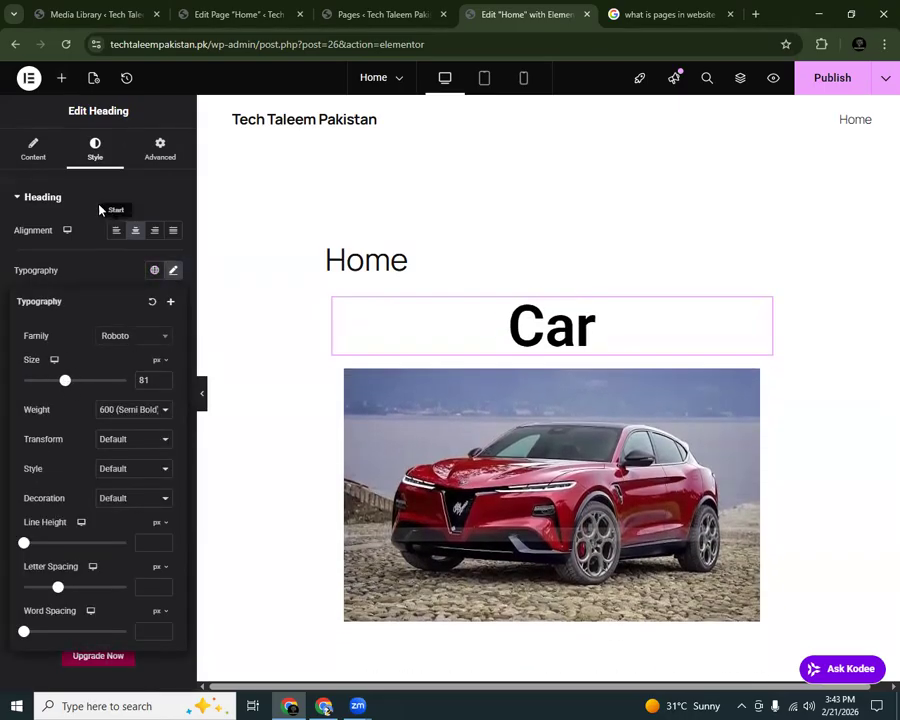
Step: Add a Button widget below the car image and center it
left_click(63, 82)
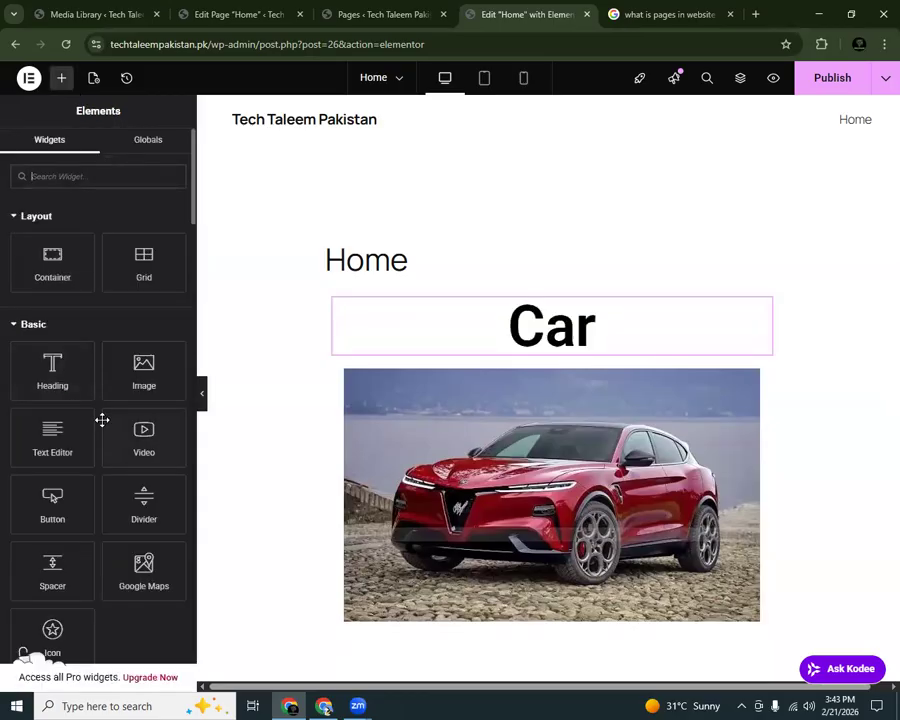
left_click_drag(84, 514, 590, 630)
left_click(95, 150)
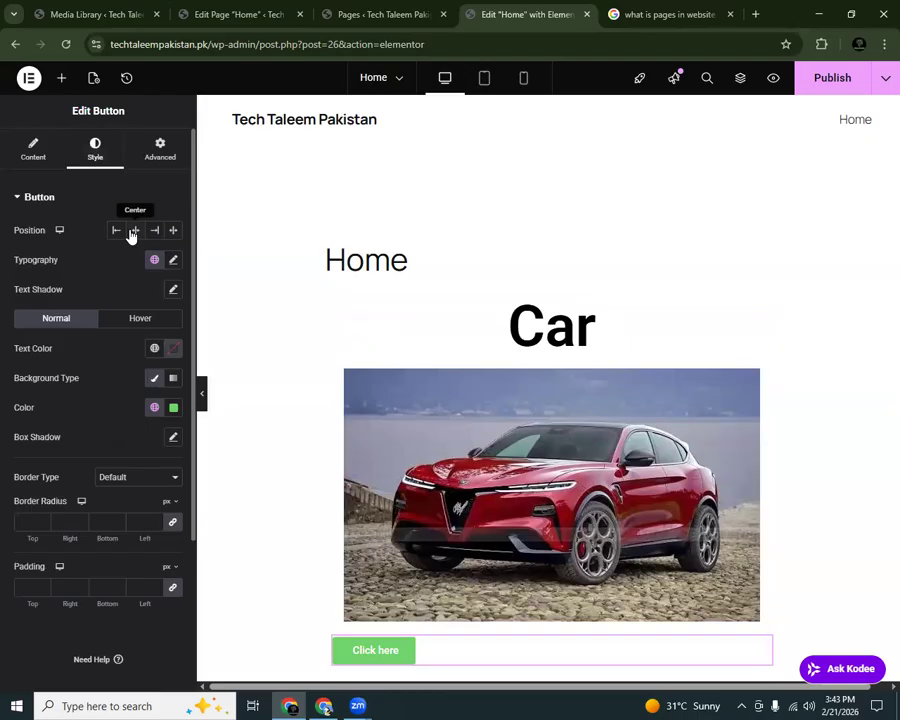
left_click(135, 230)
Step: Change the button's background color to black and publish the Home page
left_click(154, 407)
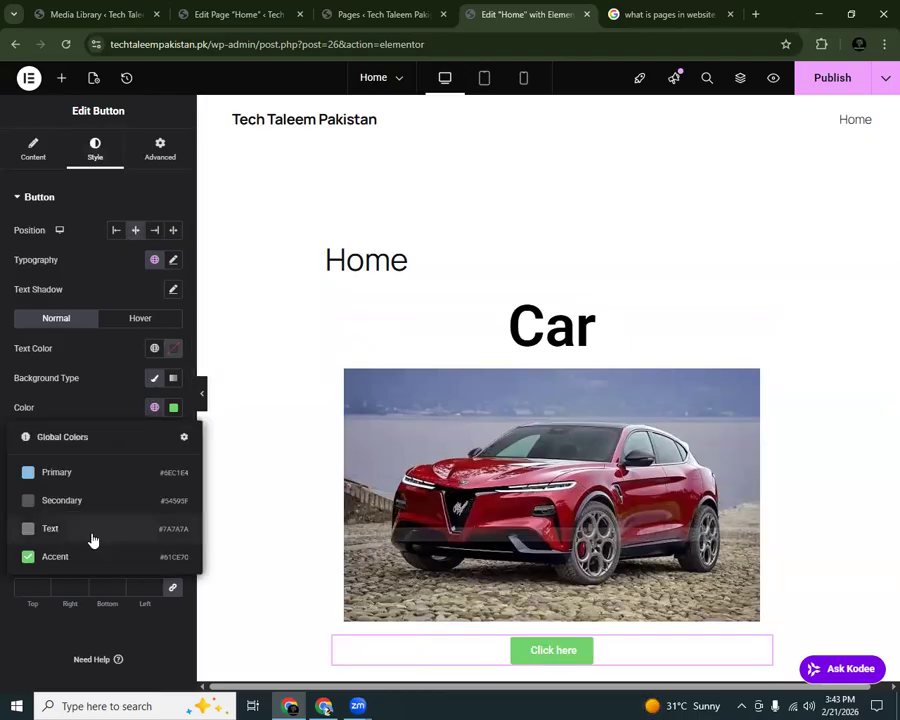
left_click(66, 474)
left_click(173, 410)
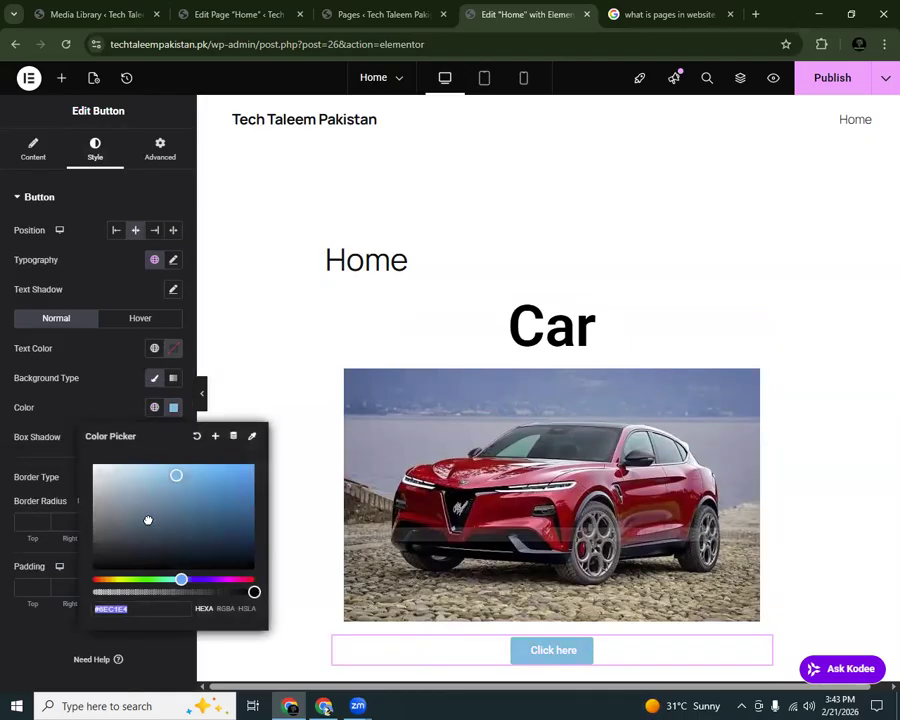
left_click(92, 560)
left_click(233, 356)
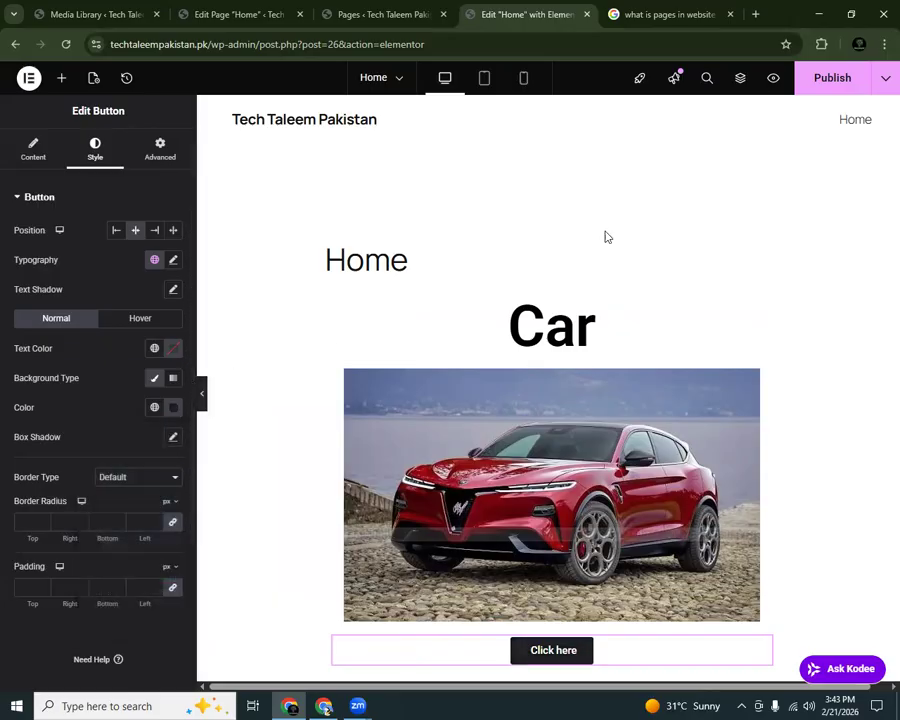
left_click(821, 44)
left_click(832, 77)
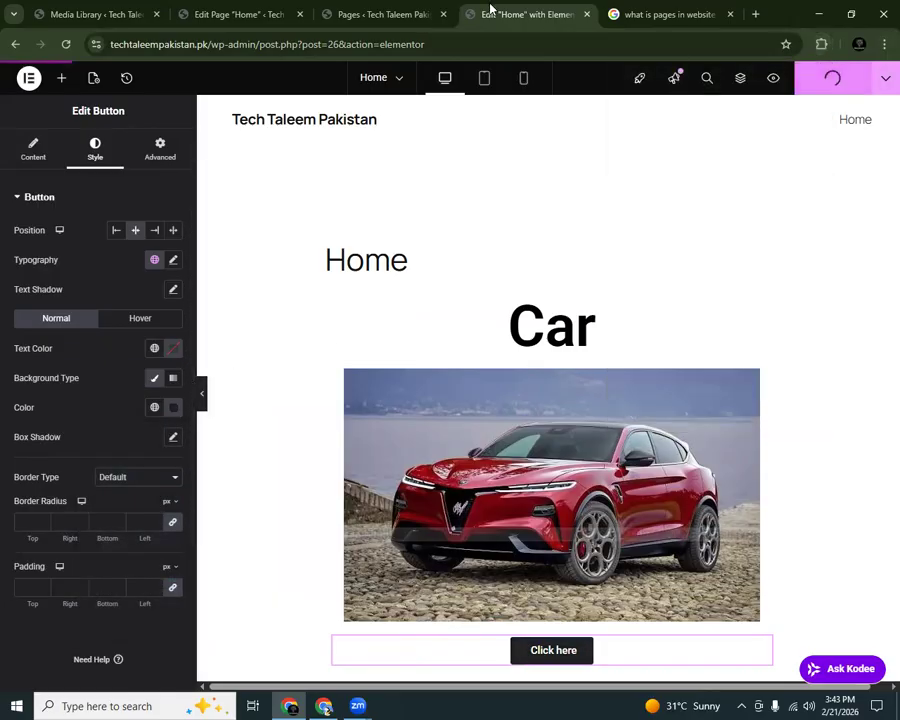
Step: View the published Home page on the live site and close the Elementor editor tab
left_click(383, 8)
mouse_move(80, 73)
left_click(54, 95)
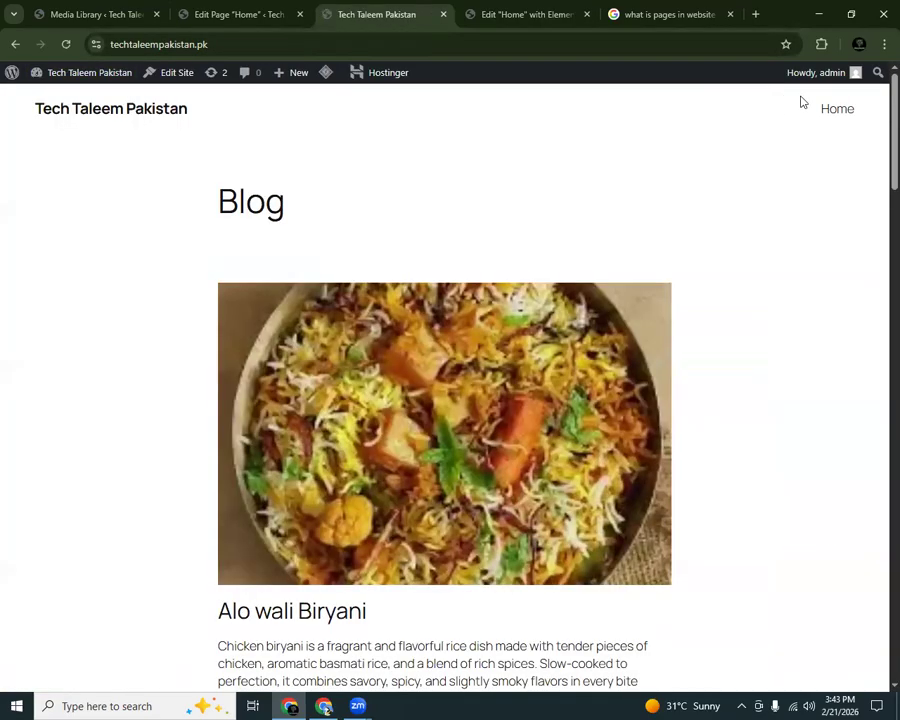
left_click(828, 110)
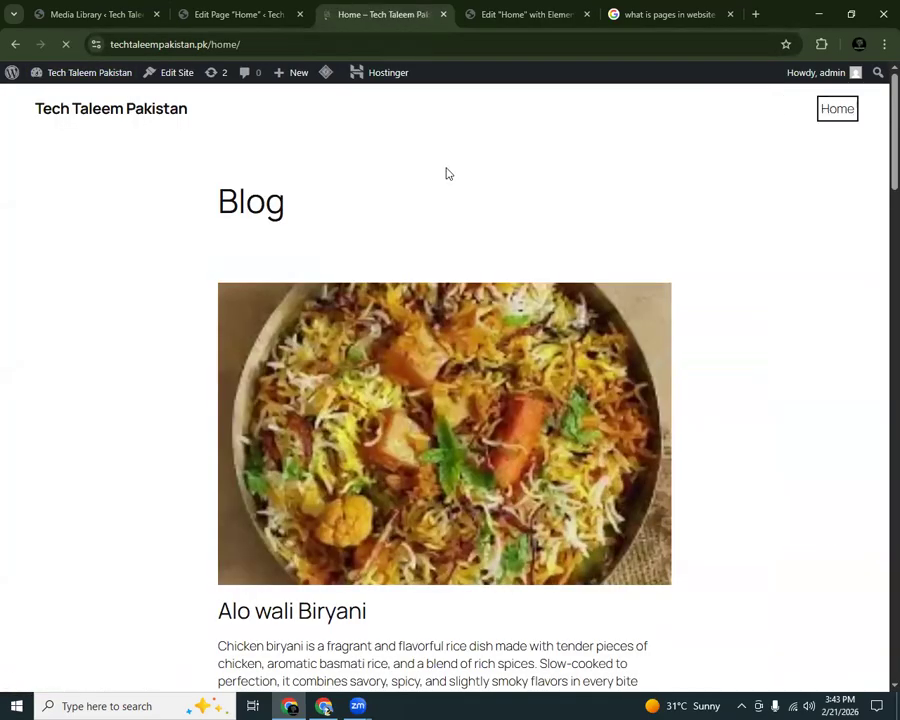
scroll(876, 190, "down", 2)
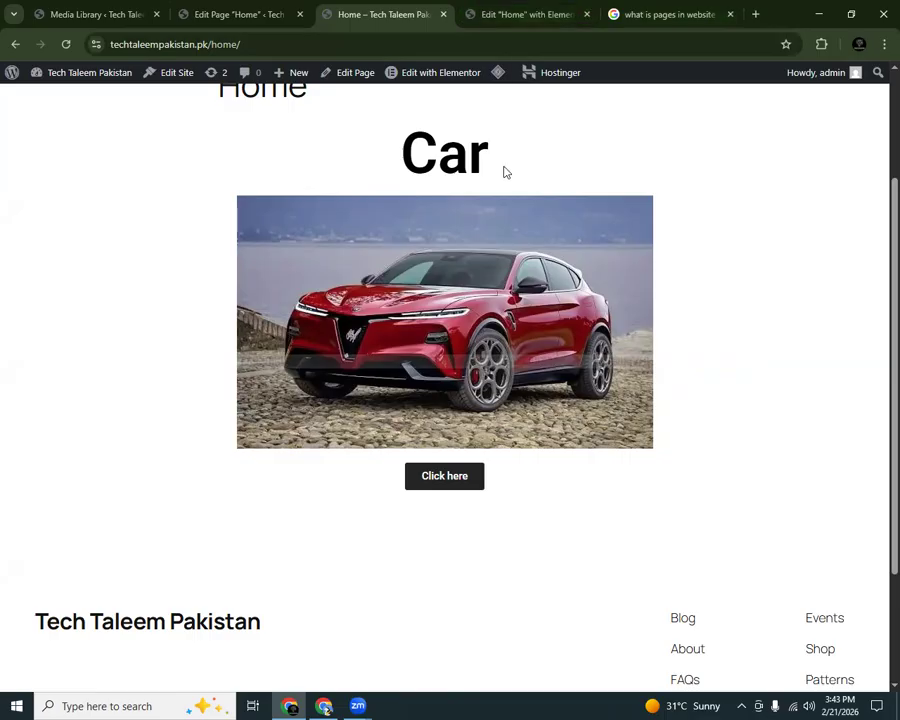
left_click(586, 14)
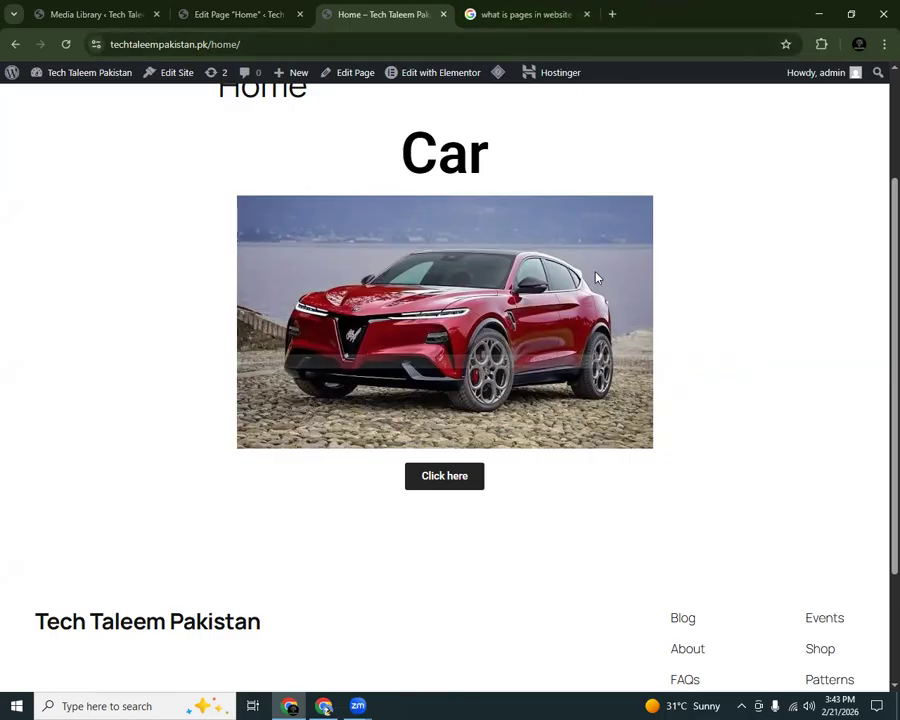
double_click(534, 170)
left_click(523, 167)
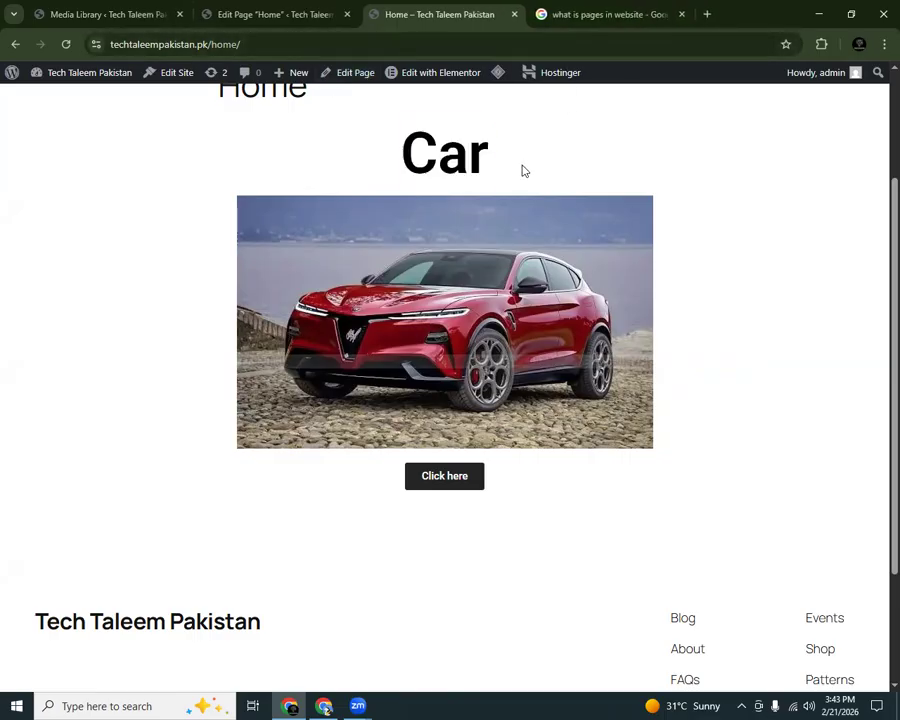
Step: Compare the Home page's content in the block editor with the published page made in Elementor
left_click(331, 10)
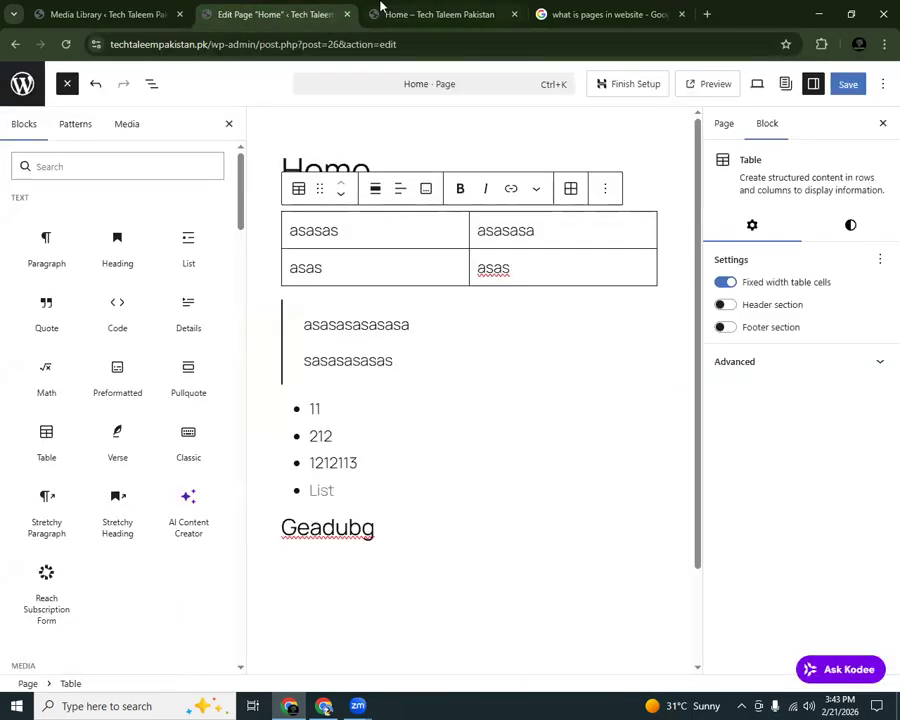
left_click(380, 8)
left_click_drag(385, 158, 534, 498)
left_click(518, 473)
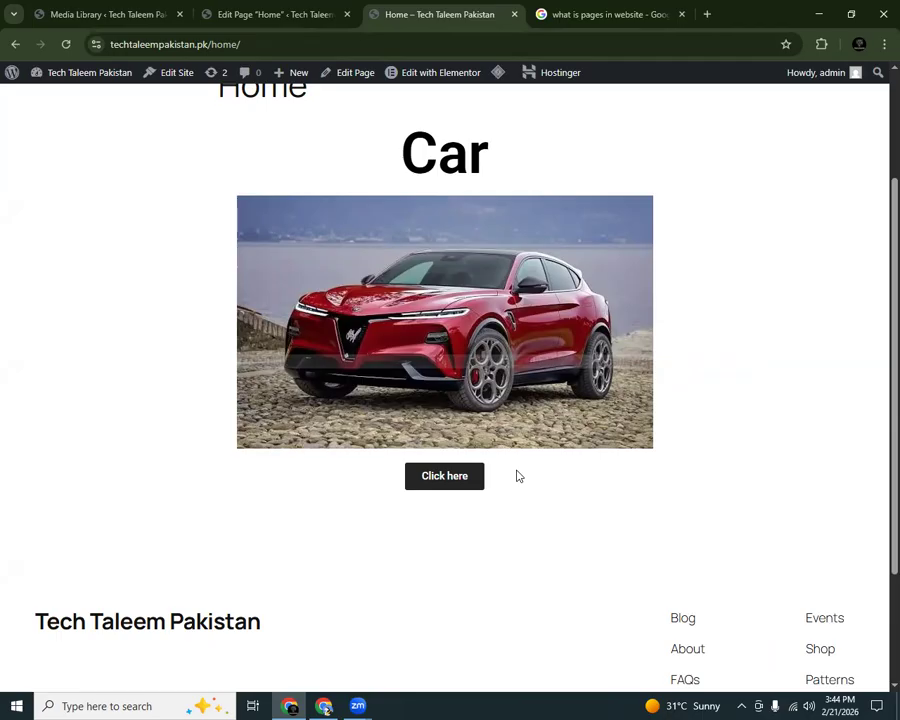
left_click(330, 18)
key("ctrl+a")
key("ctrl+a")
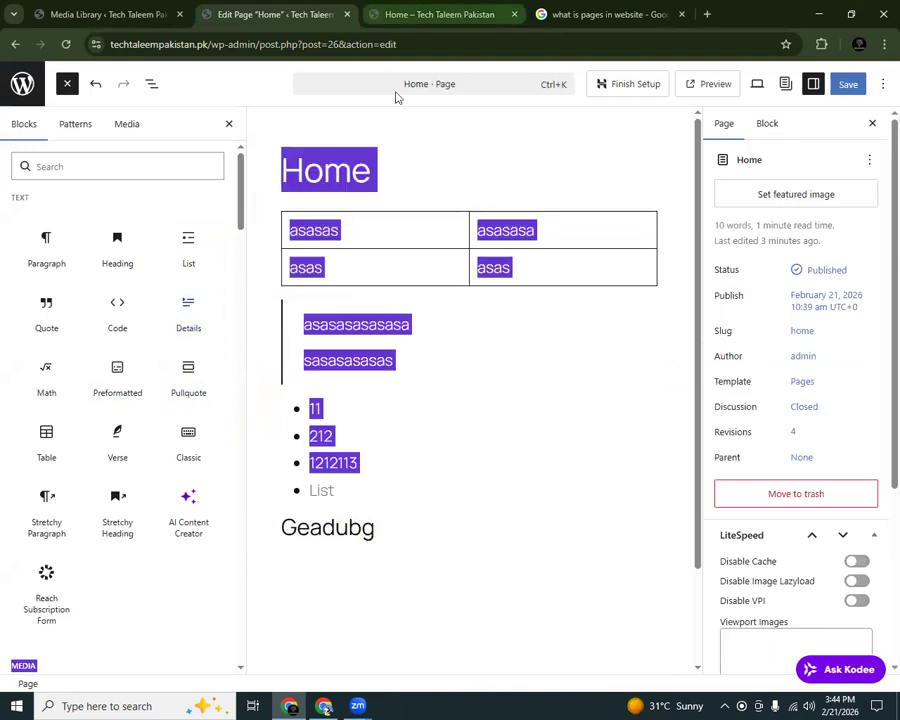
left_click(420, 15)
left_click_drag(85, 201, 384, 292)
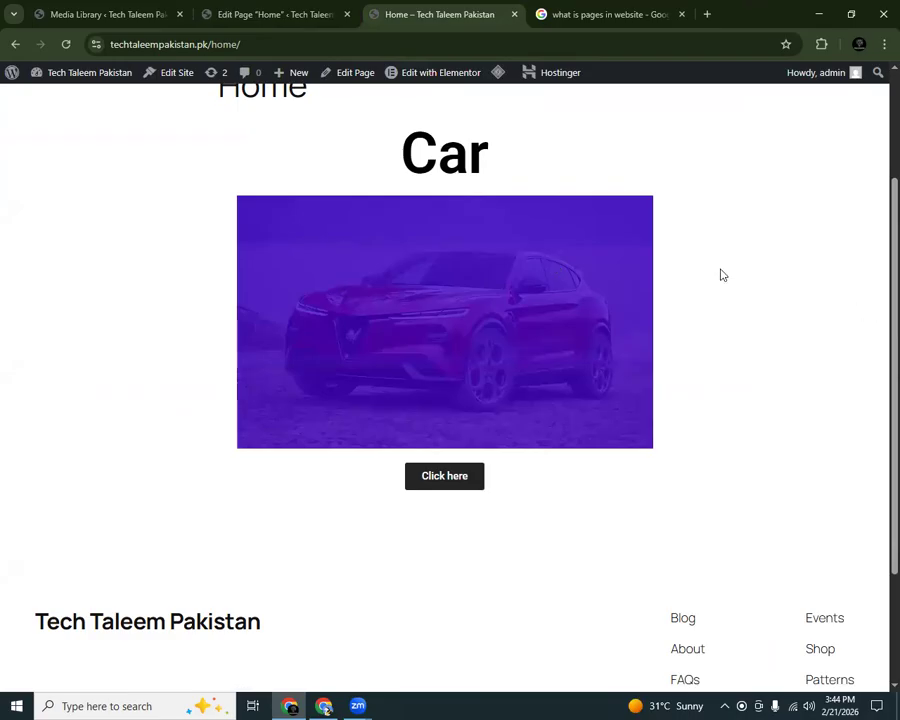
left_click(770, 146)
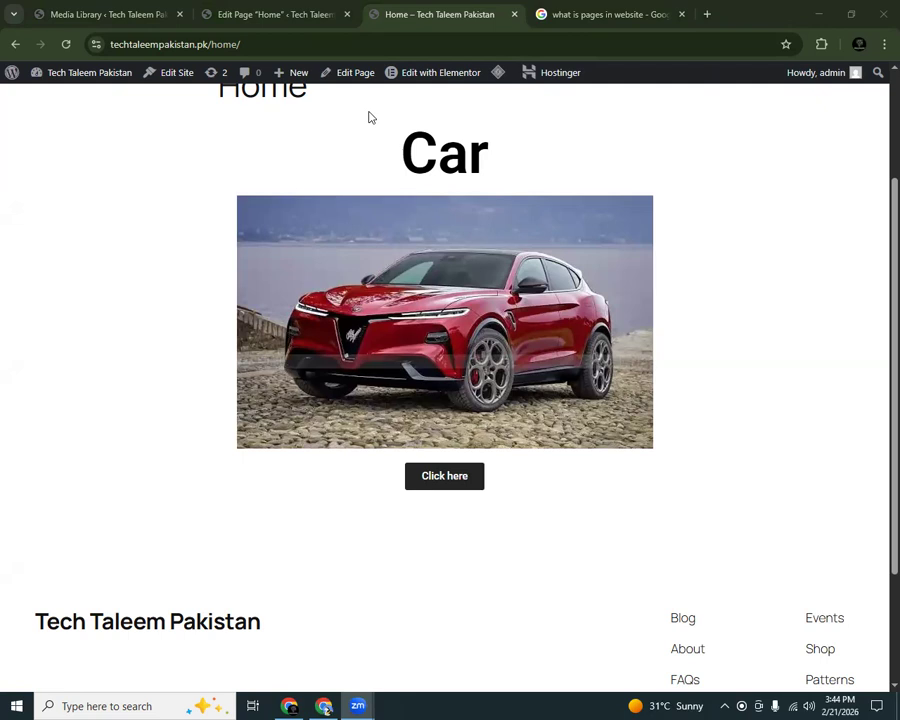
left_click(580, 10)
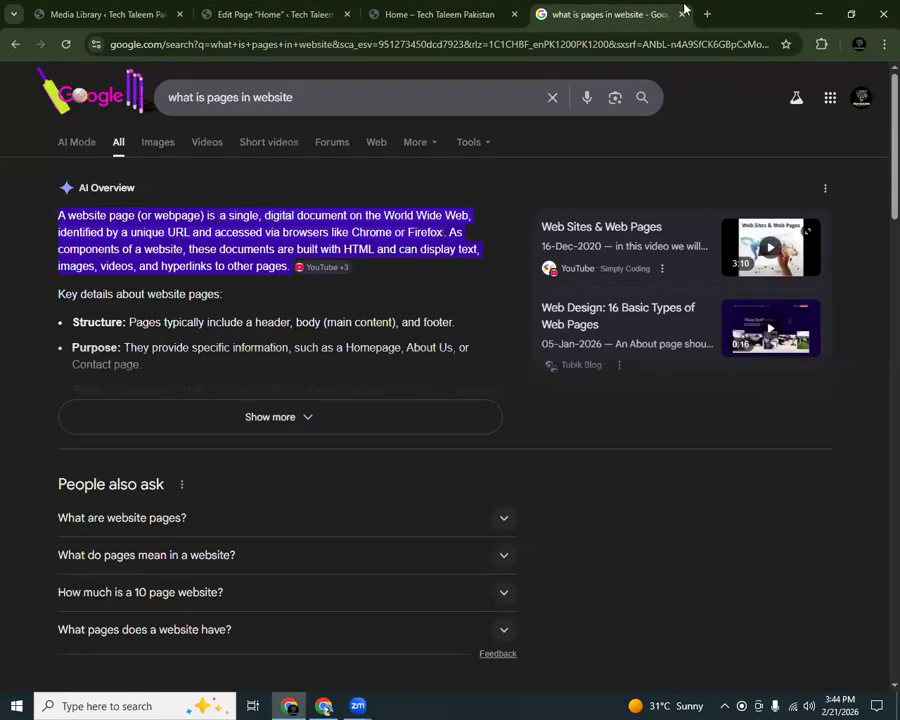
left_click(600, 40)
type("b")
key("BackSpace")
key("BackSpace")
type("gr")
key("BackSpace")
key("BackSpace")
type("v")
key("BackSpace")
key("BackSpace")
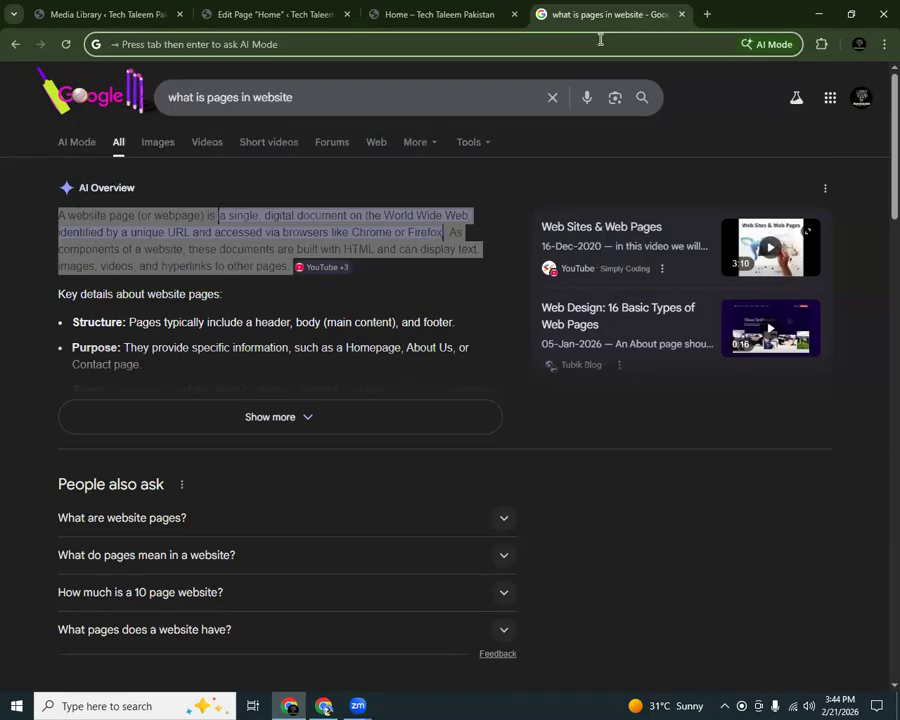
type("bra")
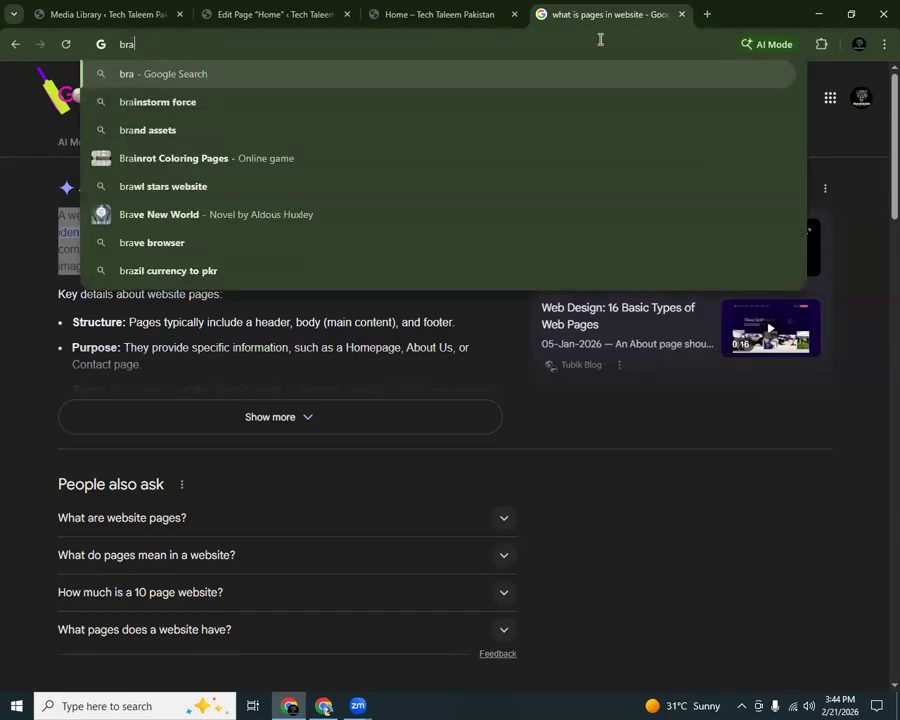
Step: Switch to the other Chrome window, open brandversesolutions.pk and examine the page's design and service sections
left_click(324, 706)
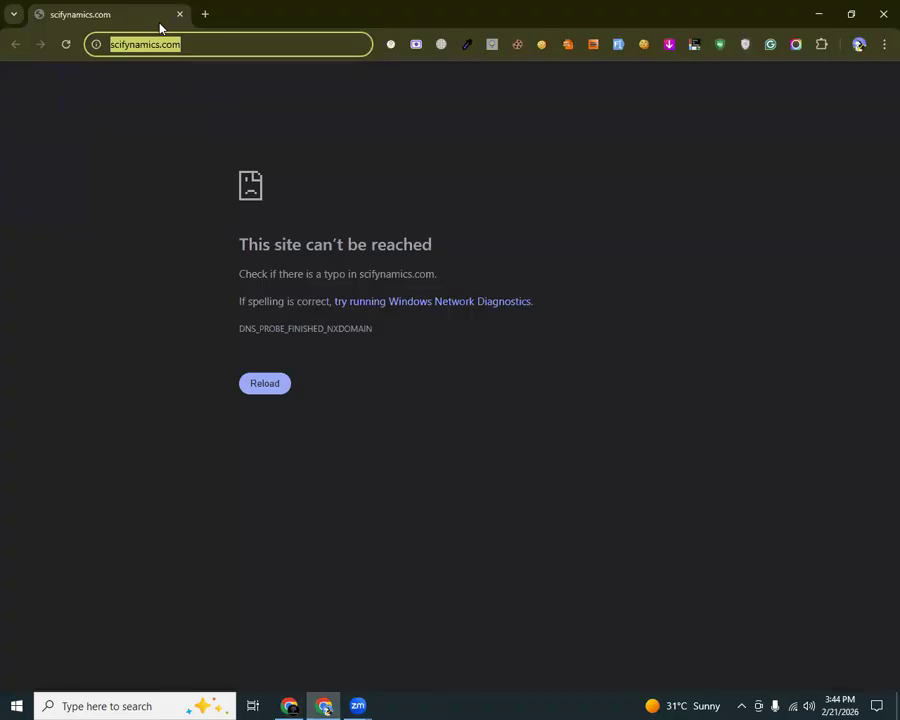
type("br")
key("Return")
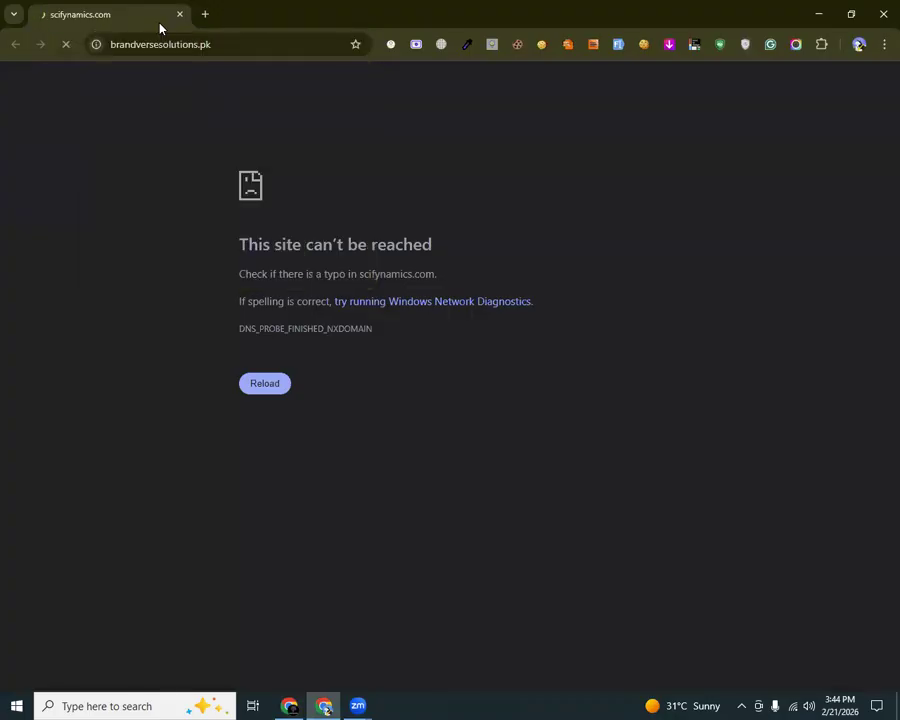
left_click(205, 14)
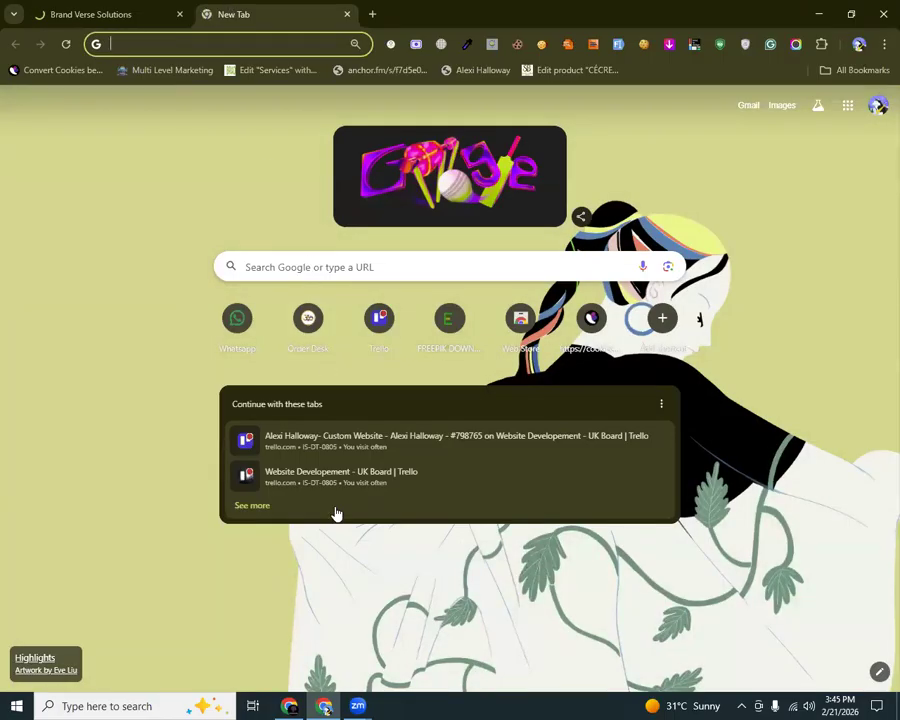
left_click(150, 12)
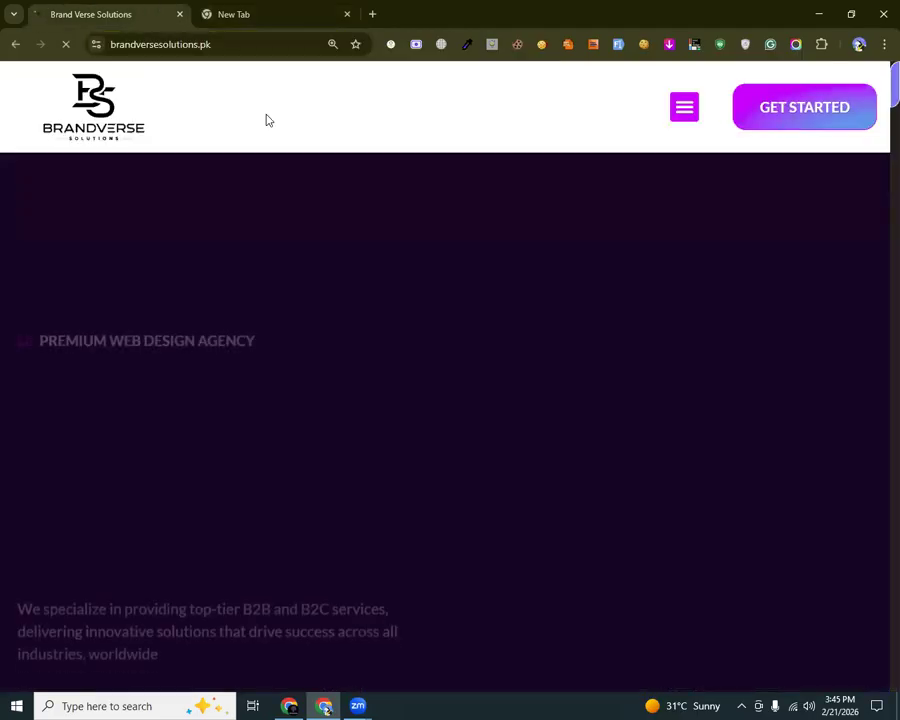
scroll(876, 118, "down", 10)
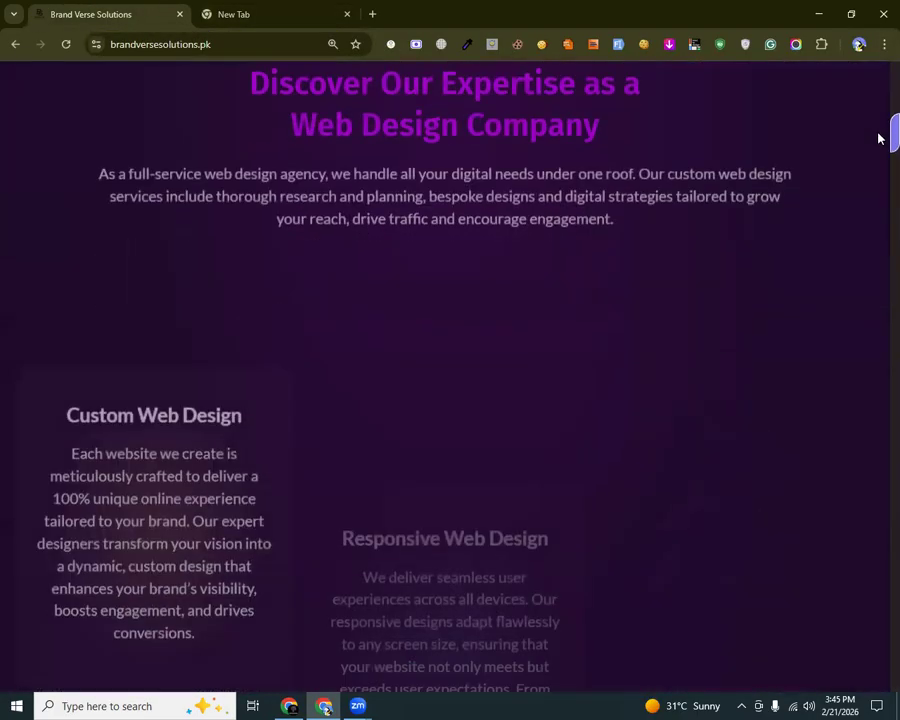
scroll(879, 138, "down", 2)
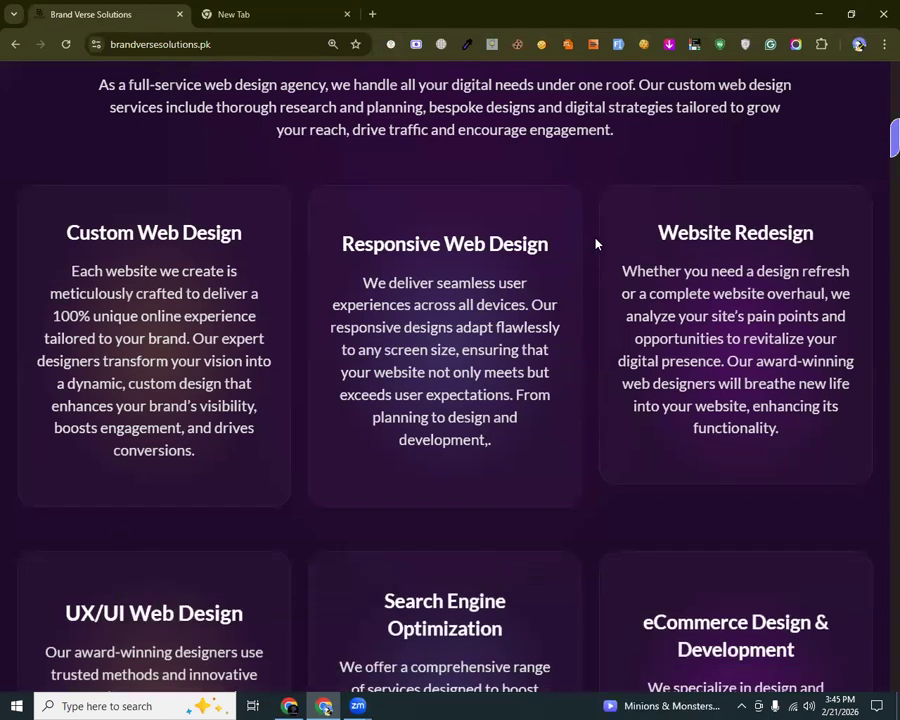
left_click_drag(890, 126, 878, 66)
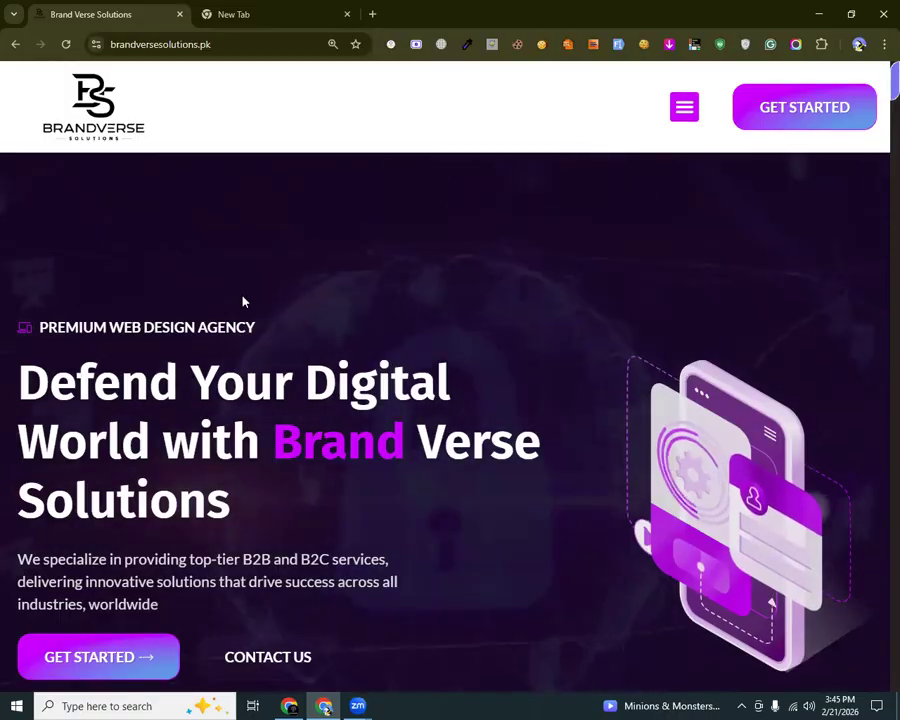
Step: Close the example website's window and return to the published Home page, checking the block editor version on the way
left_click(883, 14)
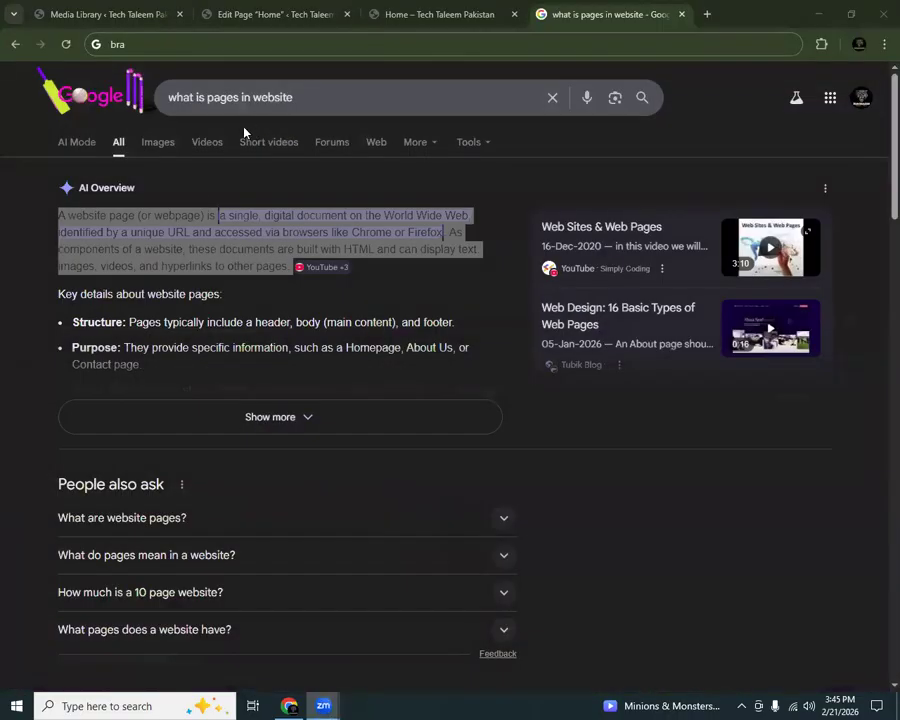
left_click(215, 9)
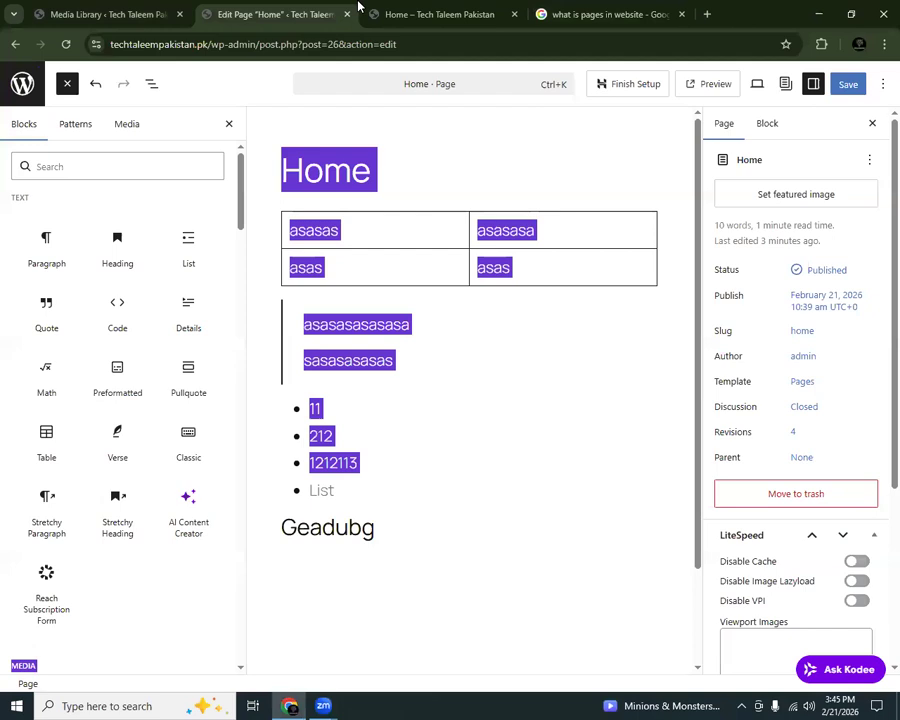
left_click(458, 9)
mouse_move(464, 88)
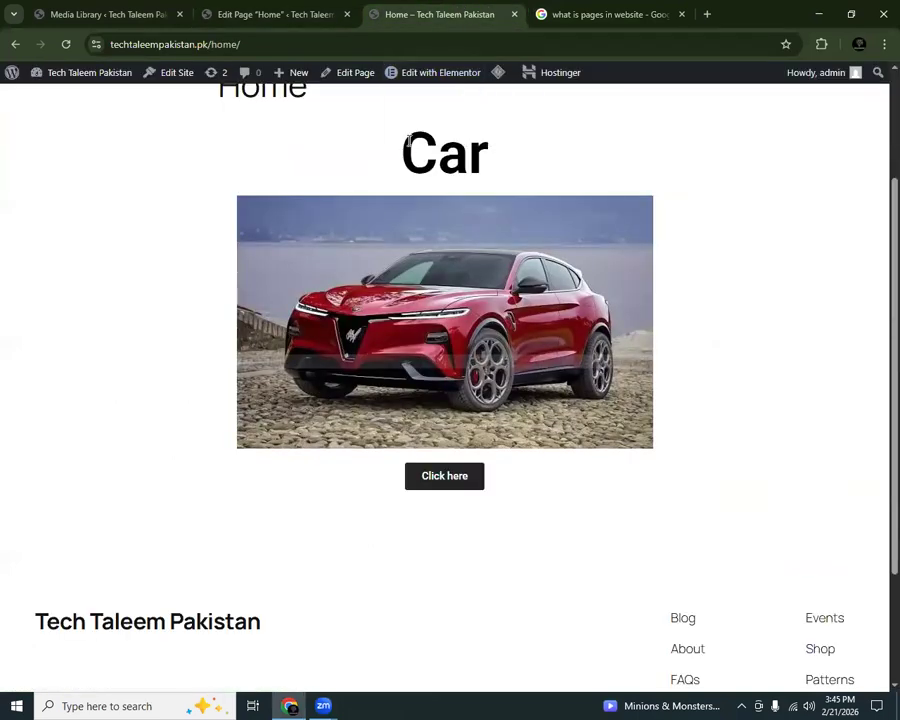
Step: Look over the published Home page's heading, image and button, and close the block editor tab for Home
left_click_drag(409, 140, 576, 470)
scroll(878, 127, "up", 2)
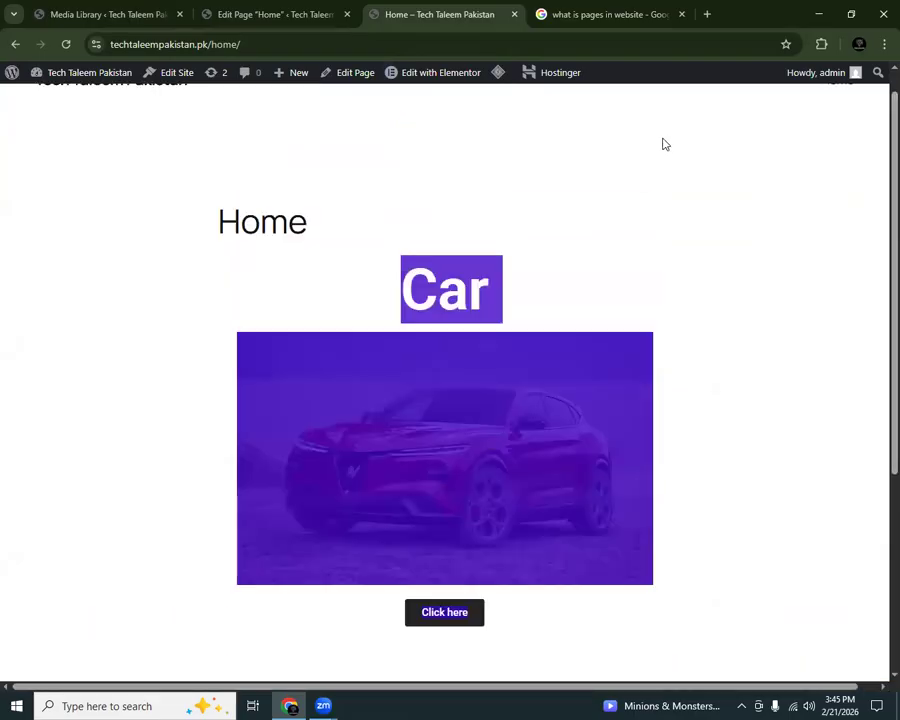
left_click(281, 12)
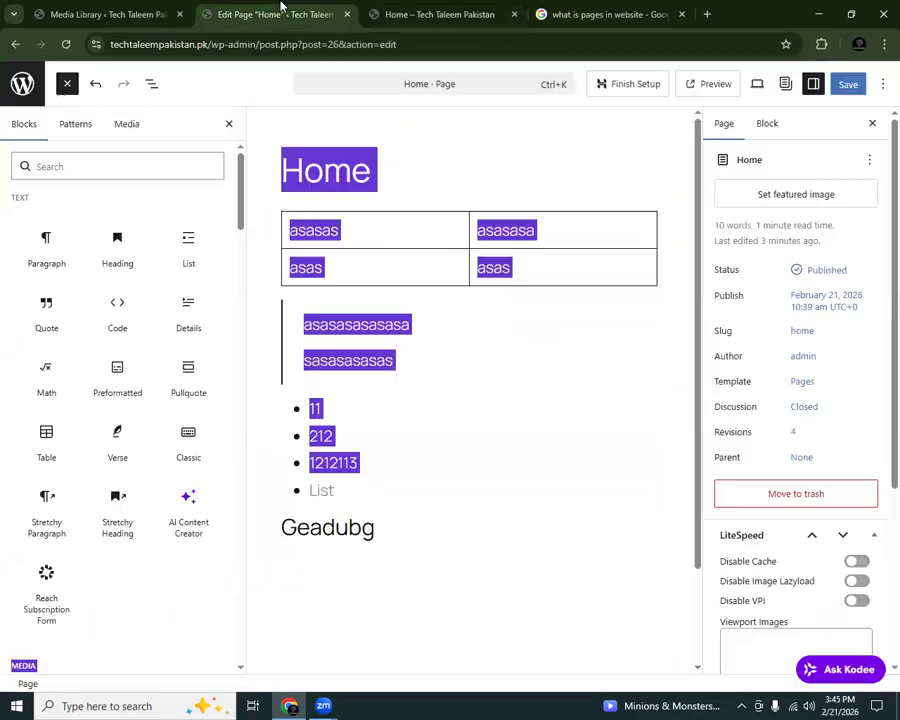
left_click(348, 14)
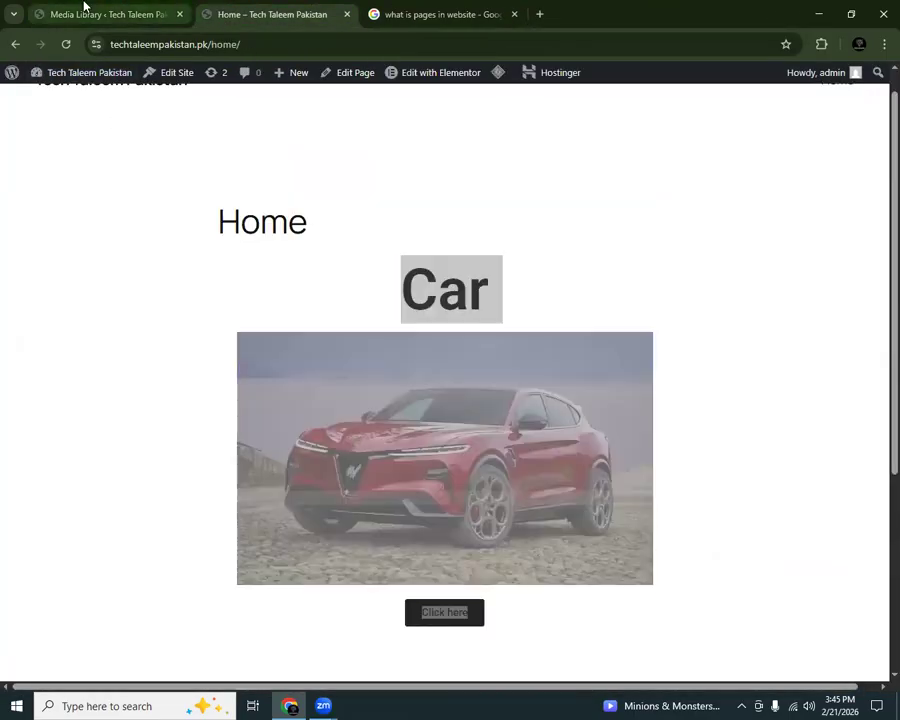
Step: Add a new page titled "About Us" from the Pages list, skipping the starter patterns, and publish it
left_click(84, 6)
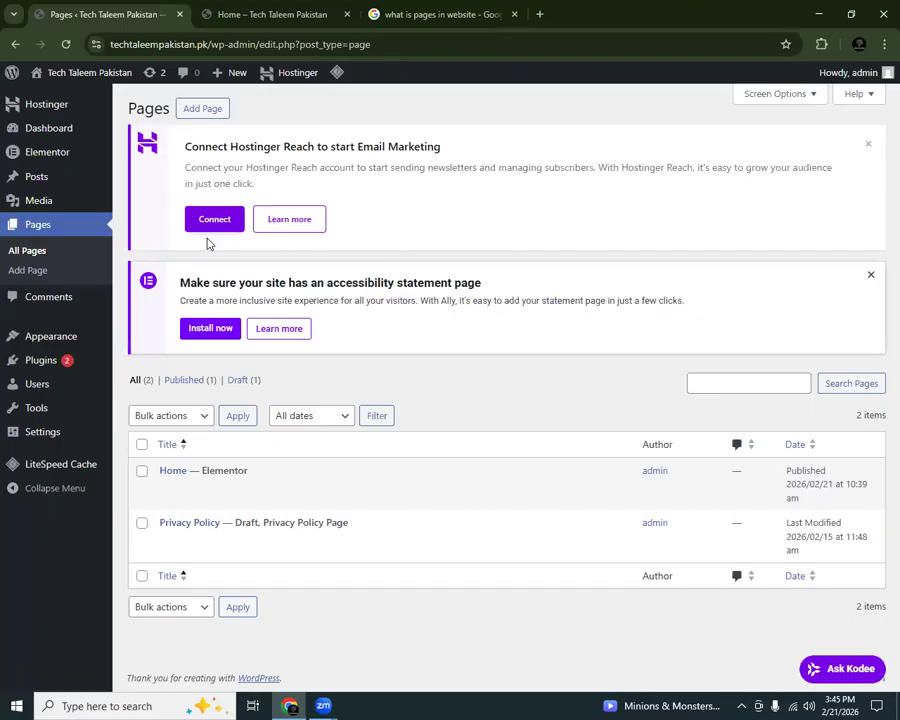
left_click(218, 108)
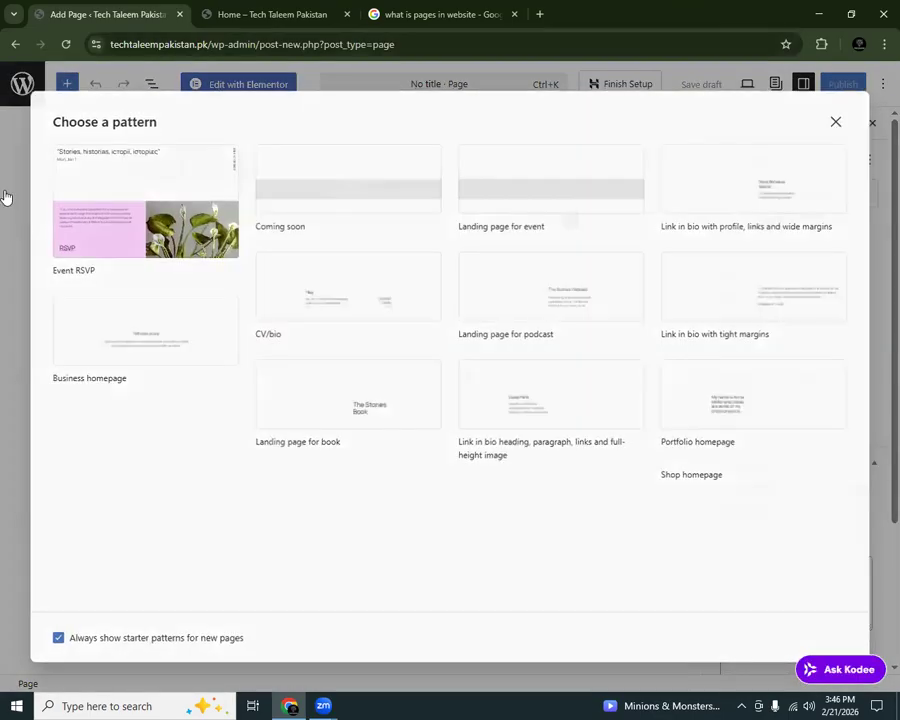
left_click(6, 196)
type("About Us")
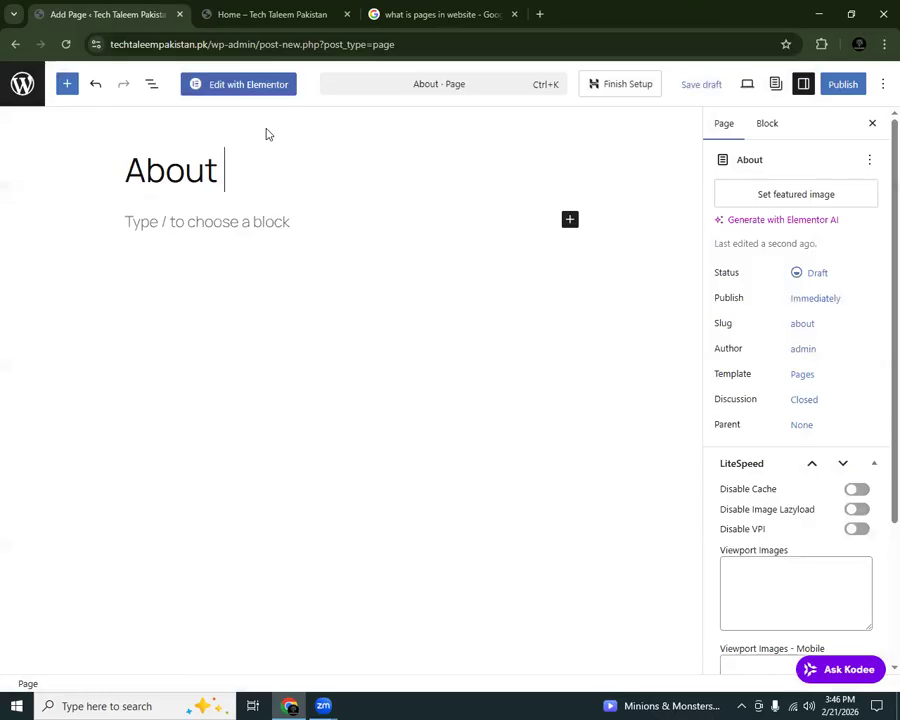
left_click(829, 84)
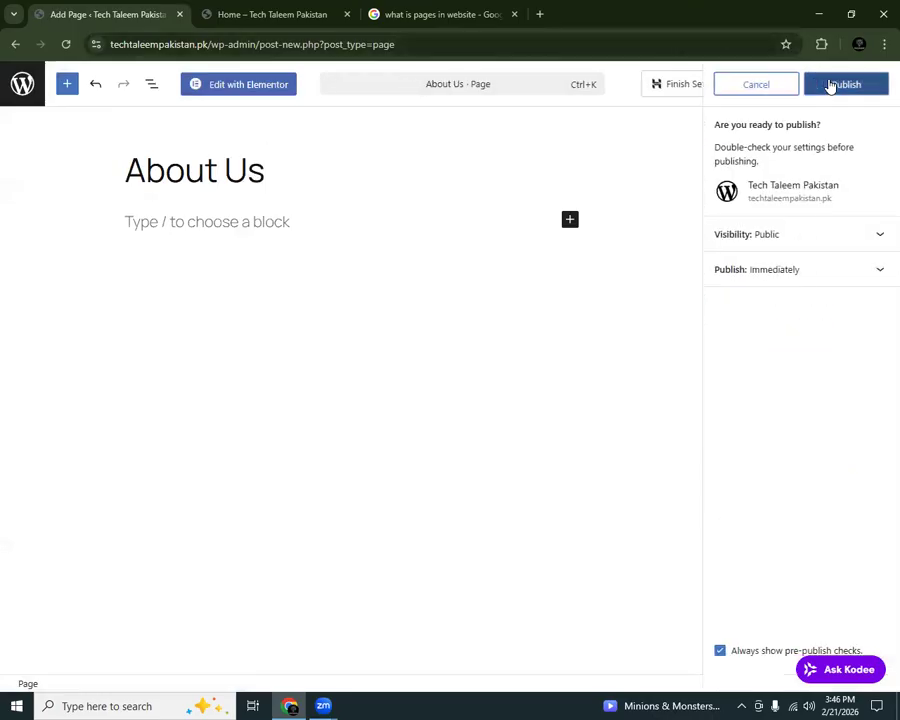
left_click(829, 84)
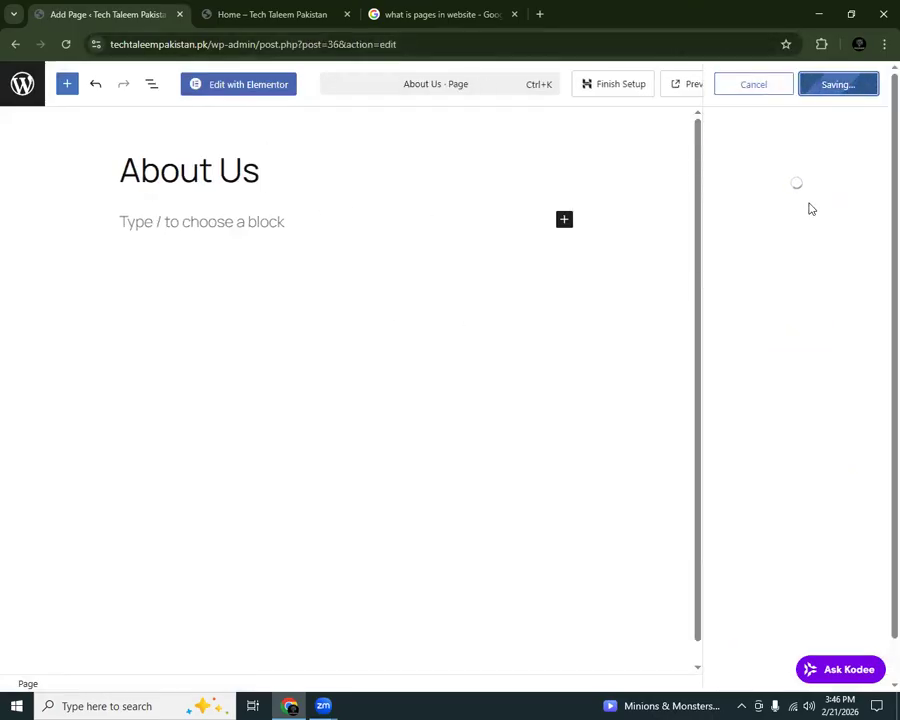
Step: View the published About Us page, follow its Home link and examine the site's navigation links and page headings
left_click(752, 242)
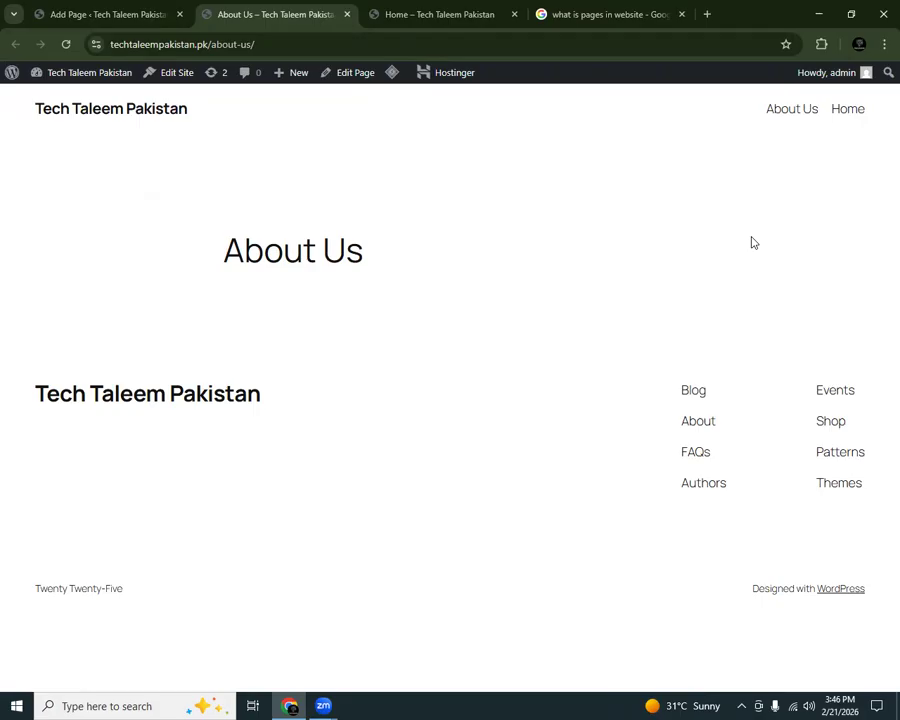
left_click(852, 109)
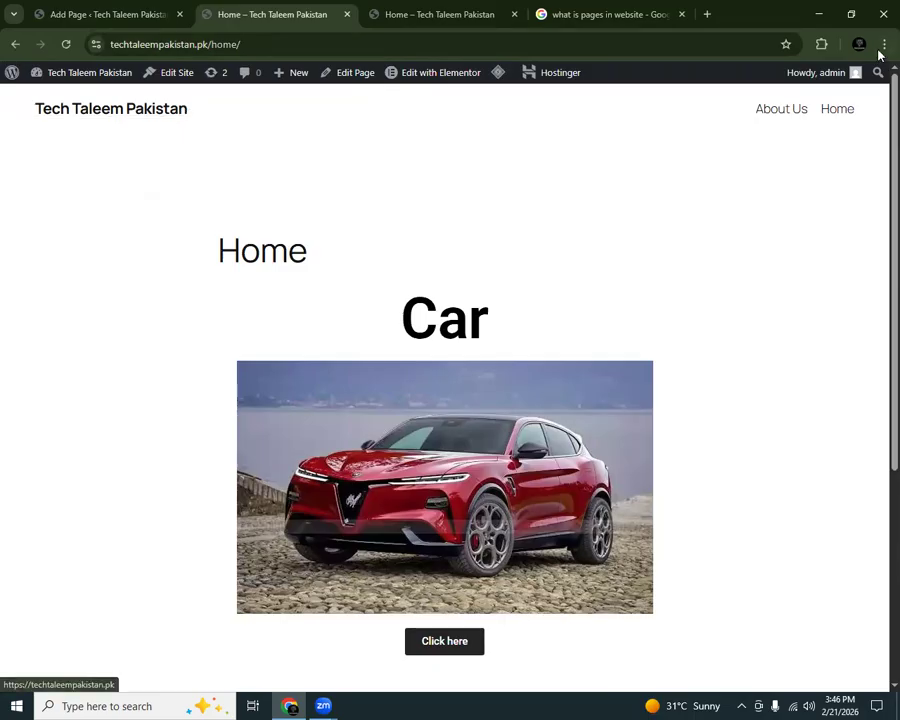
left_click_drag(731, 109, 868, 104)
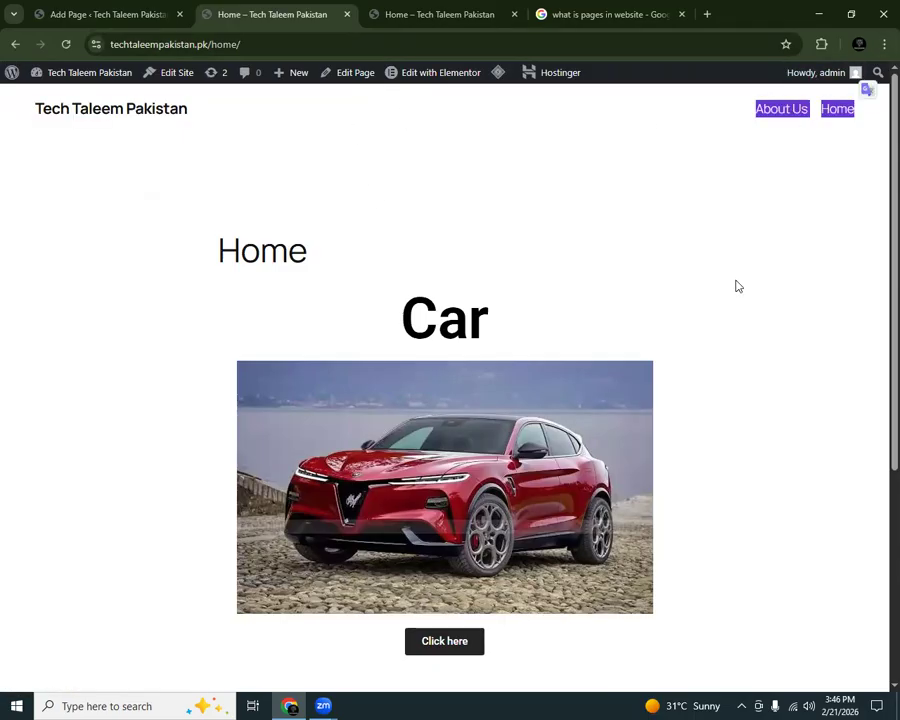
left_click_drag(218, 252, 493, 311)
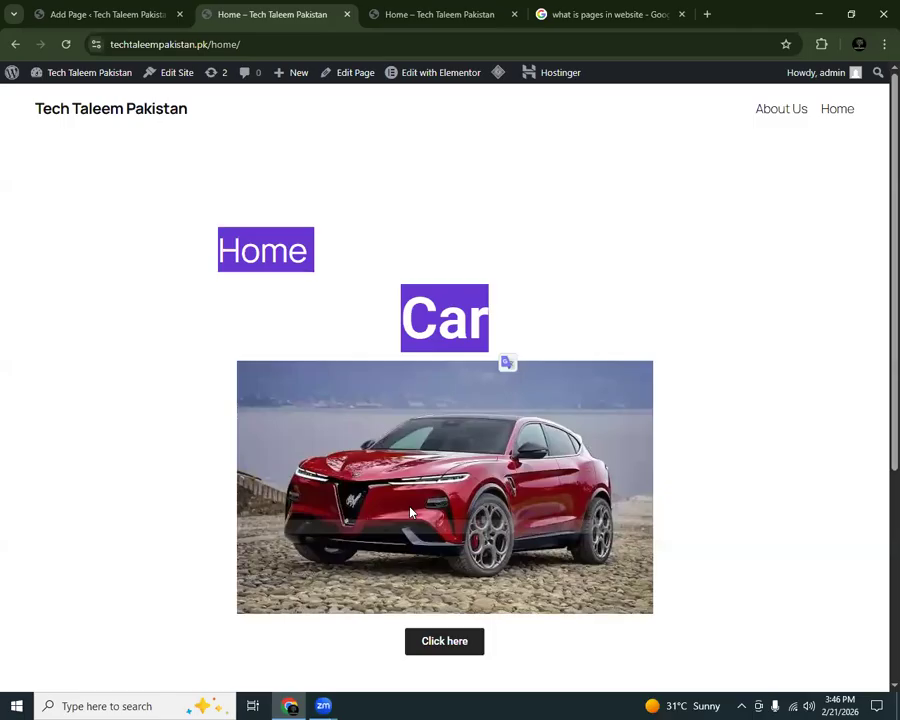
left_click(869, 198)
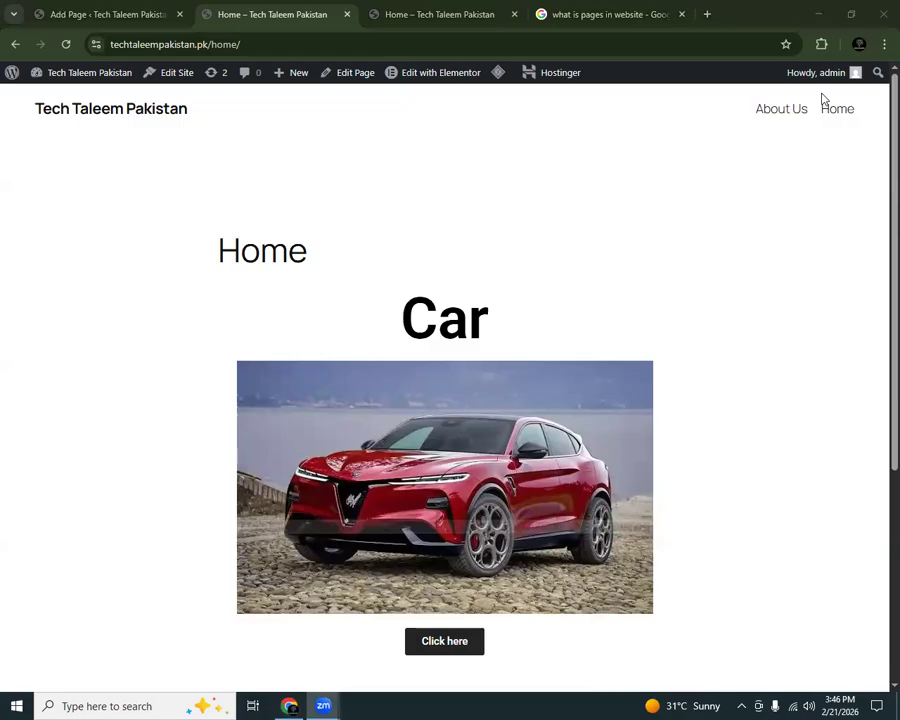
Step: Examine the Home page's headings and web address, and switch between Home and About Us through the site navigation
left_click_drag(405, 297, 497, 313)
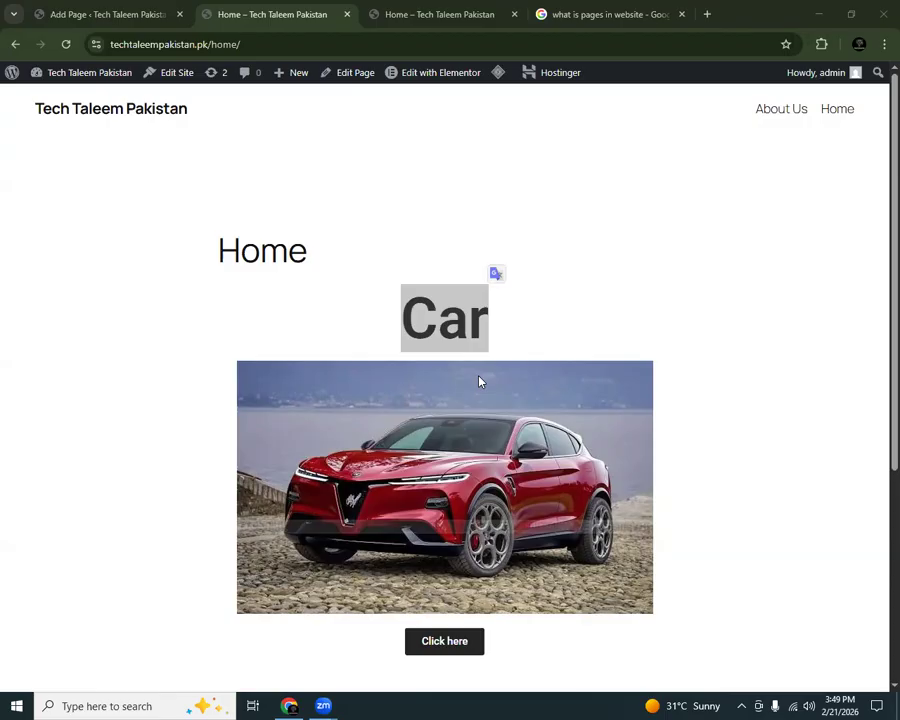
left_click_drag(240, 44, 98, 44)
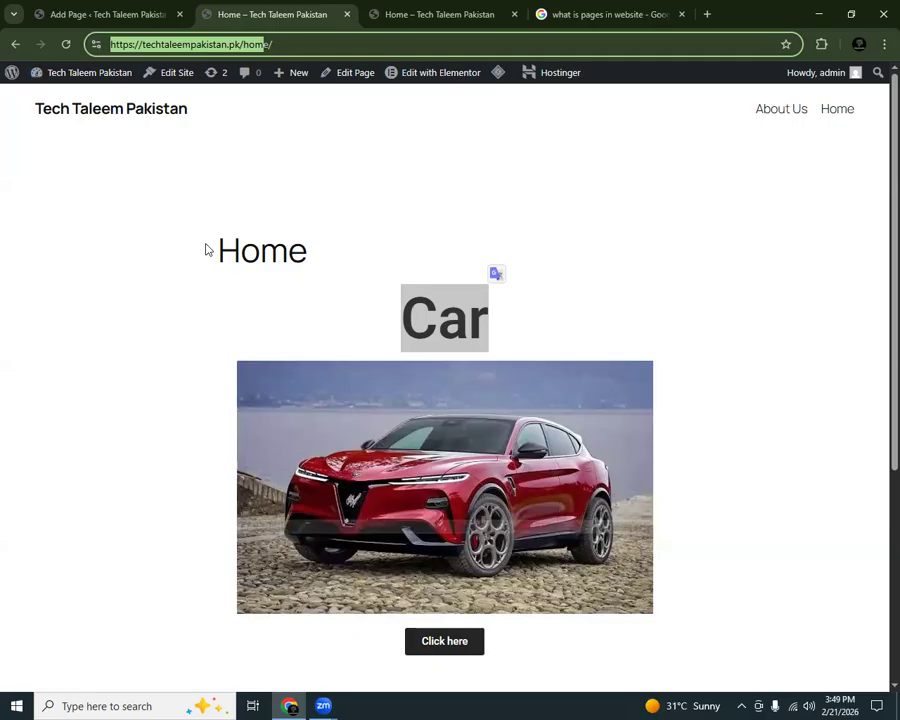
left_click_drag(207, 249, 565, 319)
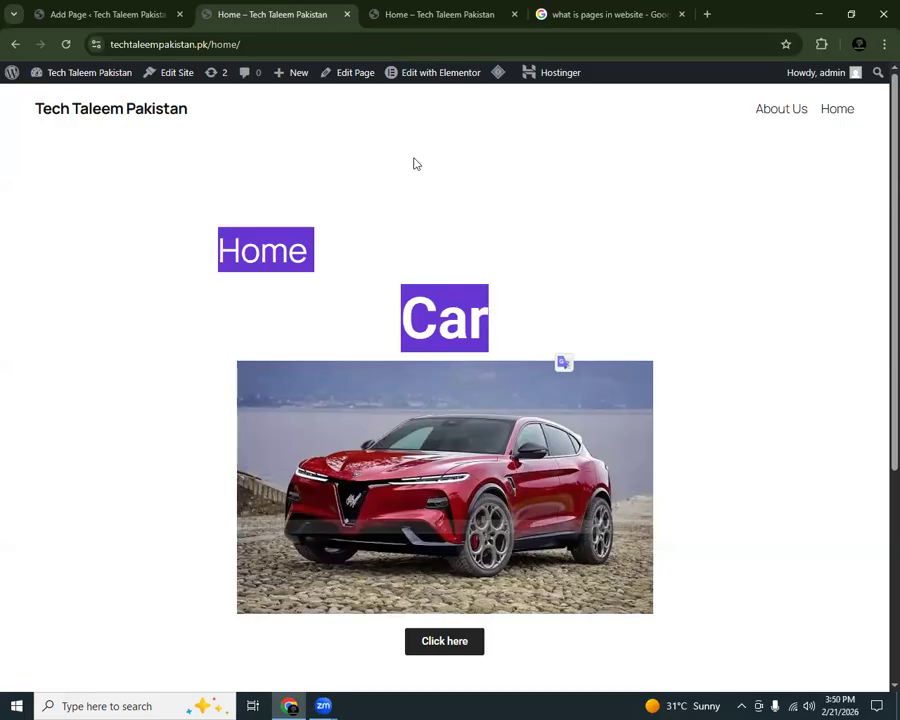
left_click(838, 110)
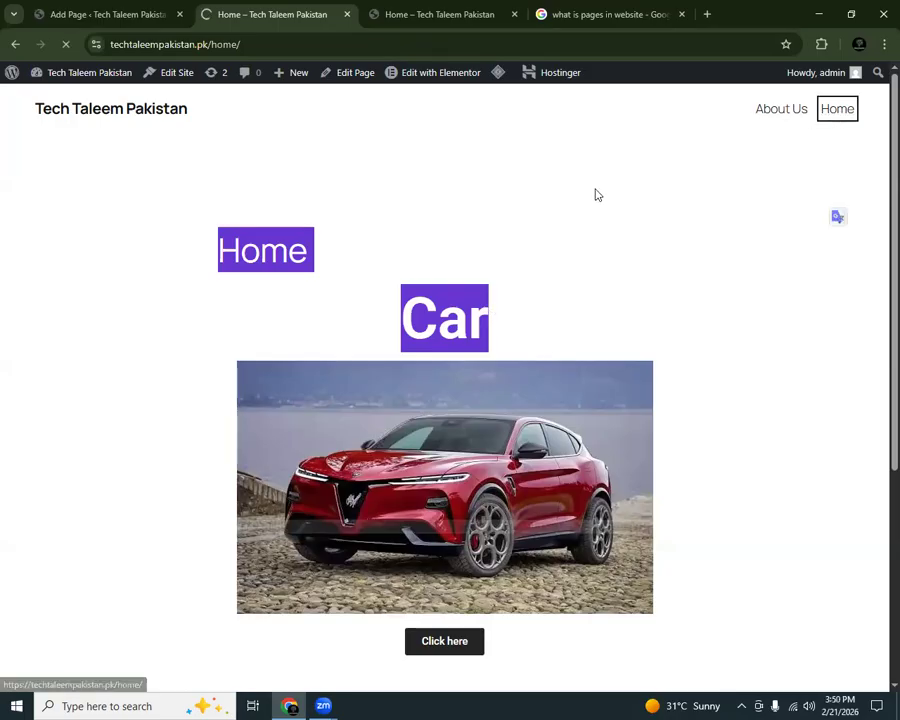
left_click(787, 112)
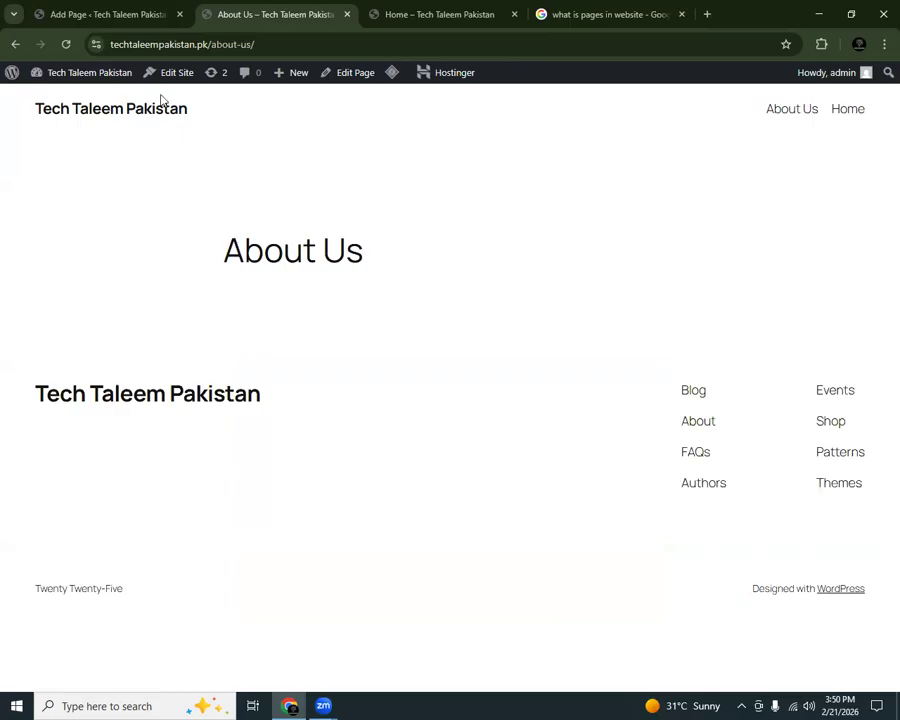
left_click(849, 110)
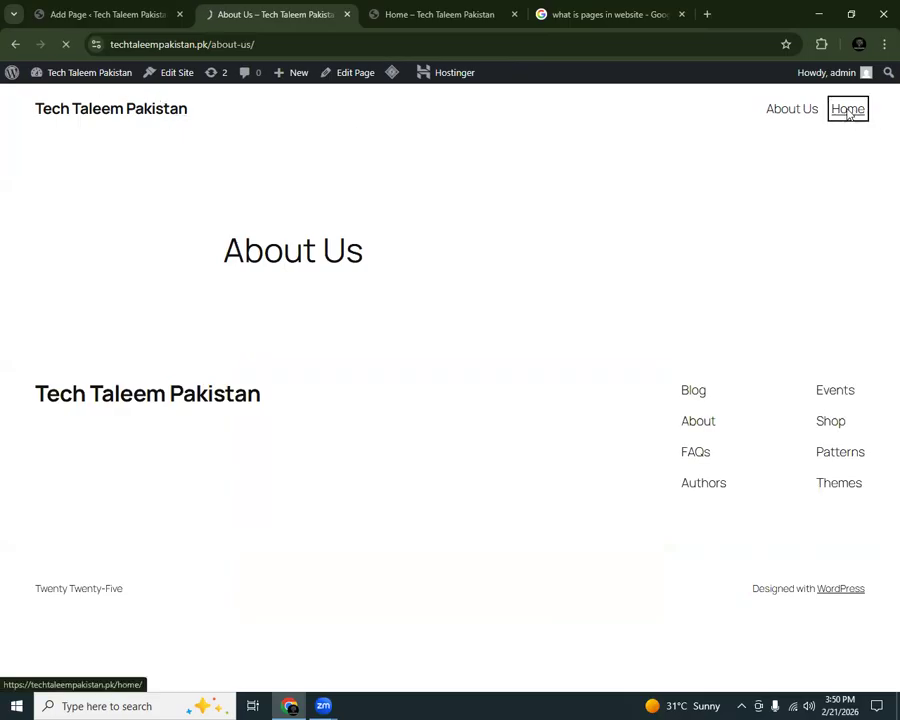
Step: Return to the WordPress admin, open the Comments screen and close the adjacent Home page tab
left_click(70, 12)
left_click(25, 85)
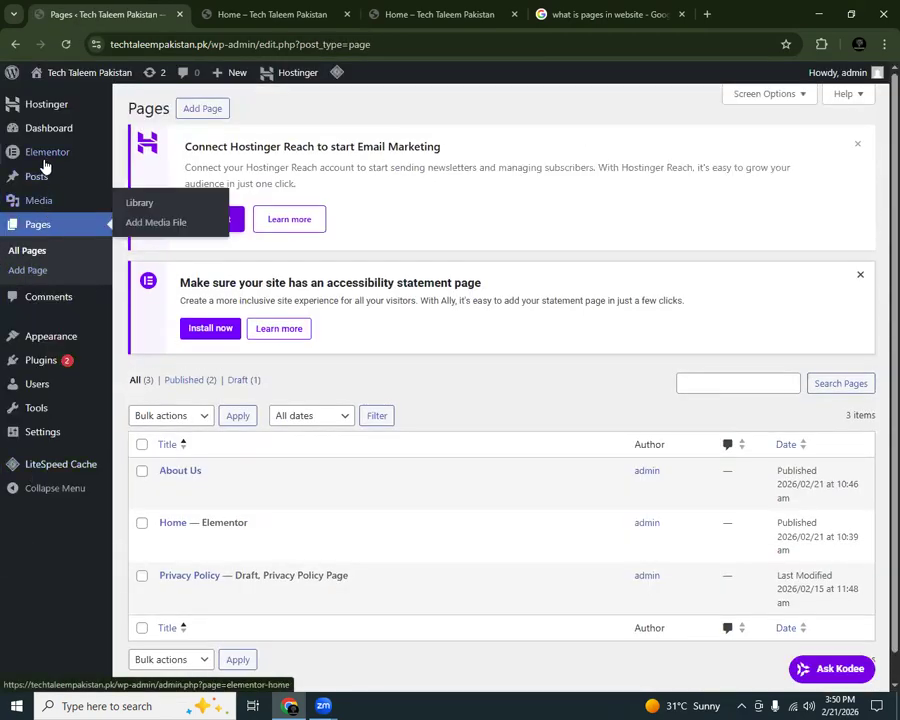
left_click(30, 298)
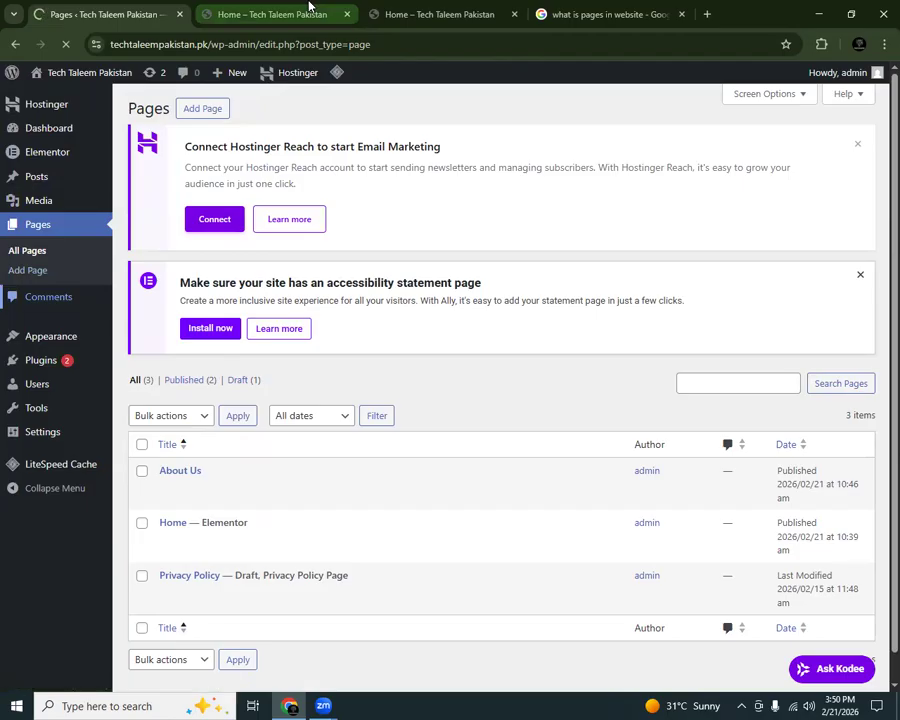
left_click(345, 14)
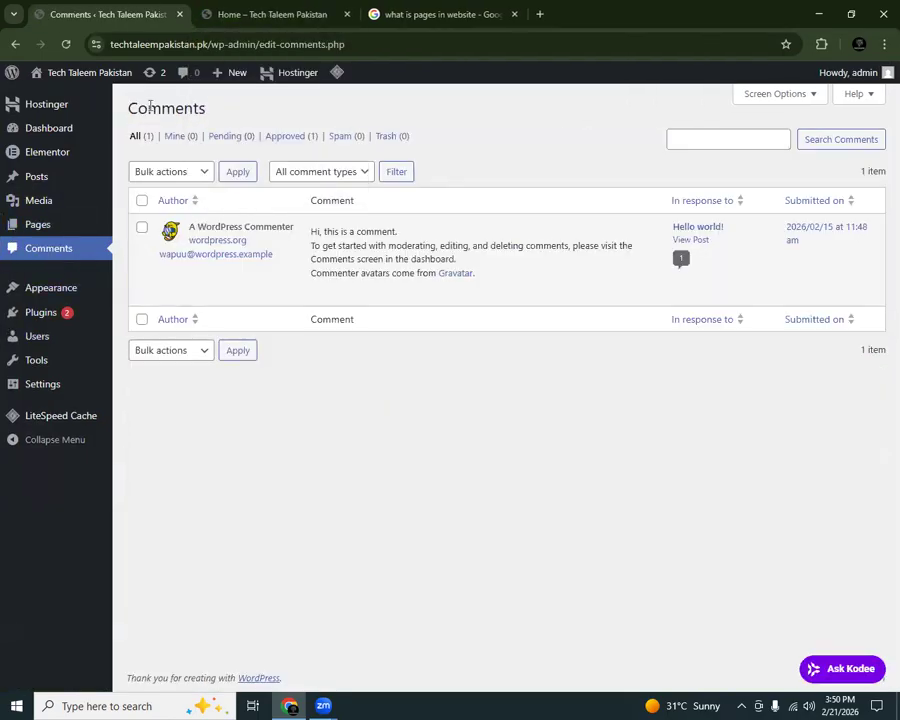
Step: Open the list of all posts in a new tab and view the "Alo wali Biryani" post down to its comment form
mouse_move(59, 179)
right_click(145, 186)
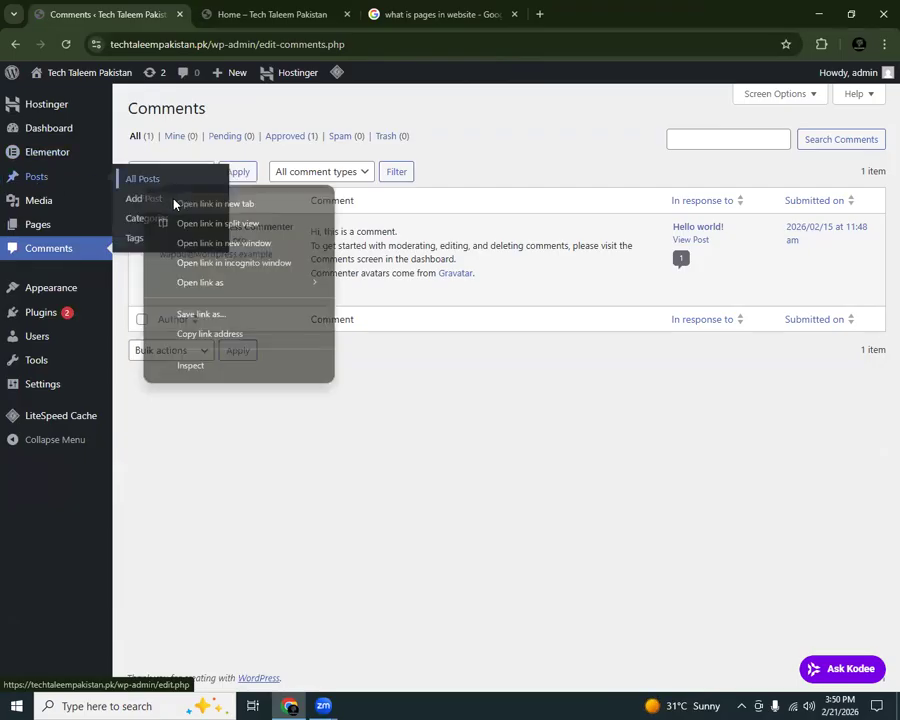
left_click(174, 204)
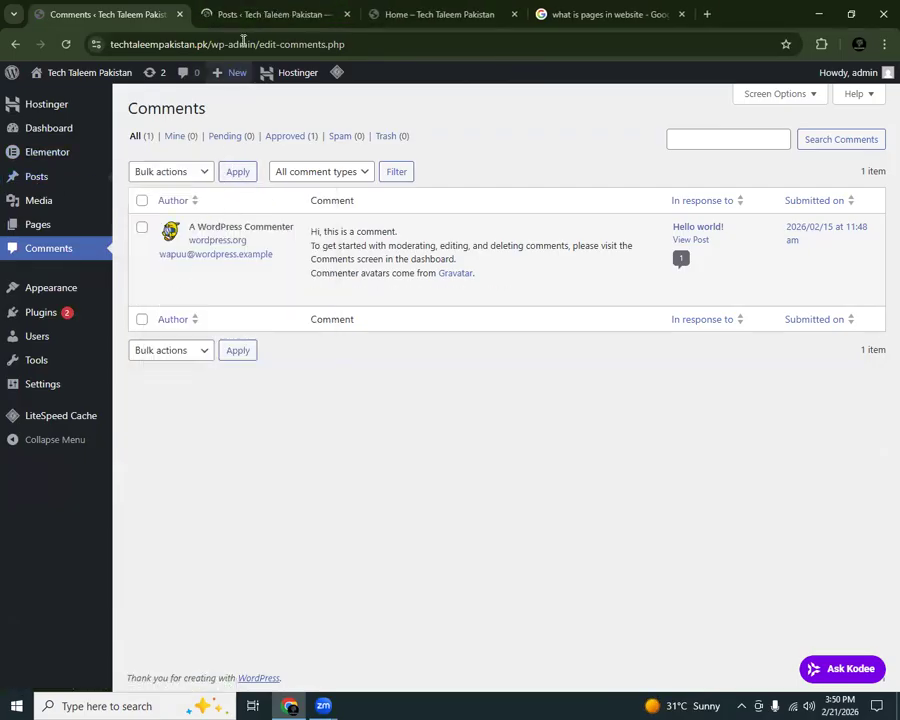
left_click(245, 16)
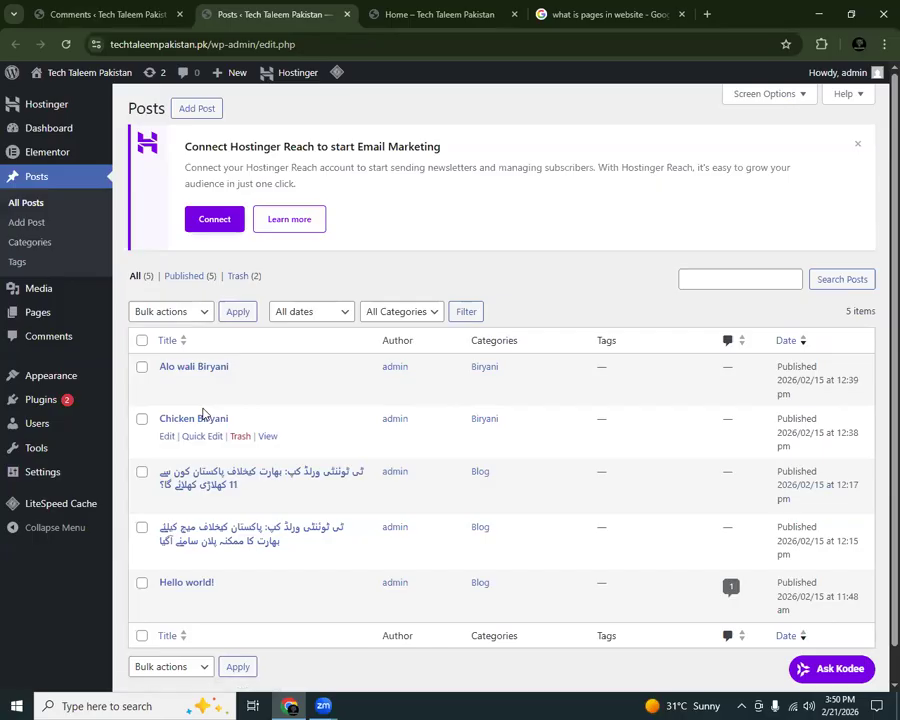
left_click(267, 384)
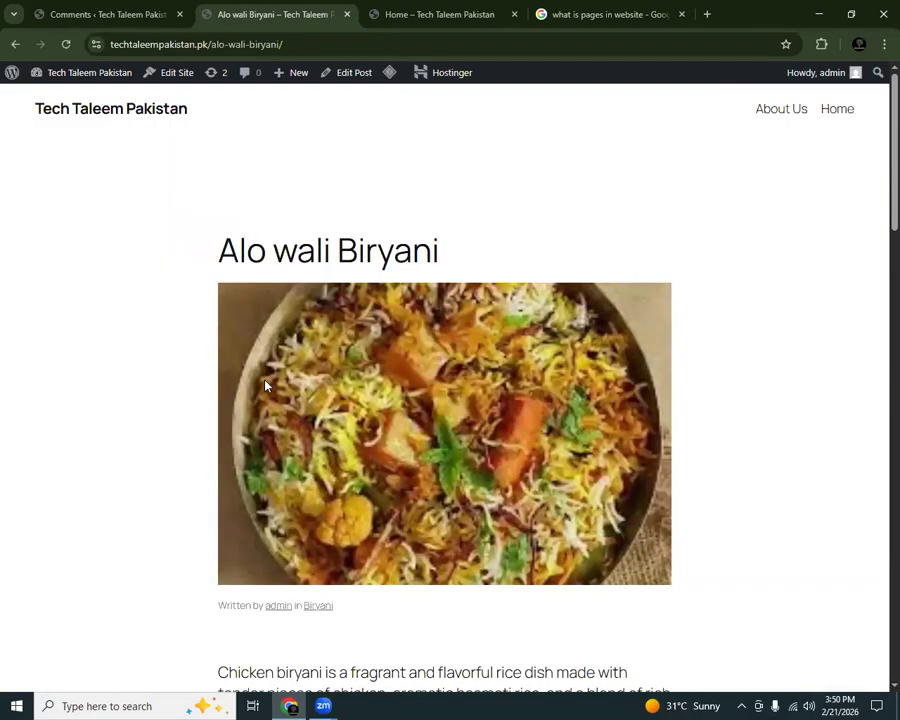
left_click(105, 14)
left_click(218, 12)
scroll(876, 294, "down", 10)
left_click_drag(878, 400, 878, 189)
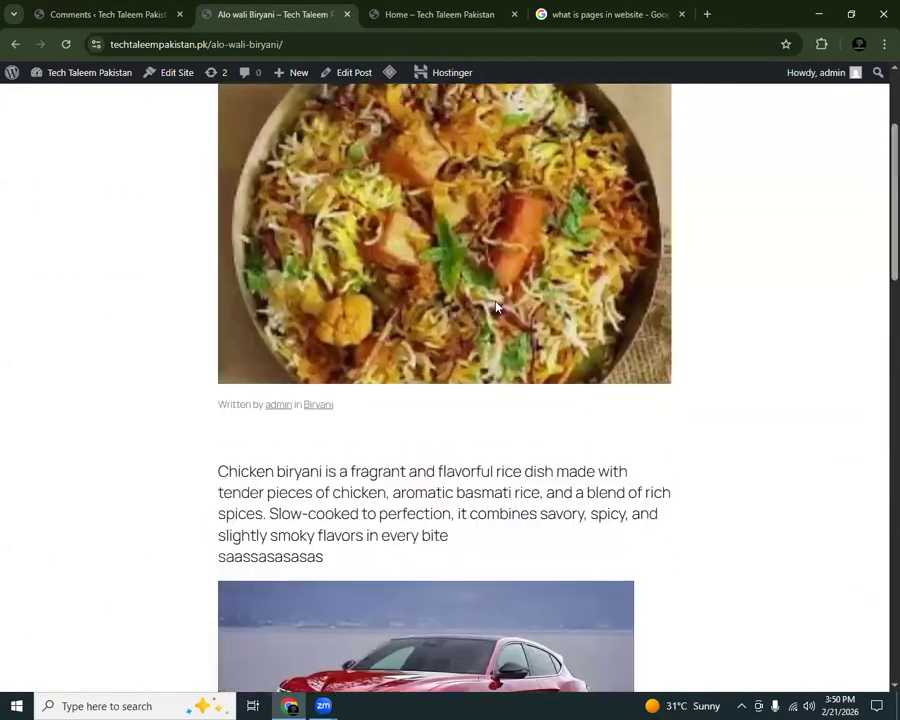
scroll(879, 262, "down", 5)
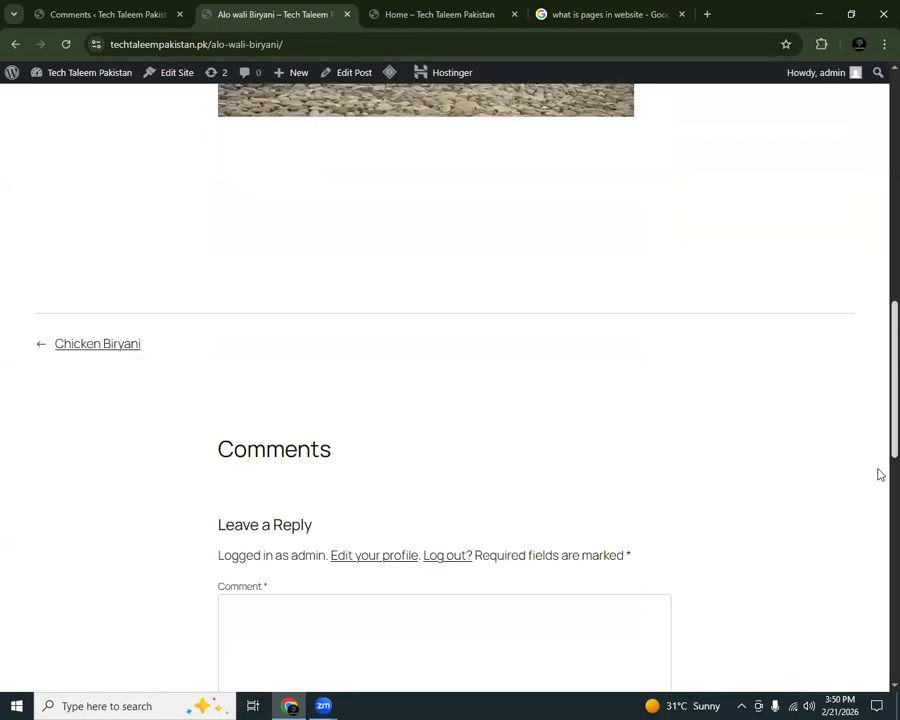
Step: Post the comment "nice biryani" on the Alo wali Biryani post
left_click(354, 410)
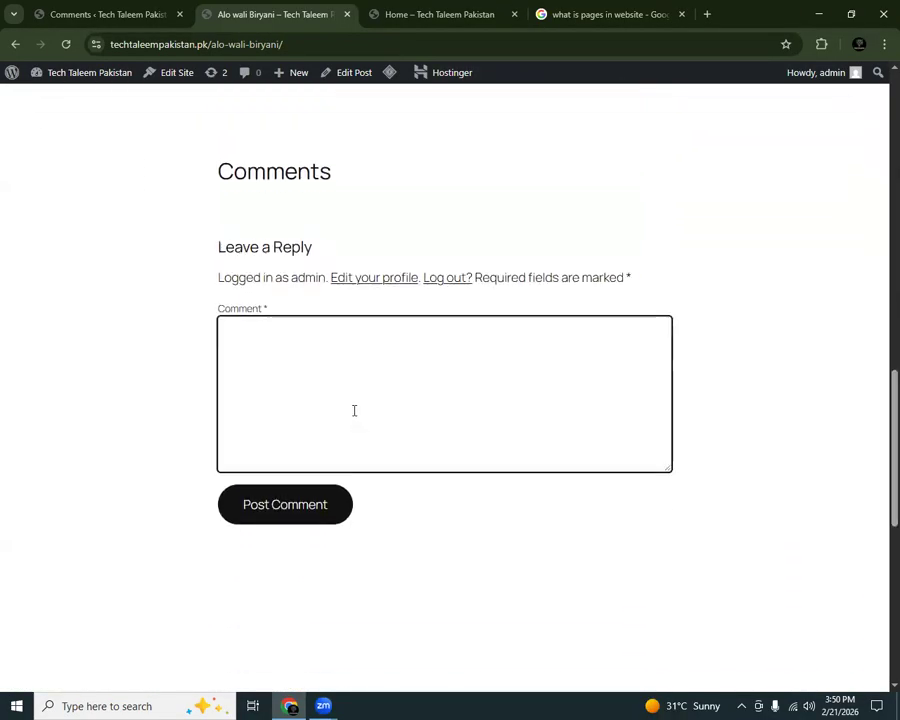
type("nic")
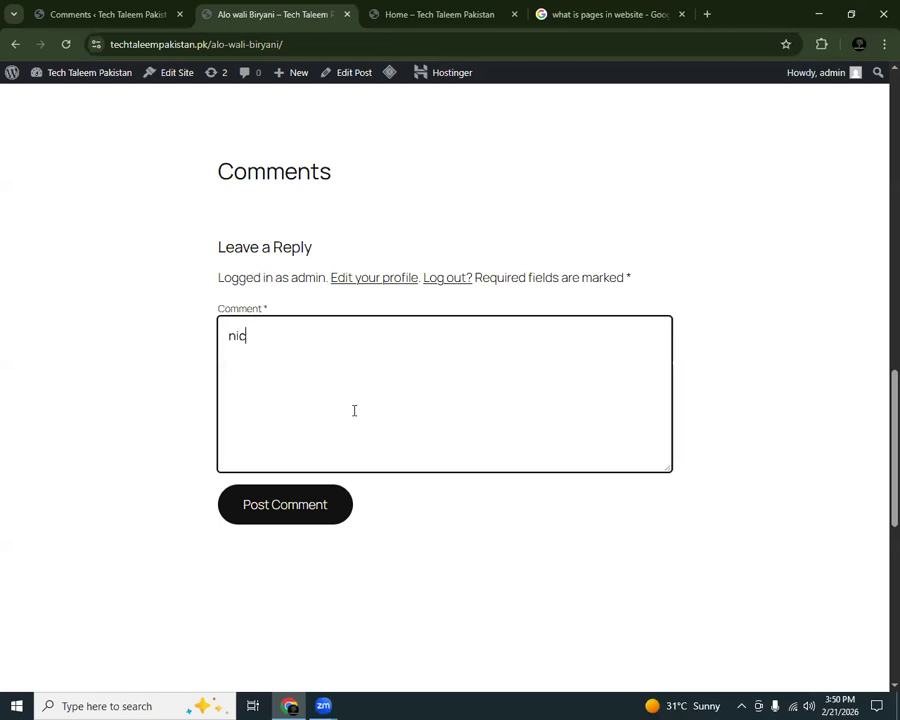
type("e birtya")
key("BackSpace")
key("BackSpace")
key("BackSpace")
type("ya")
left_click(326, 508)
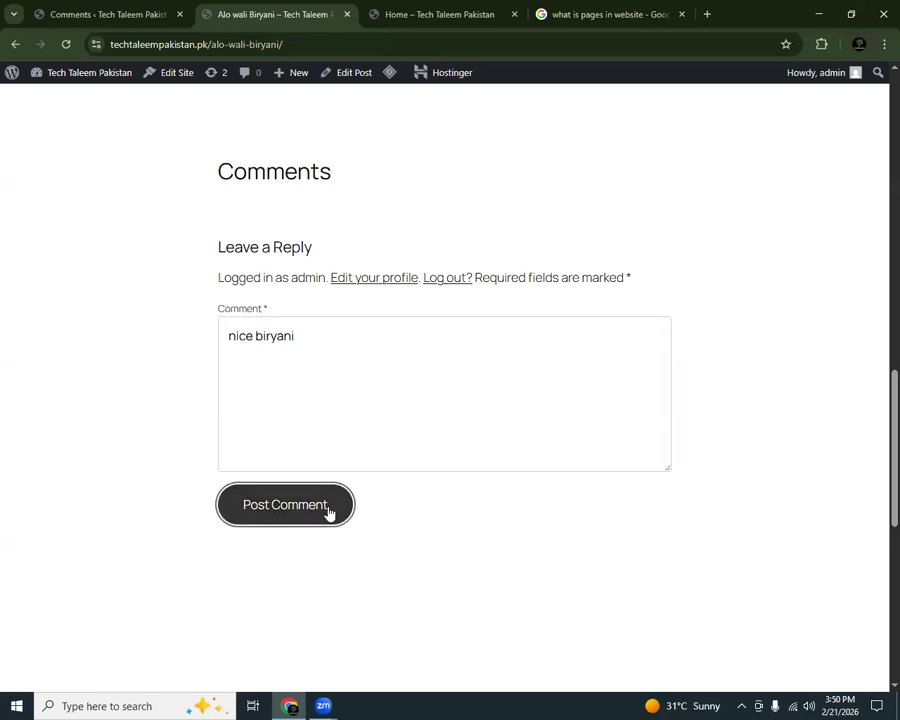
Step: Reload the Comments list, check the new comment, open the post it responds to and return to the list
left_click(139, 10)
left_click(68, 46)
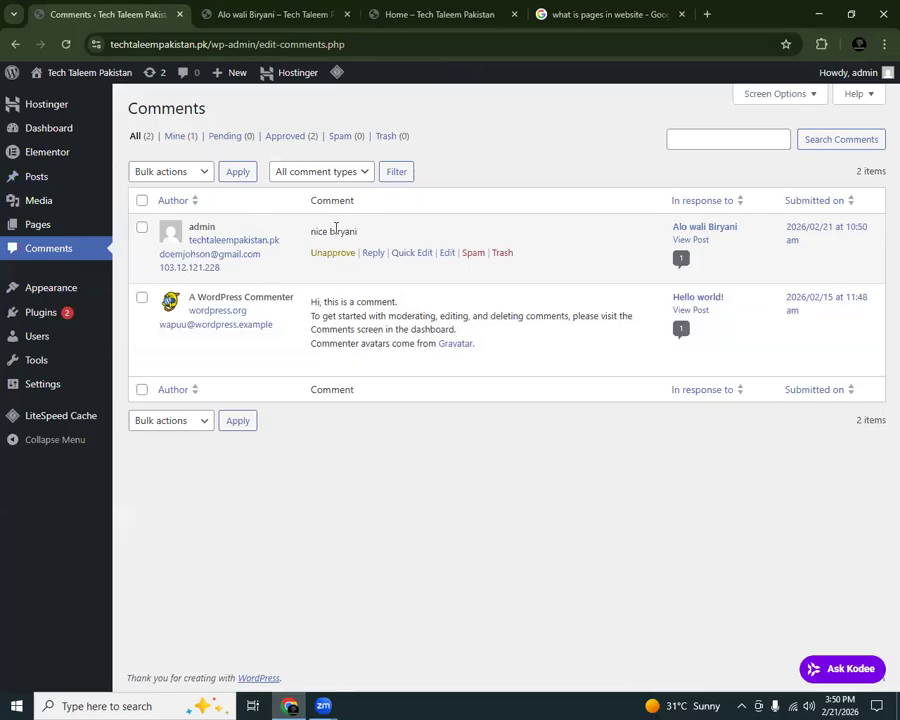
left_click(704, 230)
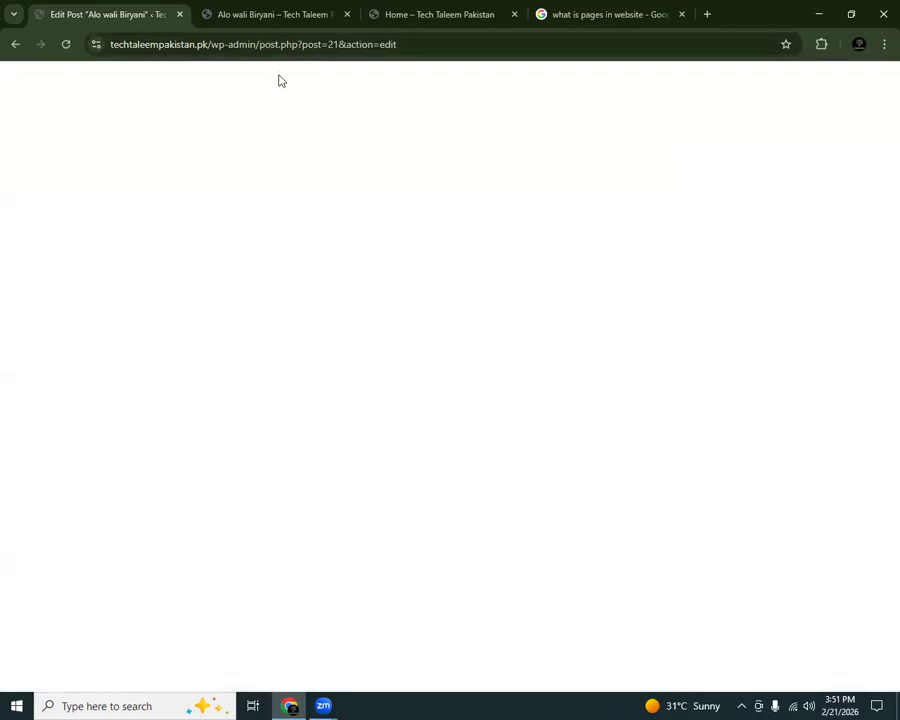
left_click(10, 42)
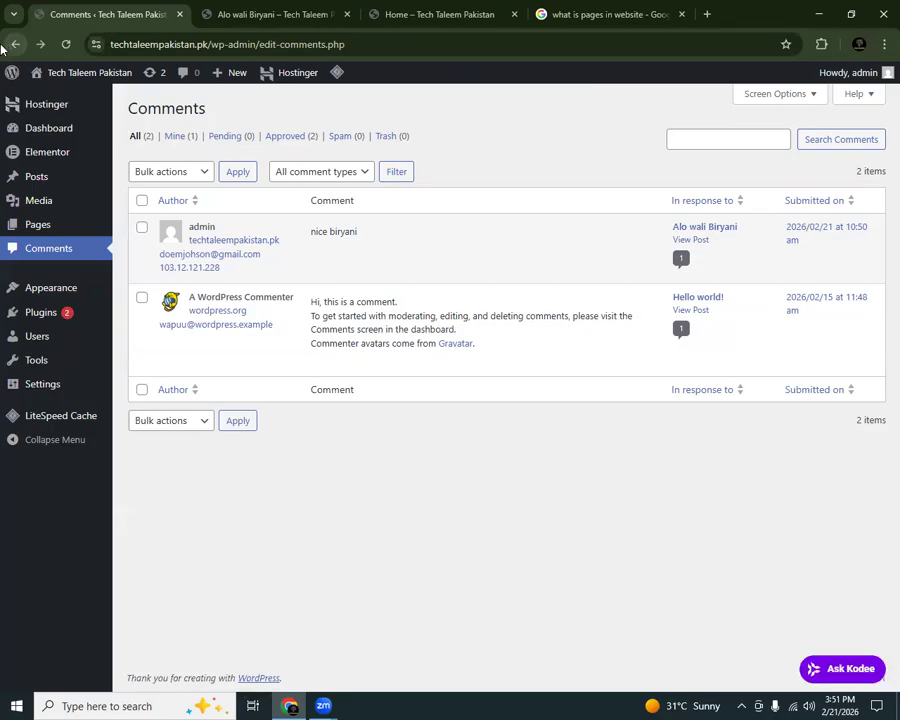
mouse_move(16, 176)
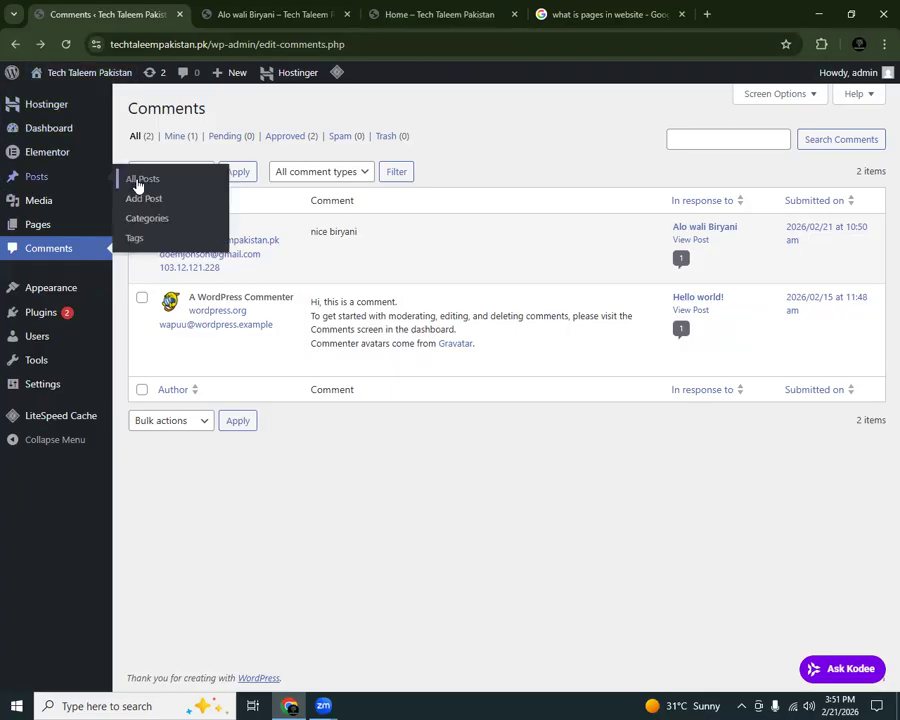
Step: Compare the "nice biryani" comment in the admin Comments list with how it appears under the Alo wali Biryani post
left_click(298, 10)
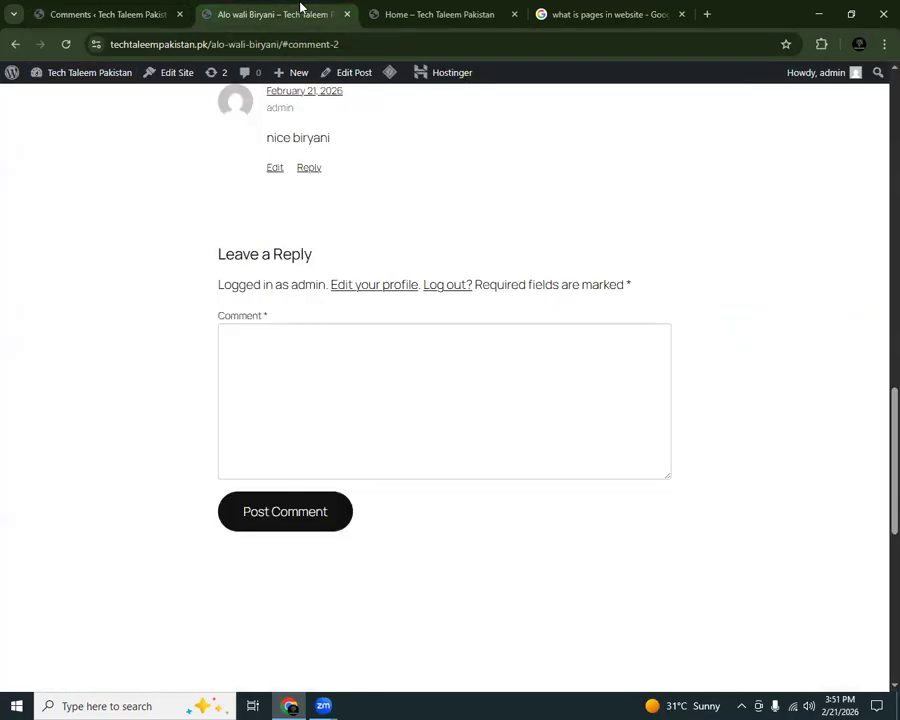
left_click(37, 10)
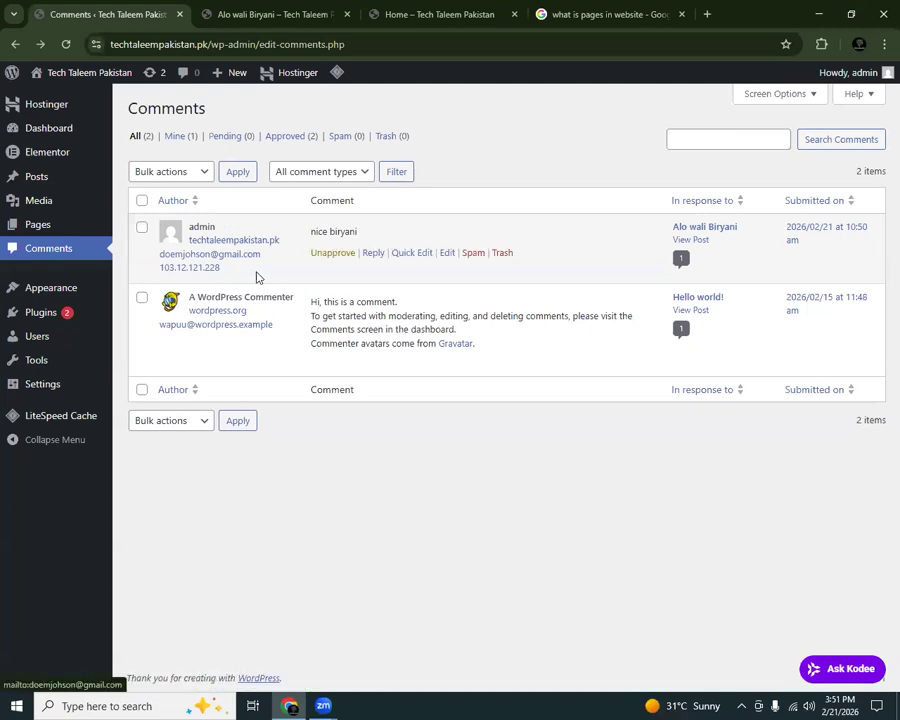
left_click(275, 14)
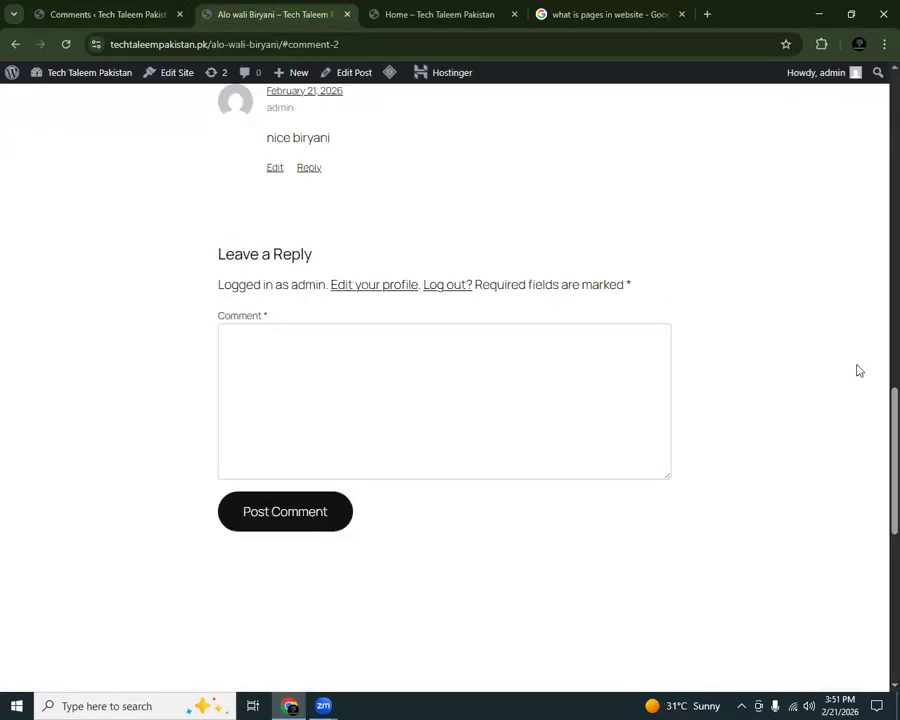
scroll(870, 340, "up", 3)
scroll(880, 359, "down", 1)
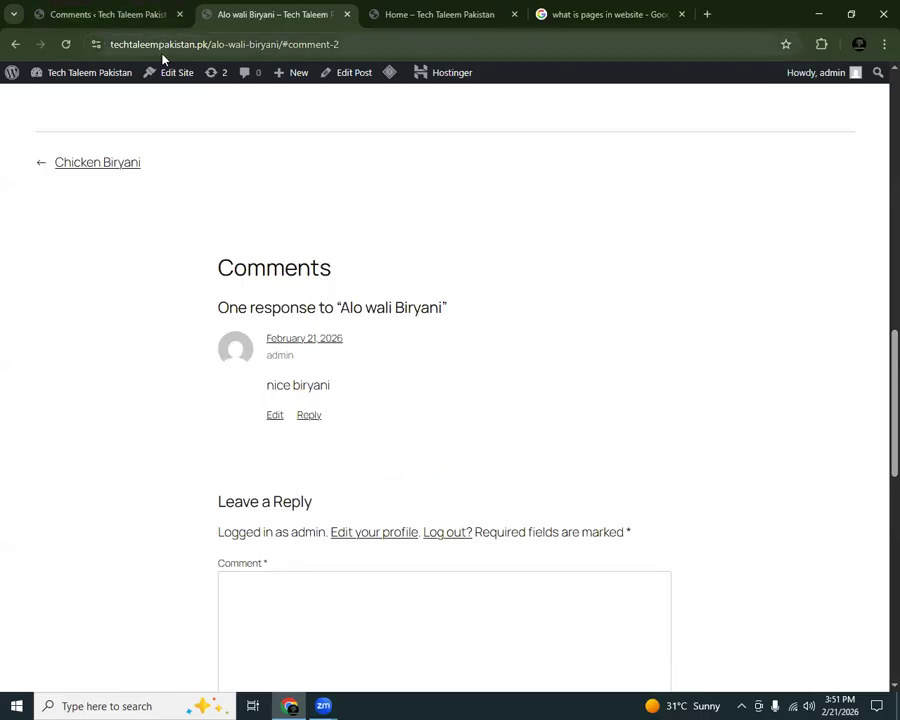
Step: Copy the Alo wali Biryani post's address and load it in a new Incognito window
left_click_drag(272, 44, 108, 44)
key("ctrl+c")
left_click(884, 44)
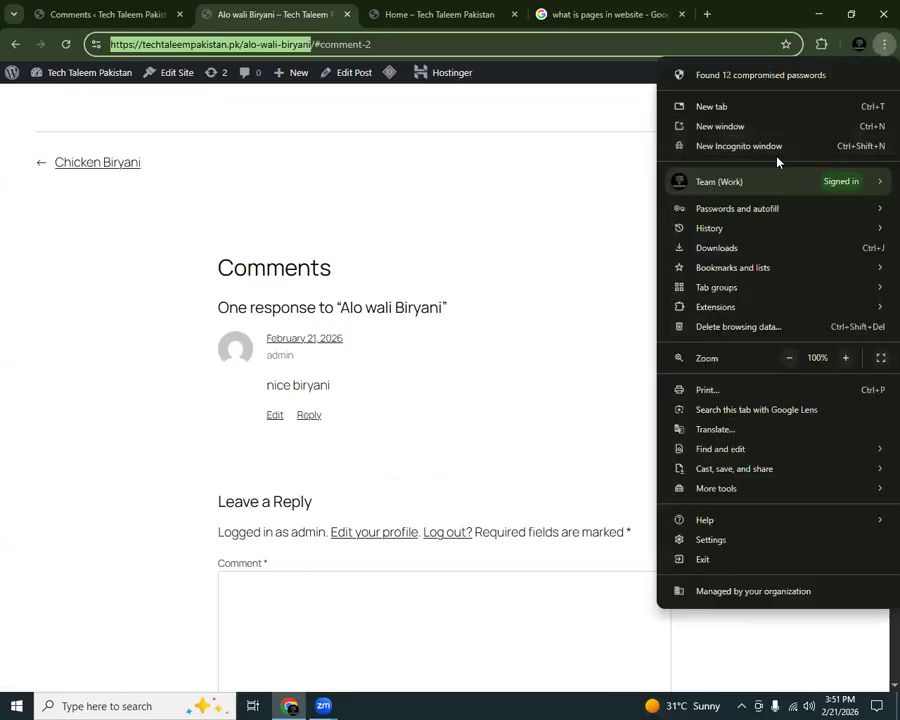
left_click(767, 148)
key("ctrl+v")
key("Return")
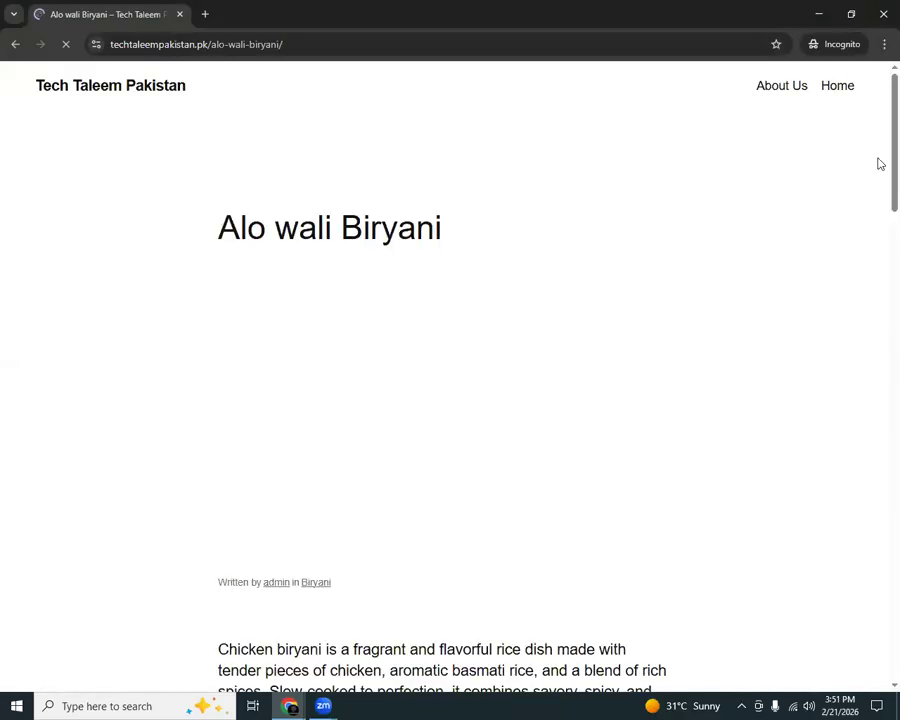
Step: Fill in the post's comment form with the comment "asasas", the commenter's name and e-mail, and the website asas.com
scroll(879, 250, "down", 6)
scroll(878, 320, "down", 6)
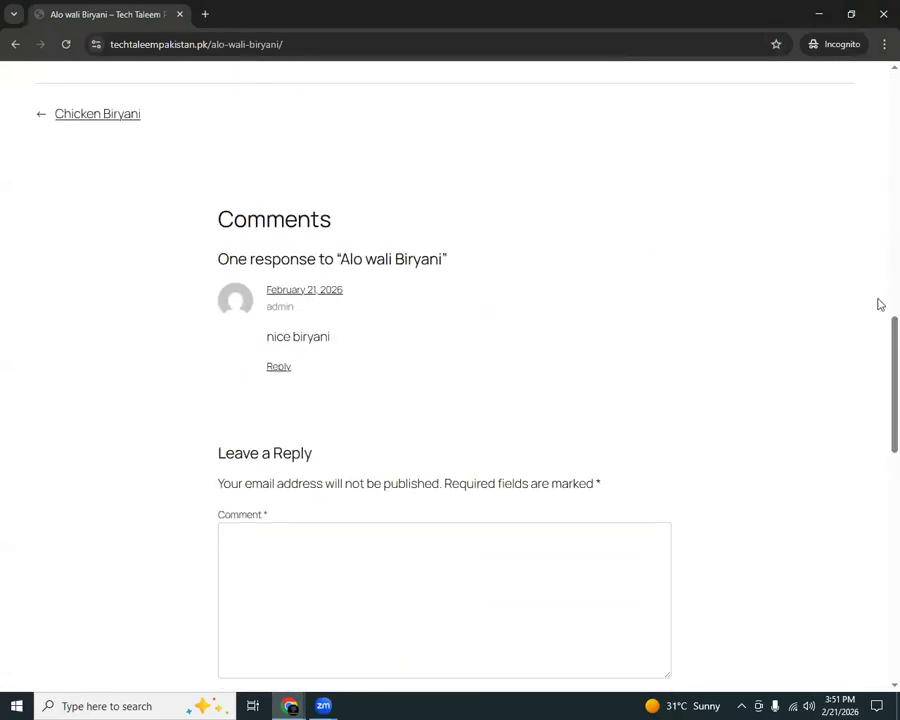
scroll(879, 430, "down", 2)
scroll(879, 444, "down", 1)
left_click(291, 267)
type("asasas")
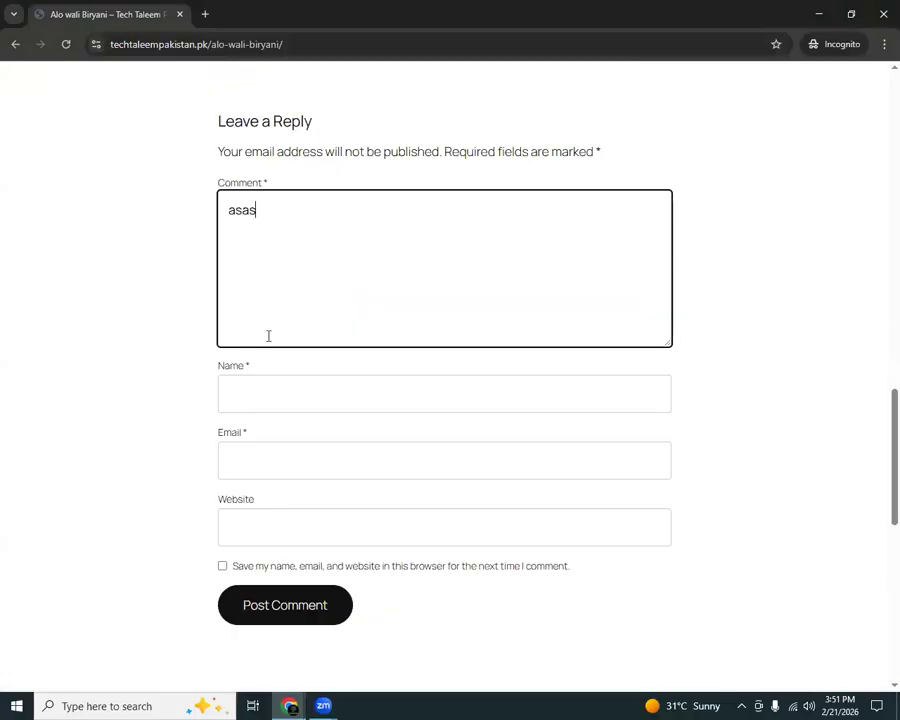
left_click(250, 400)
left_click(321, 472)
left_click(285, 520)
type("asas")
left_click(303, 602)
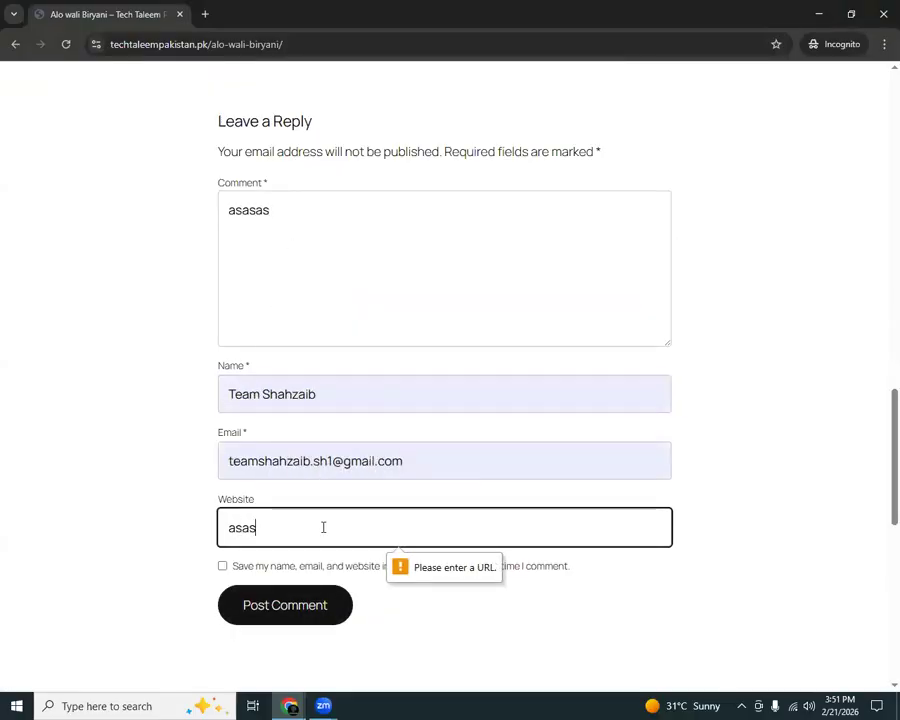
type(".com")
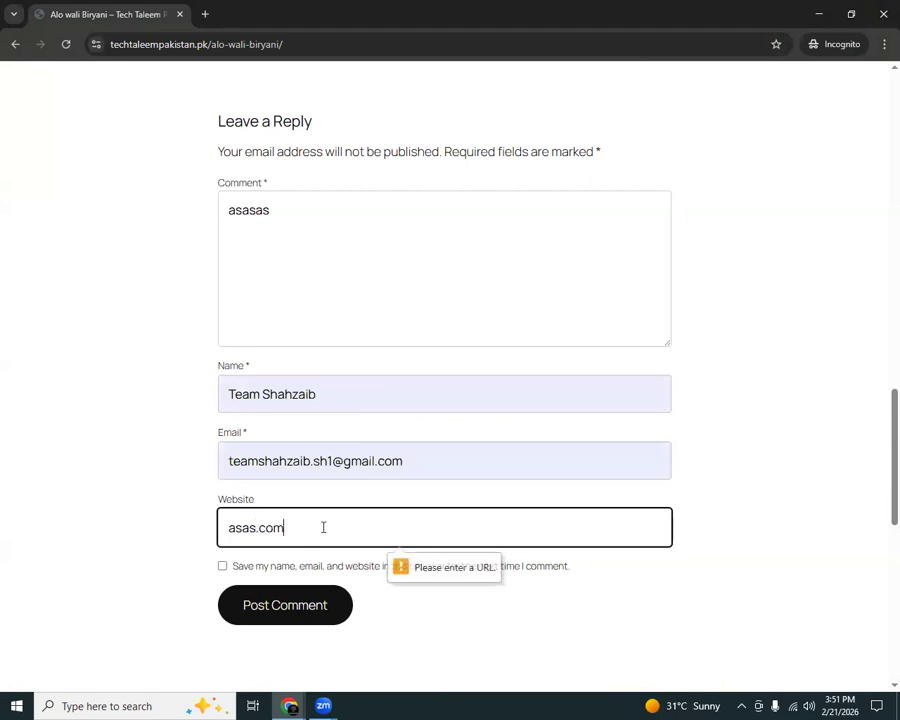
left_click(201, 47)
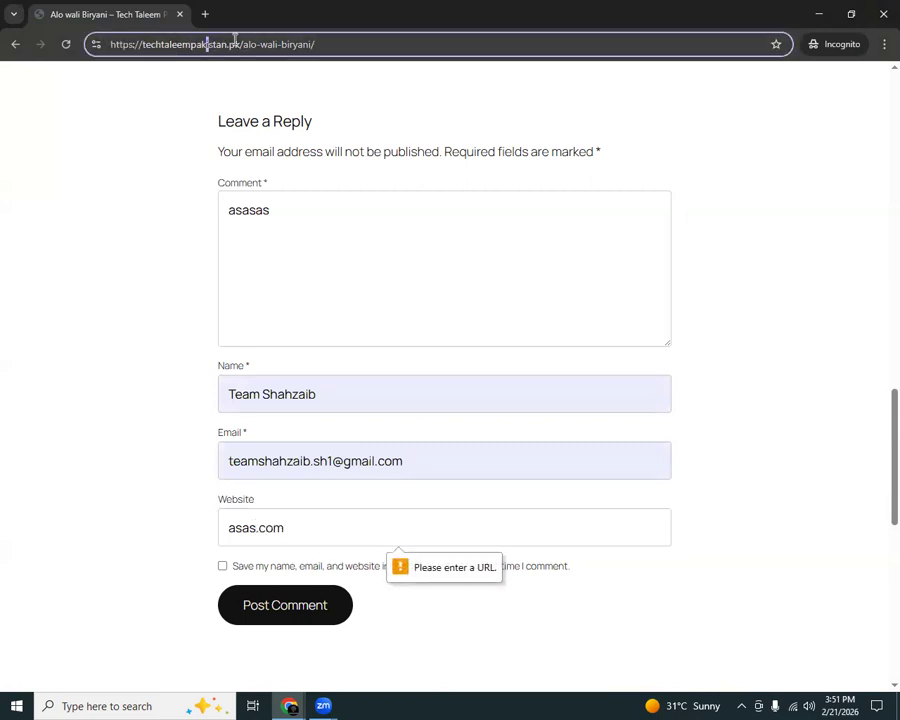
left_click_drag(237, 44, 5, 46)
left_click_drag(236, 43, 58, 46)
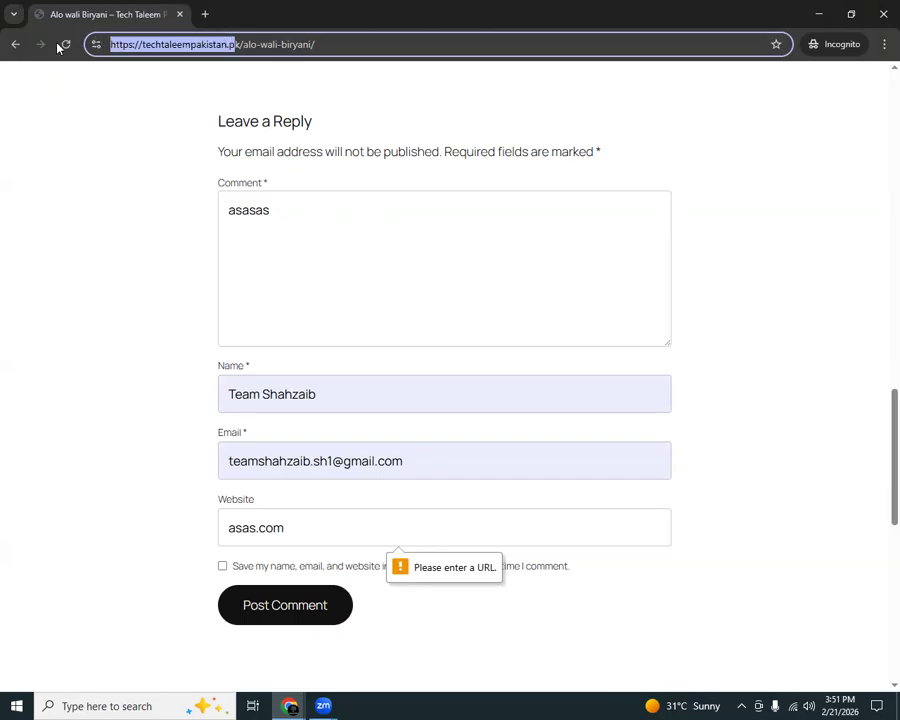
left_click_drag(243, 41, 34, 39)
type("https://techtaleempakistan.pk/")
left_click(275, 590)
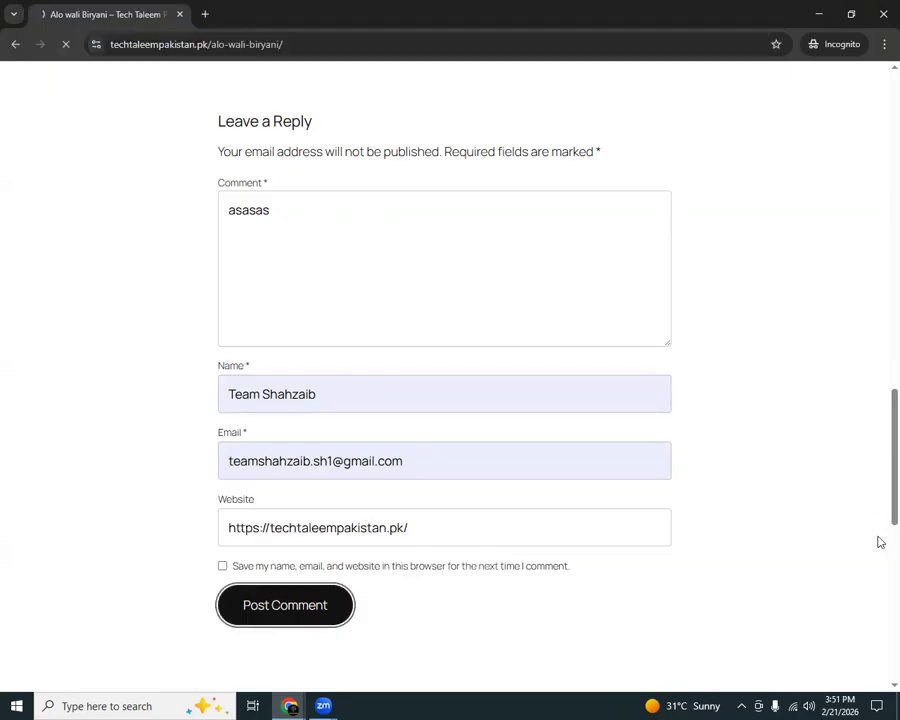
scroll(871, 465, "down", 8)
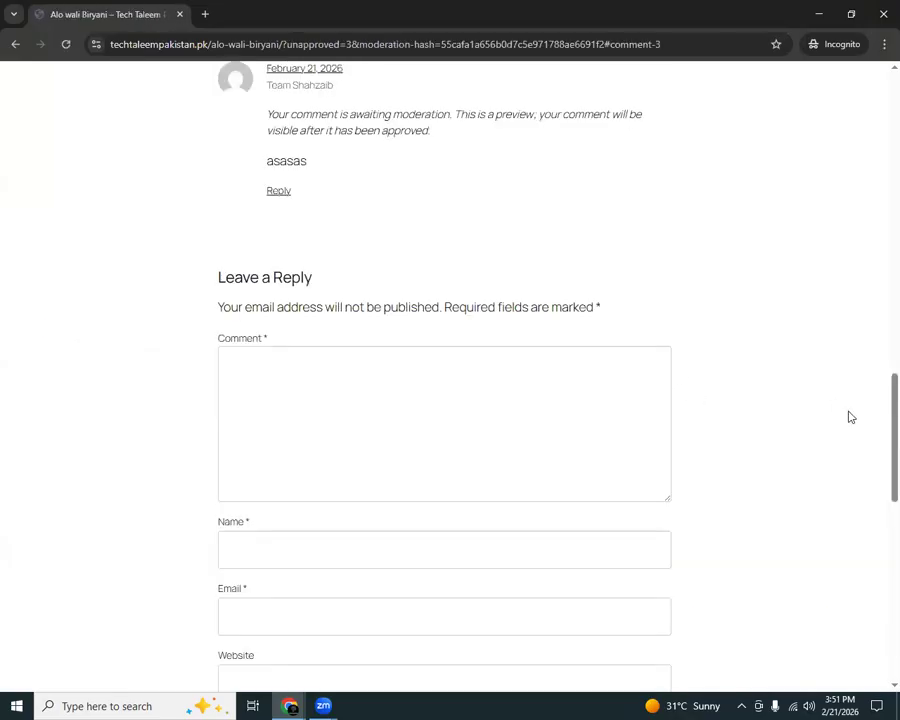
scroll(318, 336, "up", 2)
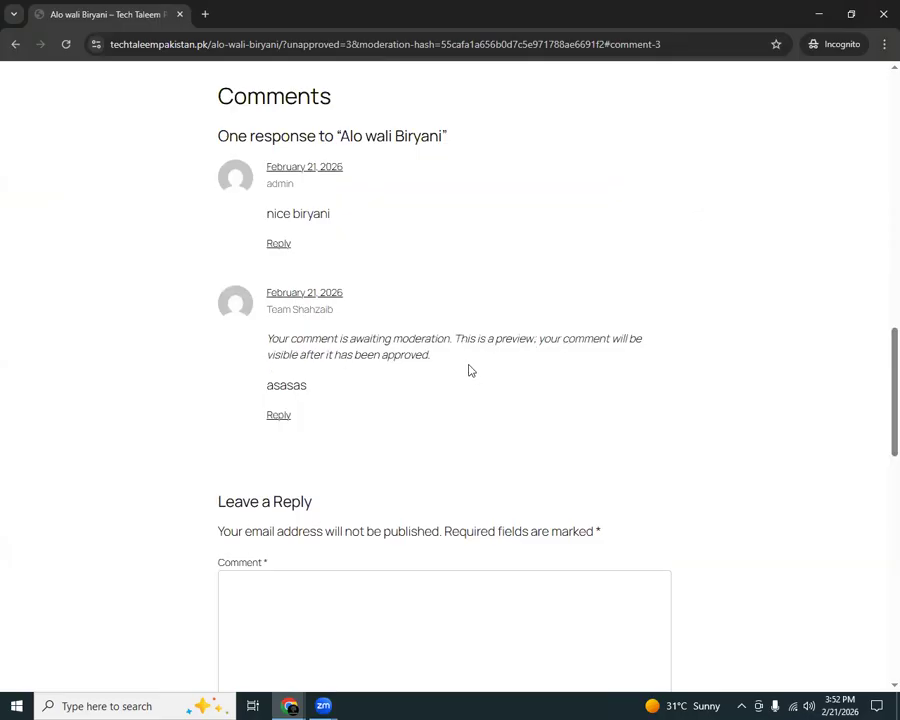
Step: Return to the admin window's Comments list and approve the "asasas" comment
left_click(290, 706)
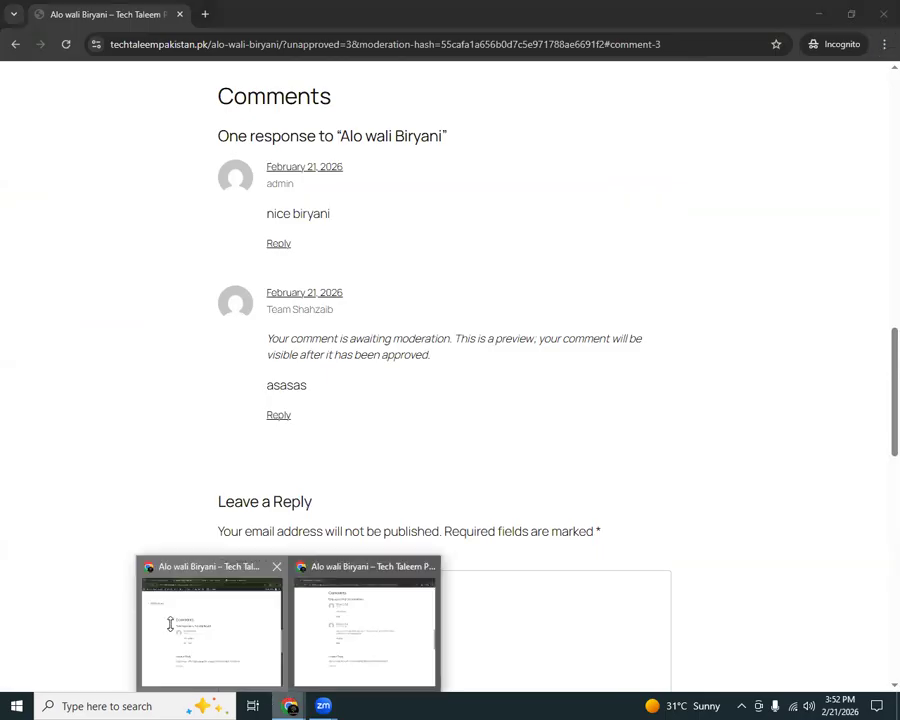
left_click(170, 625)
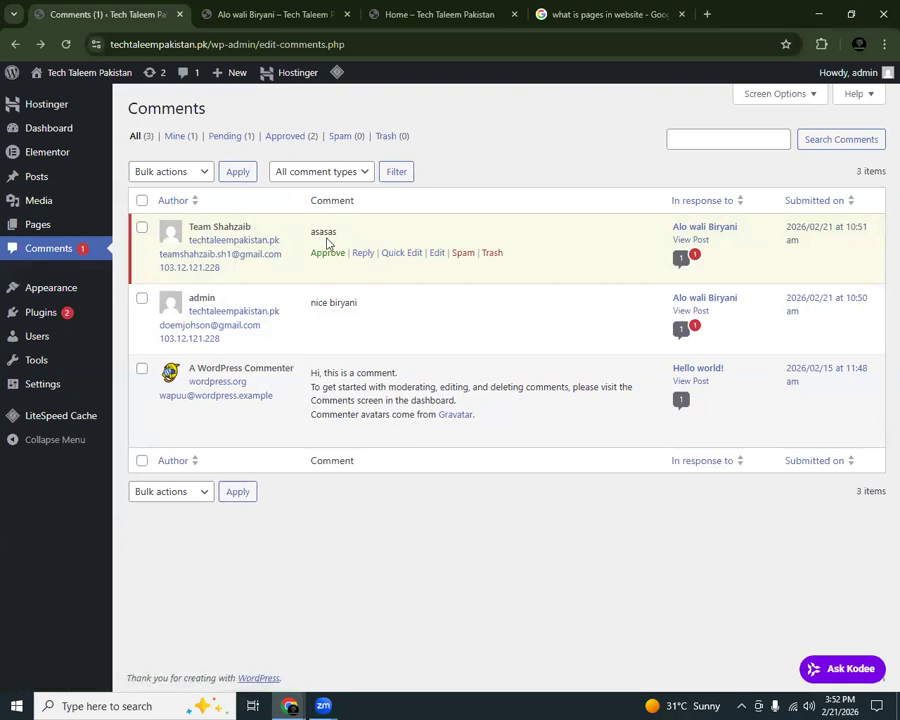
left_click(322, 254)
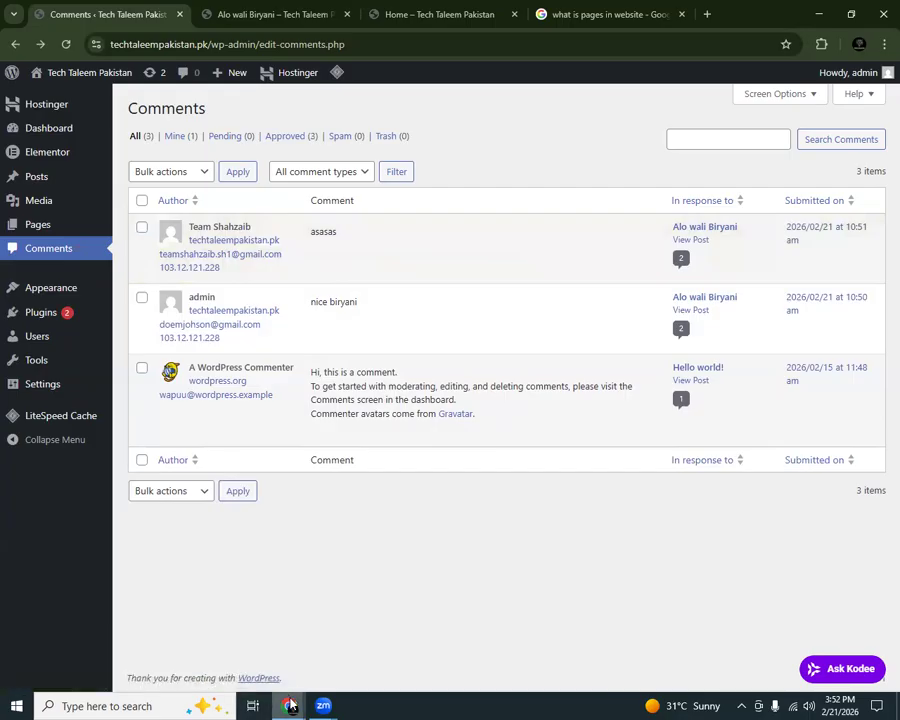
Step: Reload the Alo wali Biryani post in the Incognito window, check the "asasas" comment and return to the admin Comments list
key("alt+Tab")
left_click(68, 45)
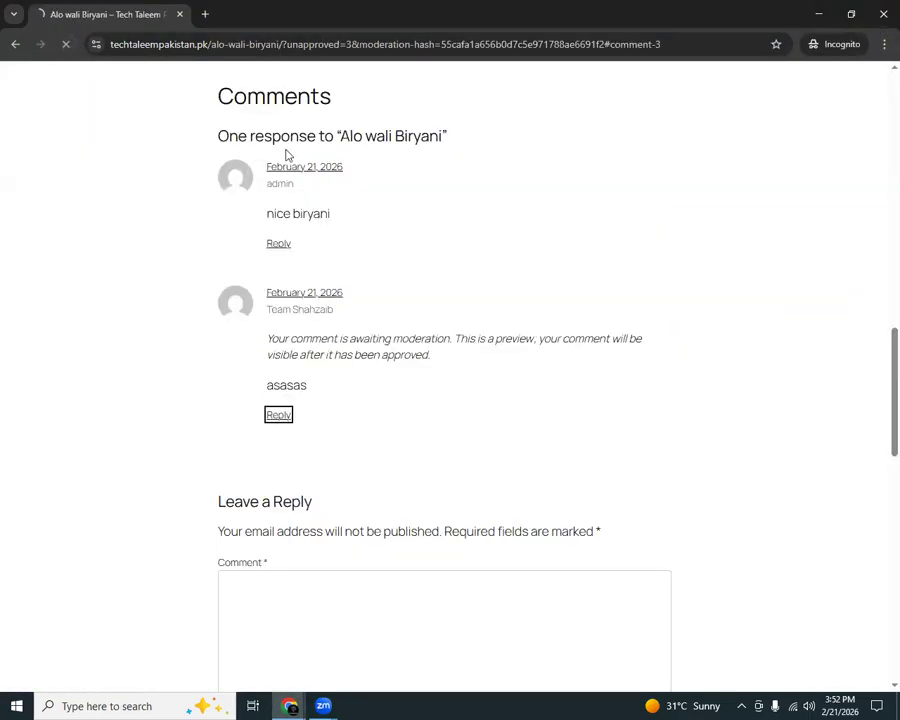
double_click(293, 339)
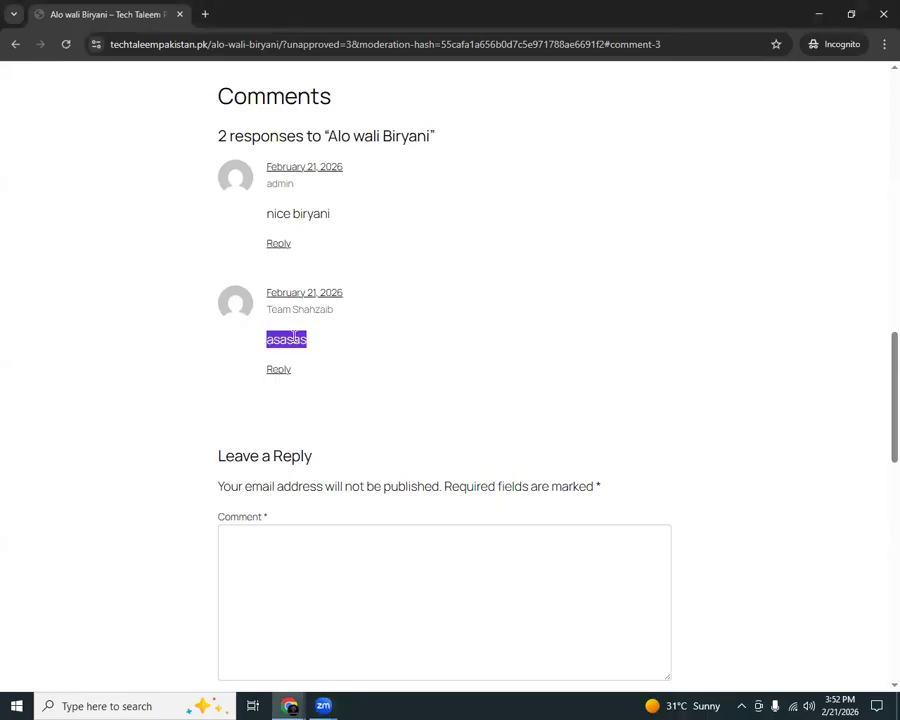
key("alt+Tab")
mouse_move(360, 218)
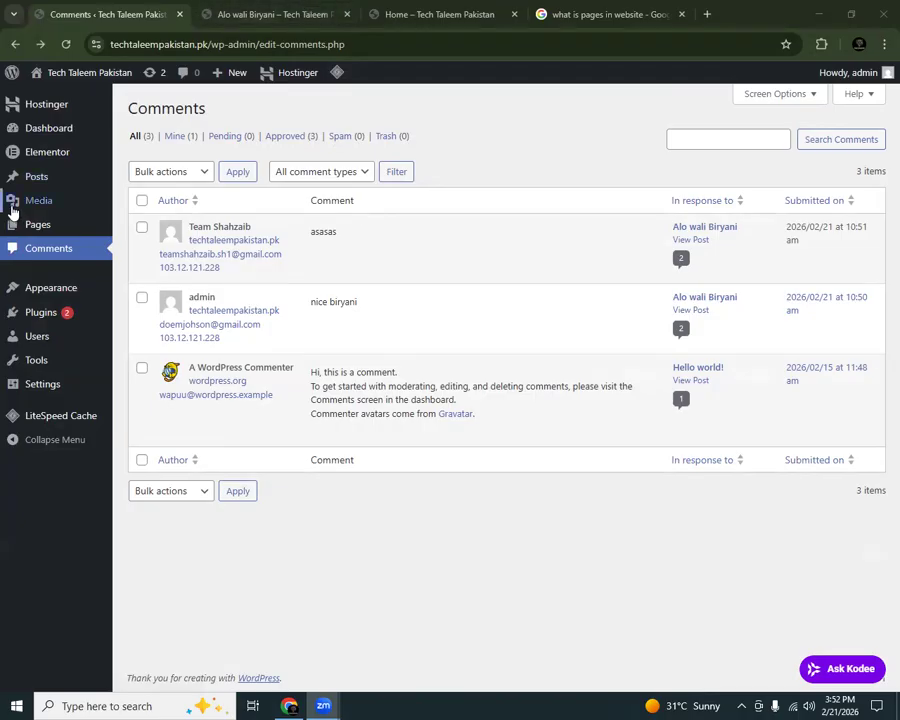
Step: Close the website's Home page tab and go back to the admin Comments list
mouse_move(26, 188)
left_click(353, 8)
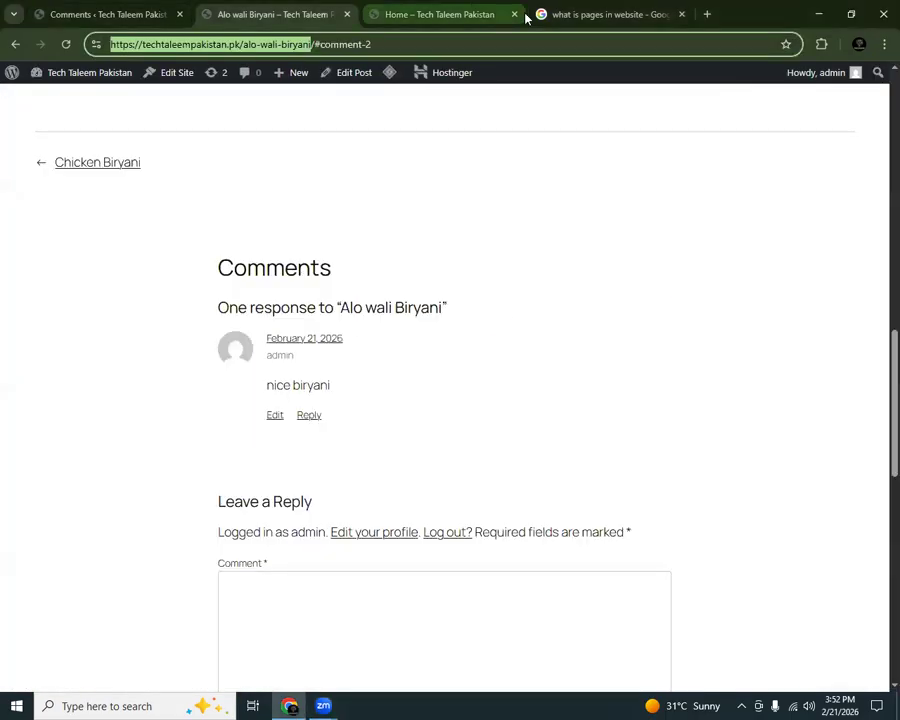
left_click(512, 14)
left_click(140, 8)
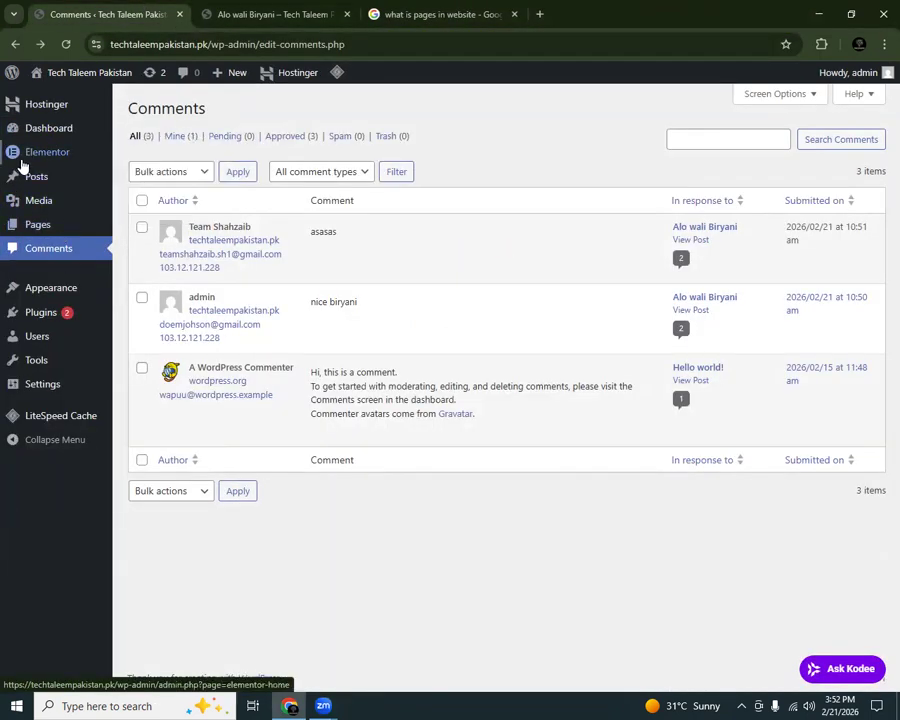
Step: View the Chicken Biryani post from the list of all posts and post the comment "hgjkhggh" on it
mouse_move(40, 176)
left_click(175, 178)
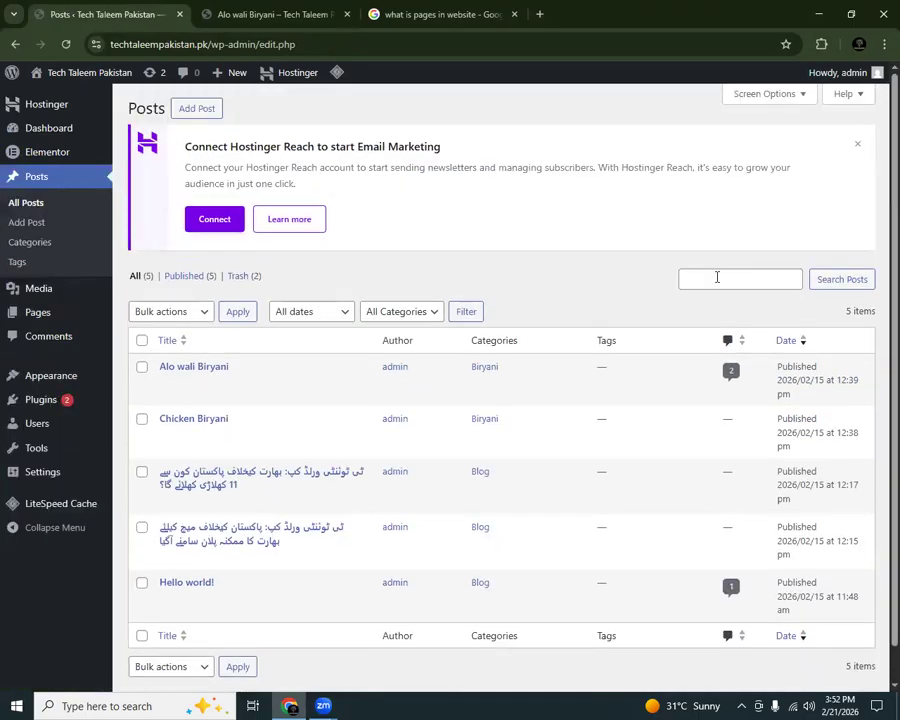
left_click(266, 436)
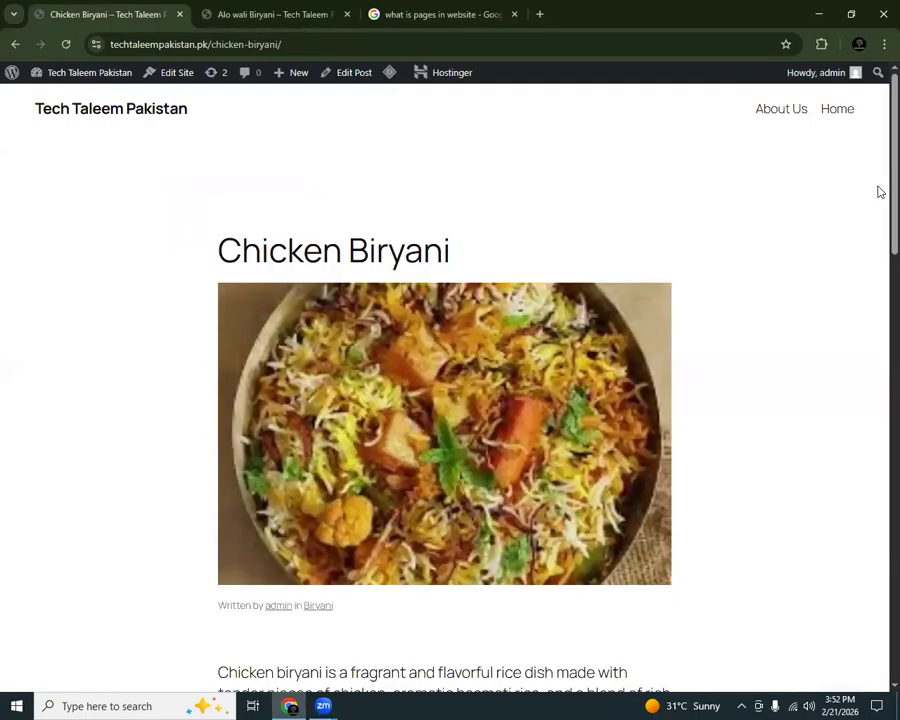
scroll(874, 300, "down", 9)
left_click(458, 336)
type("hgjkhggh")
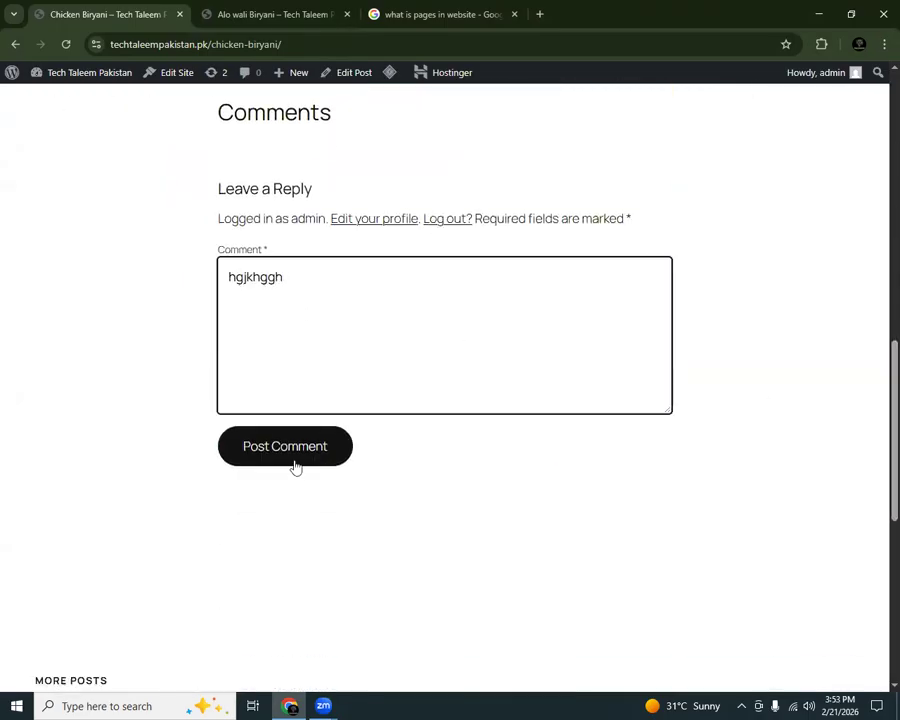
left_click(291, 459)
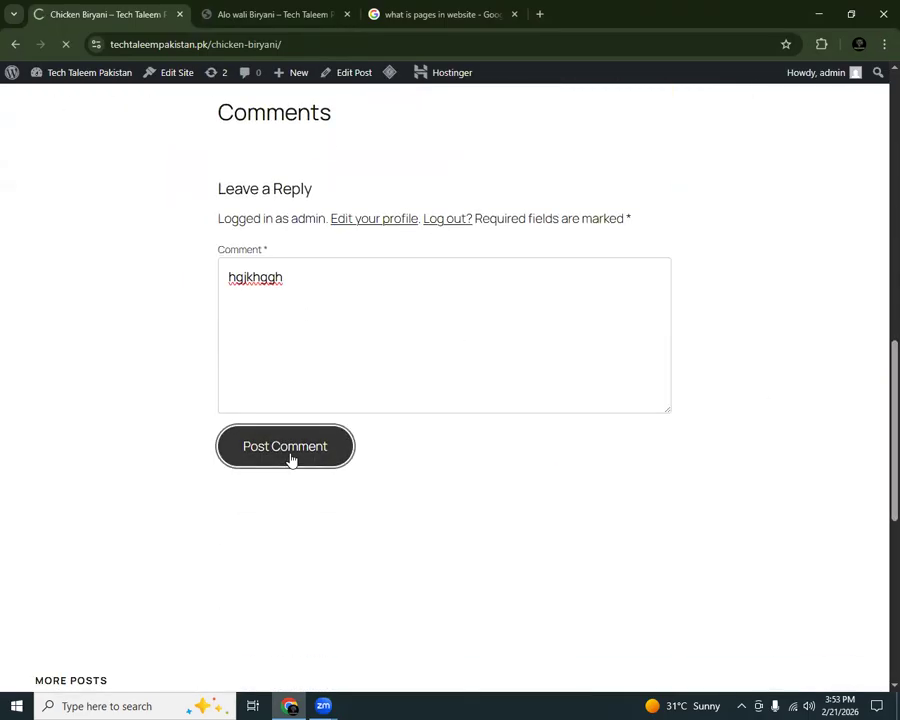
Step: Open the admin Comments list in the Alo wali Biryani tab and examine the "hgjkhggh" comment and its moderation options
left_click(315, 8)
left_click(7, 86)
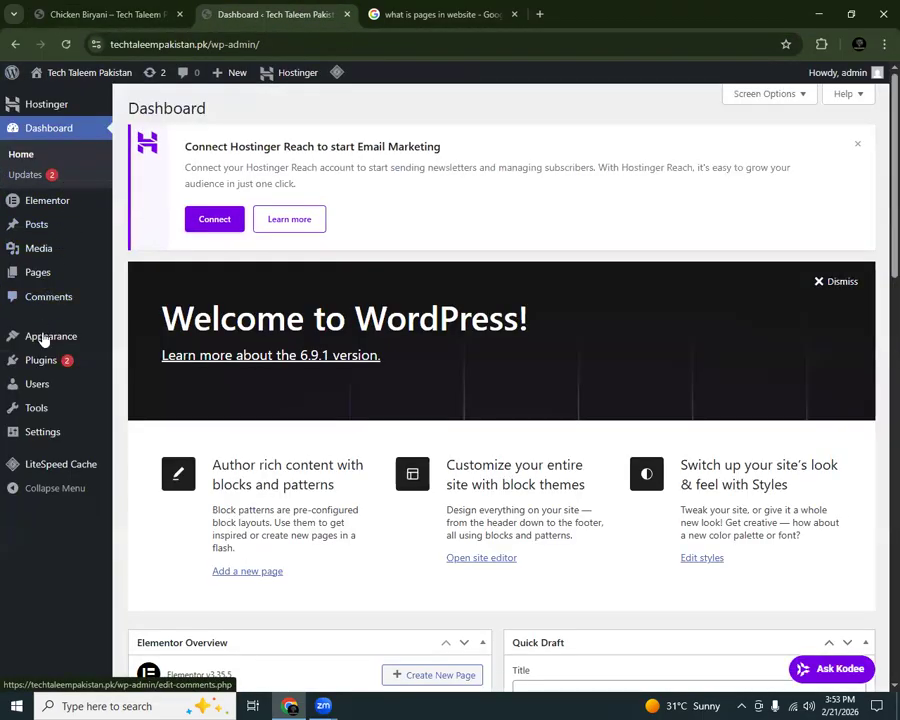
left_click(41, 297)
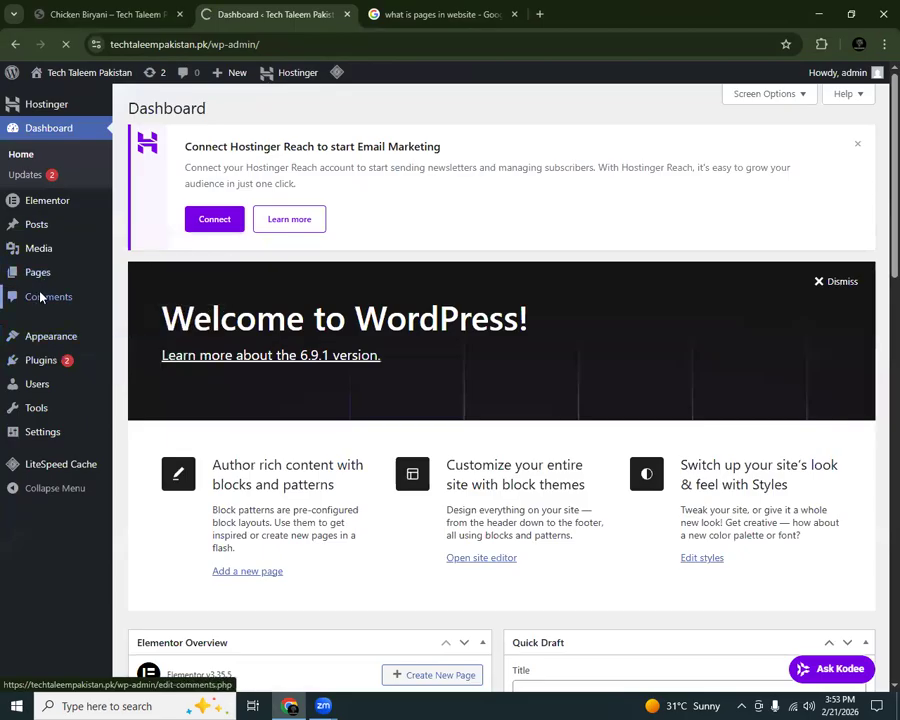
double_click(326, 233)
left_click(251, 388)
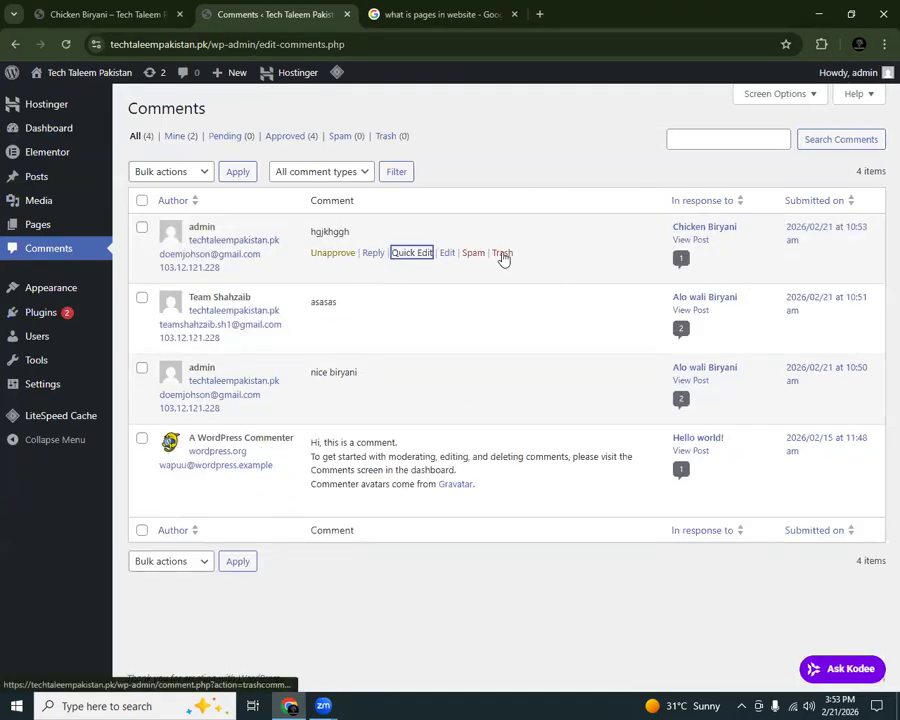
Step: Reload the Chicken Biryani post and review its comments section and the post content
left_click(150, 14)
left_click(66, 44)
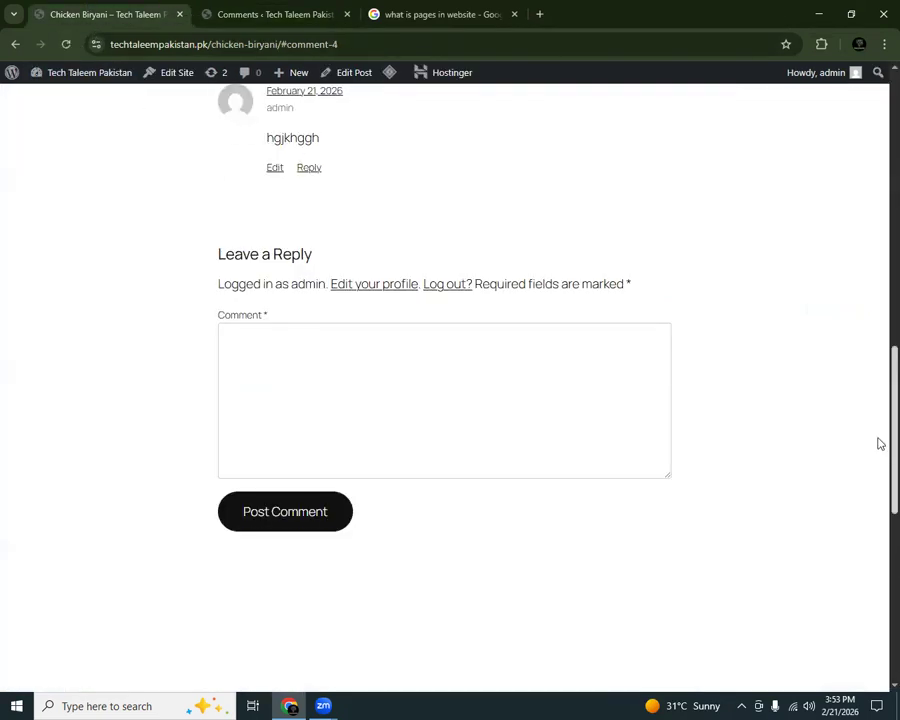
scroll(876, 425, "up", 2)
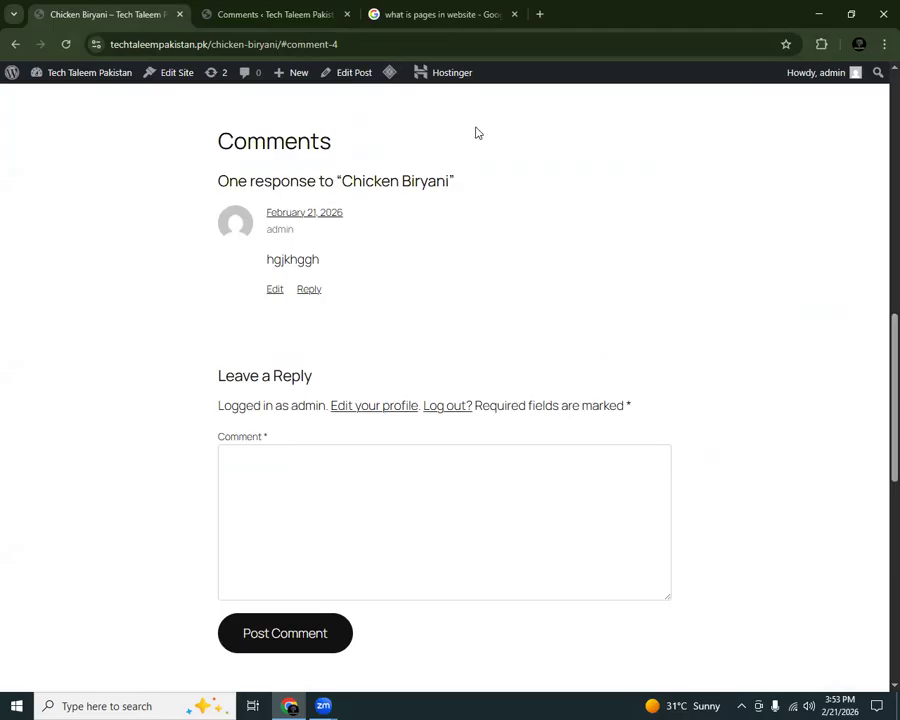
scroll(876, 222, "up", 10)
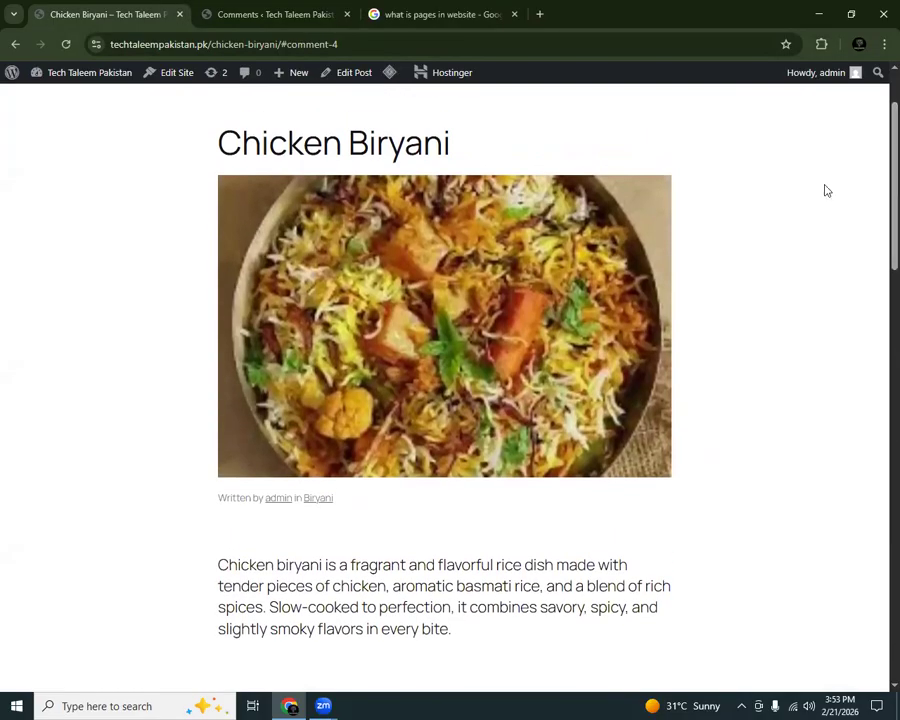
Step: Close the Comments and Google search tabs, and open the Chicken Biryani post in the editor to view its post settings
left_click(346, 16)
left_click(346, 16)
left_click(324, 80)
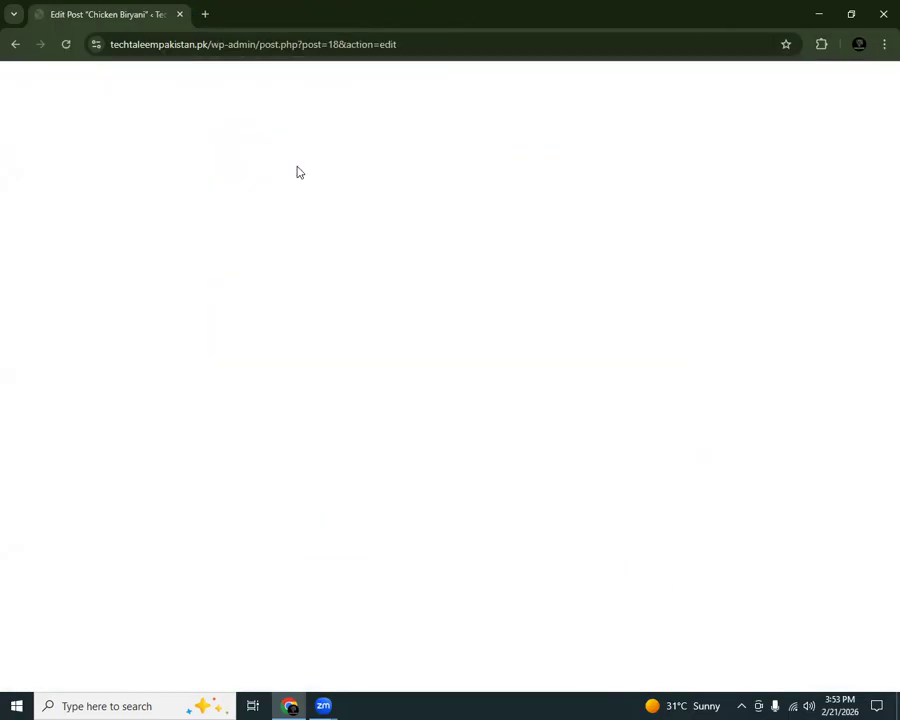
scroll(874, 200, "down", 1)
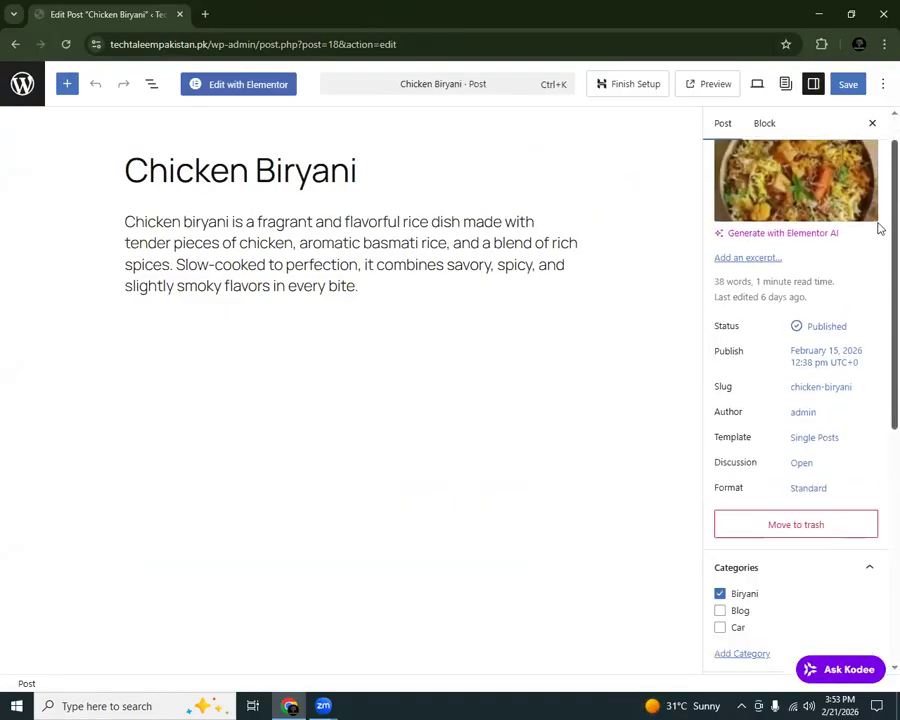
Step: Move the LiteSpeed box out of the settings sidebar to below the post content, and review the Chicken Biryani post's settings
scroll(876, 190, "down", 3)
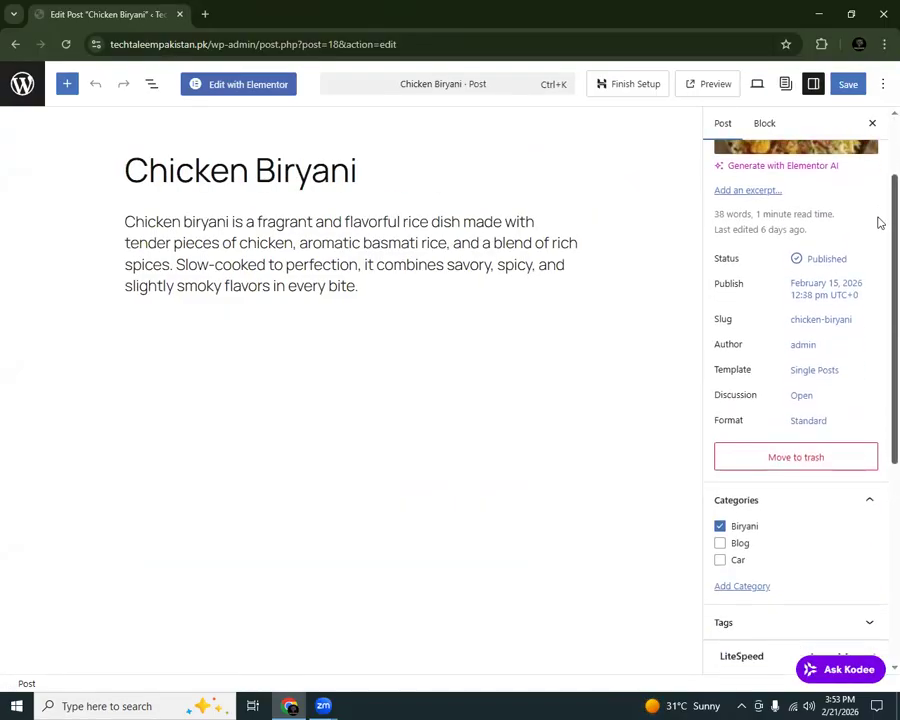
scroll(878, 260, "down", 5)
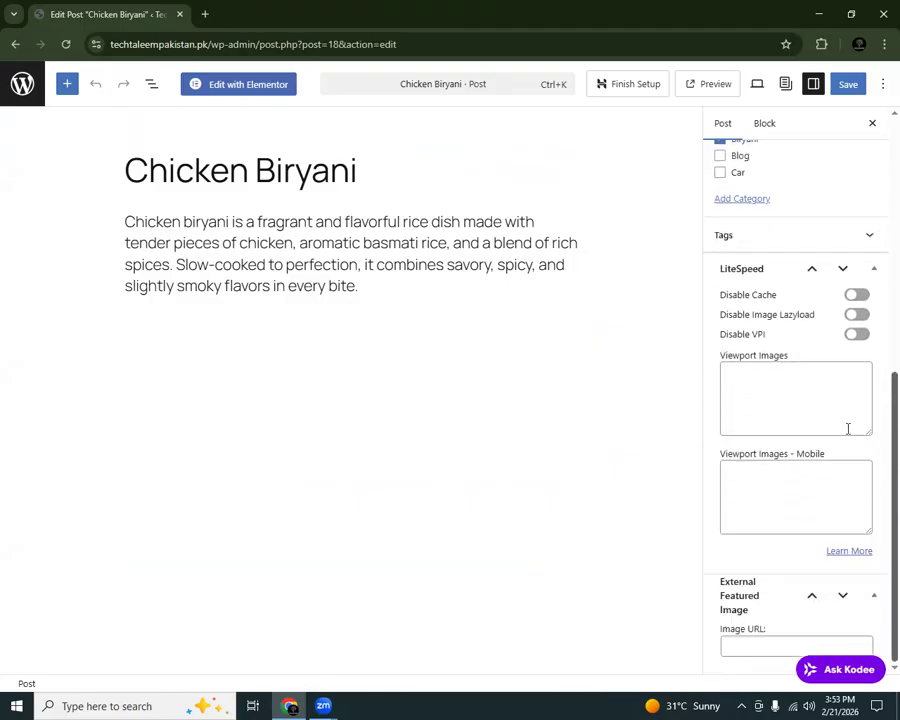
left_click(817, 276)
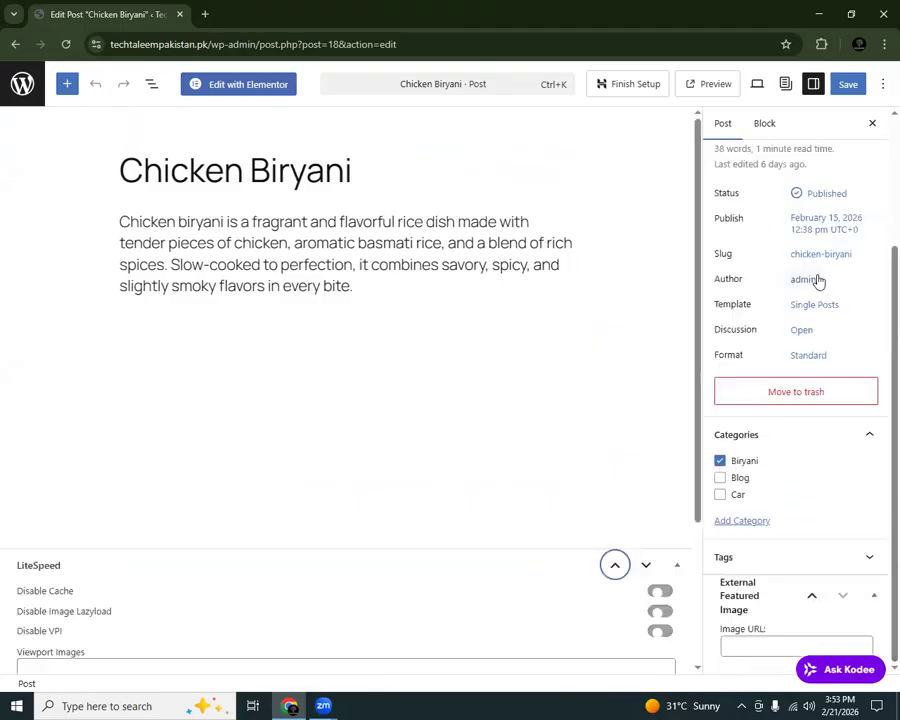
scroll(876, 440, "up", 1)
scroll(880, 414, "up", 1)
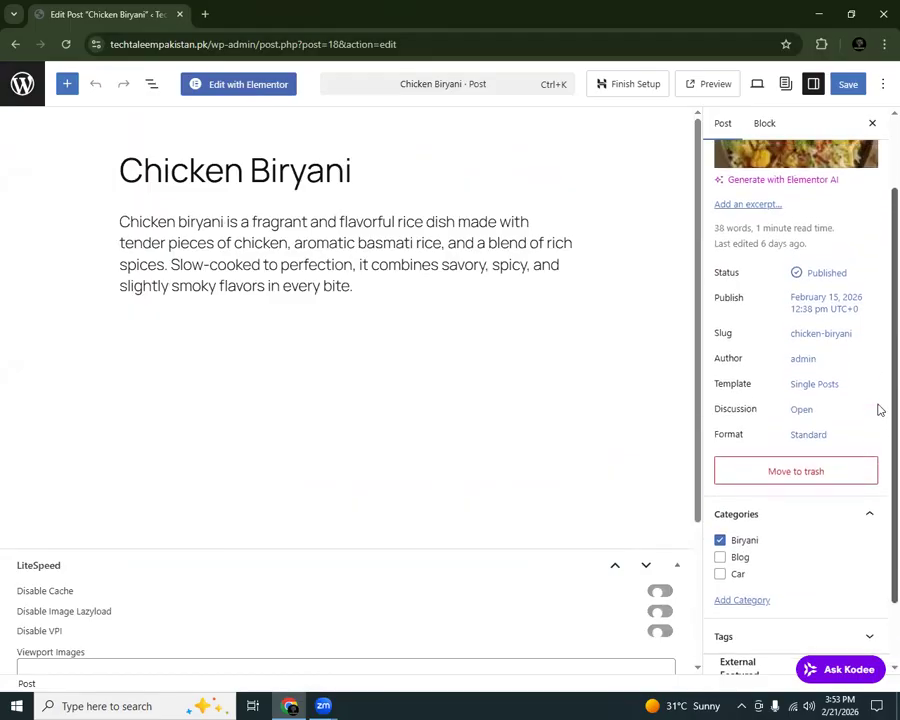
scroll(879, 407, "up", 1)
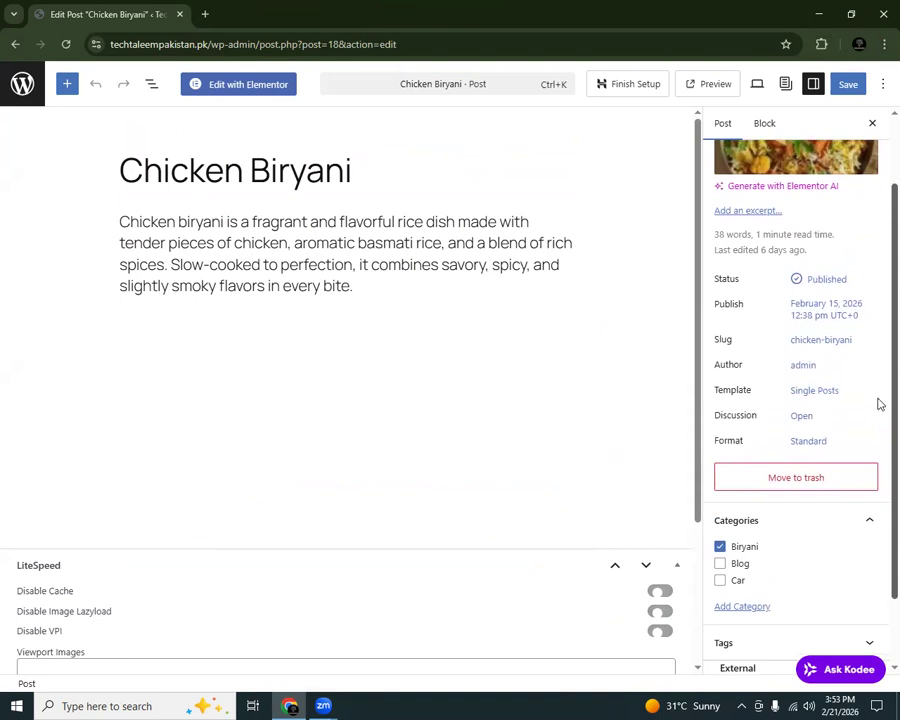
scroll(879, 404, "up", 2)
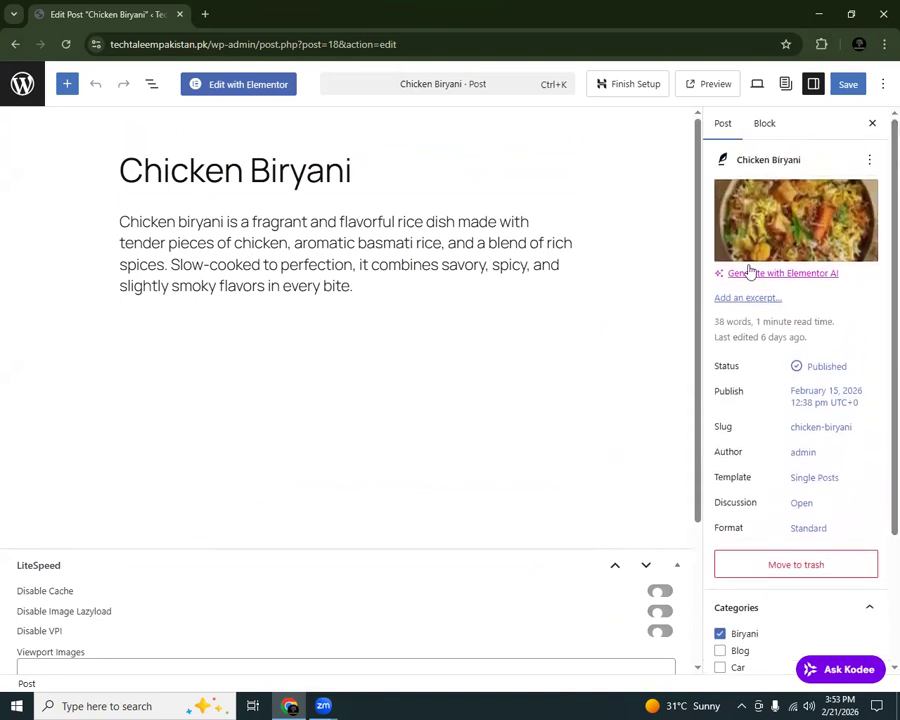
Step: Set the Chicken Biryani post's Discussion option to Closed and save the post
left_click(765, 126)
left_click(737, 124)
scroll(876, 206, "down", 3)
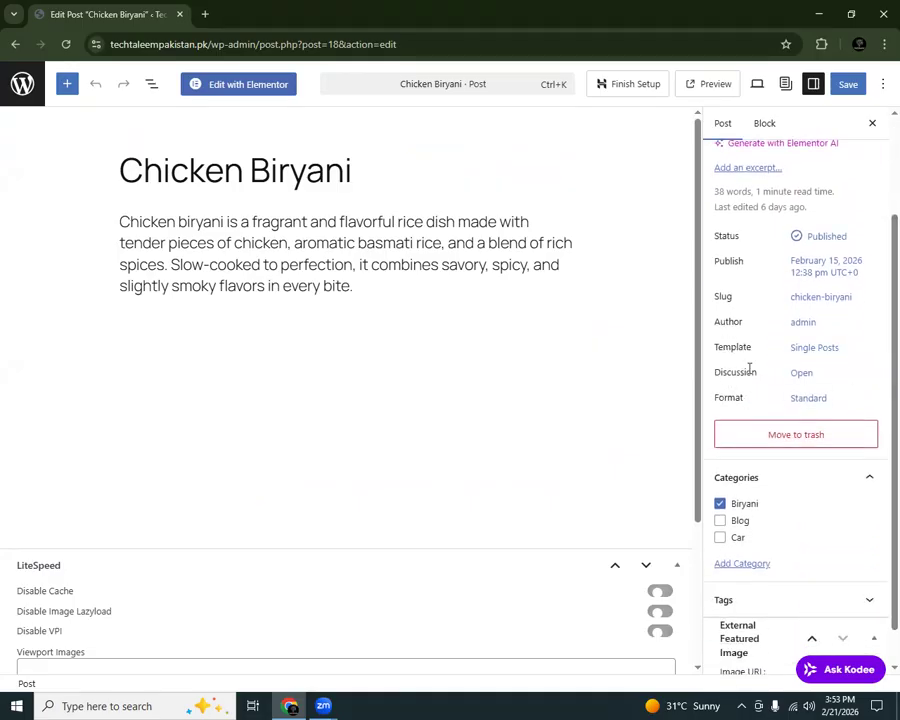
left_click(797, 372)
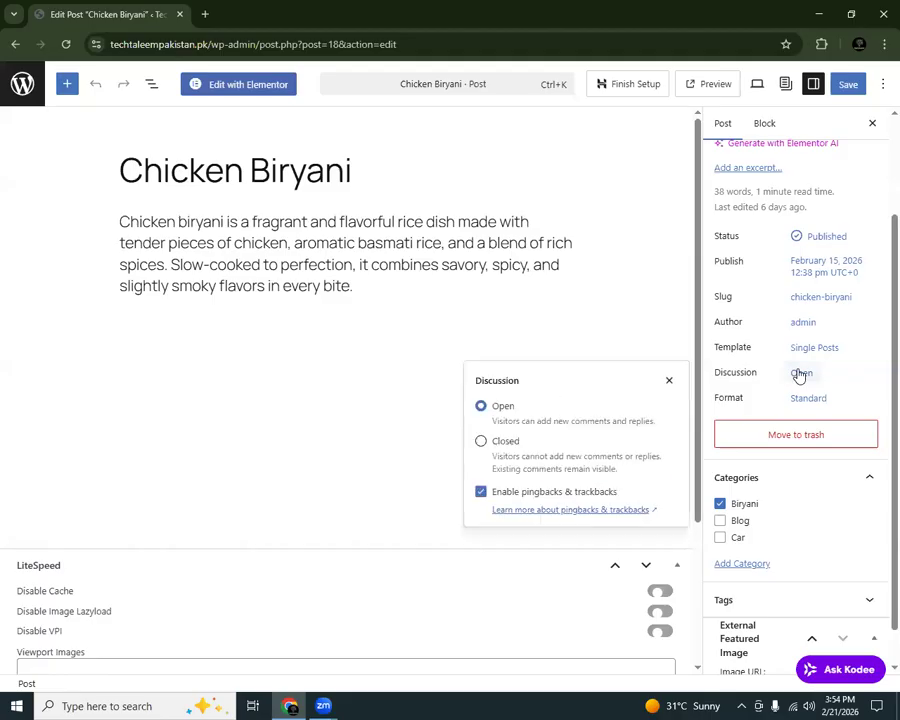
left_click(484, 442)
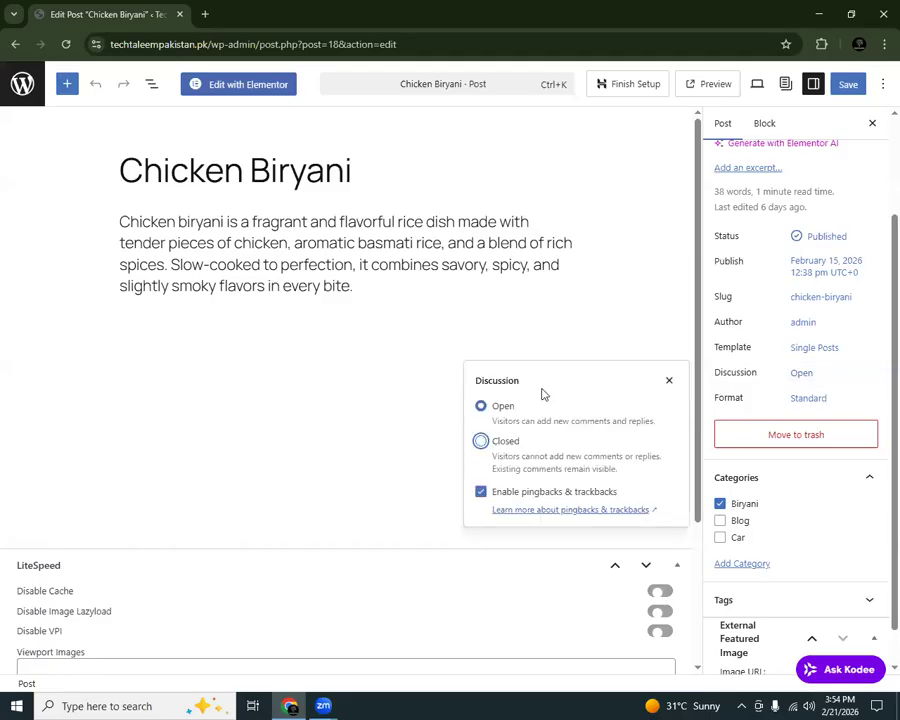
left_click(850, 84)
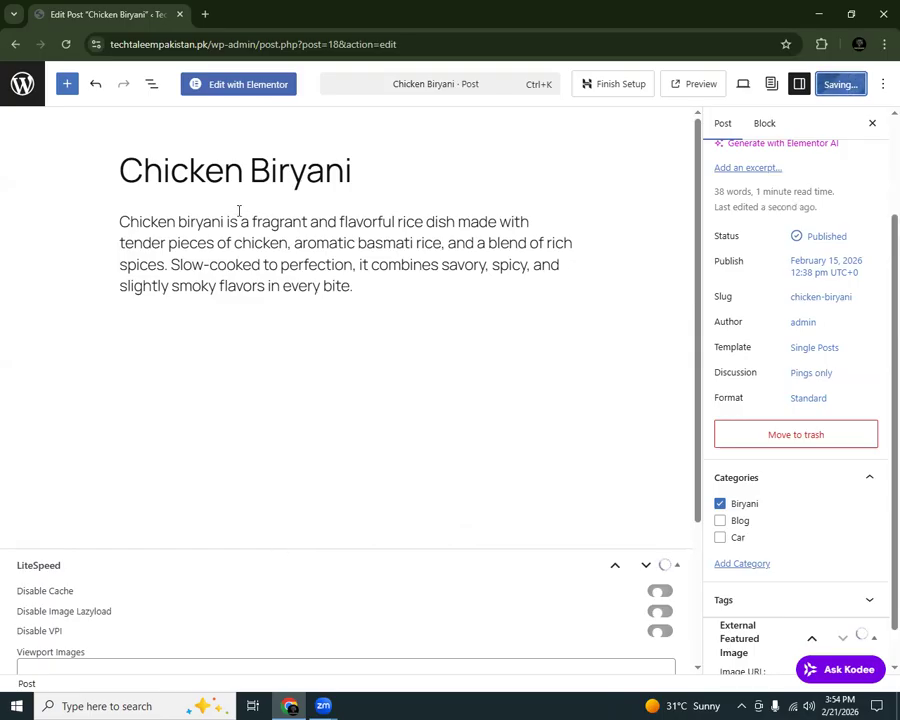
Step: View the published Chicken Biryani post on the site, then reopen it in the editor to check its post settings
left_click(113, 663)
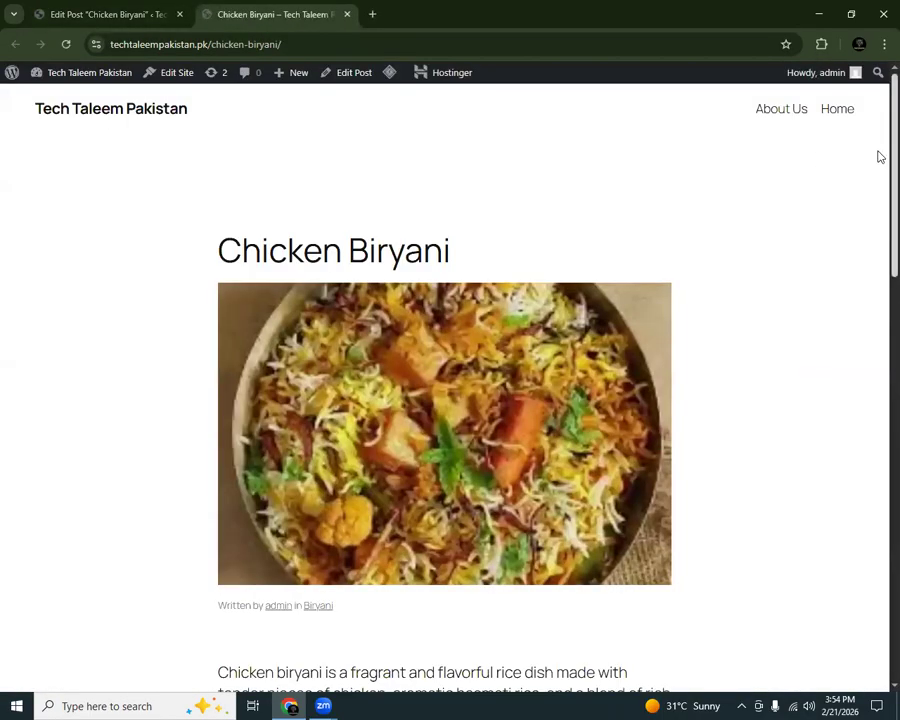
left_click_drag(876, 155, 590, 281)
left_click(340, 70)
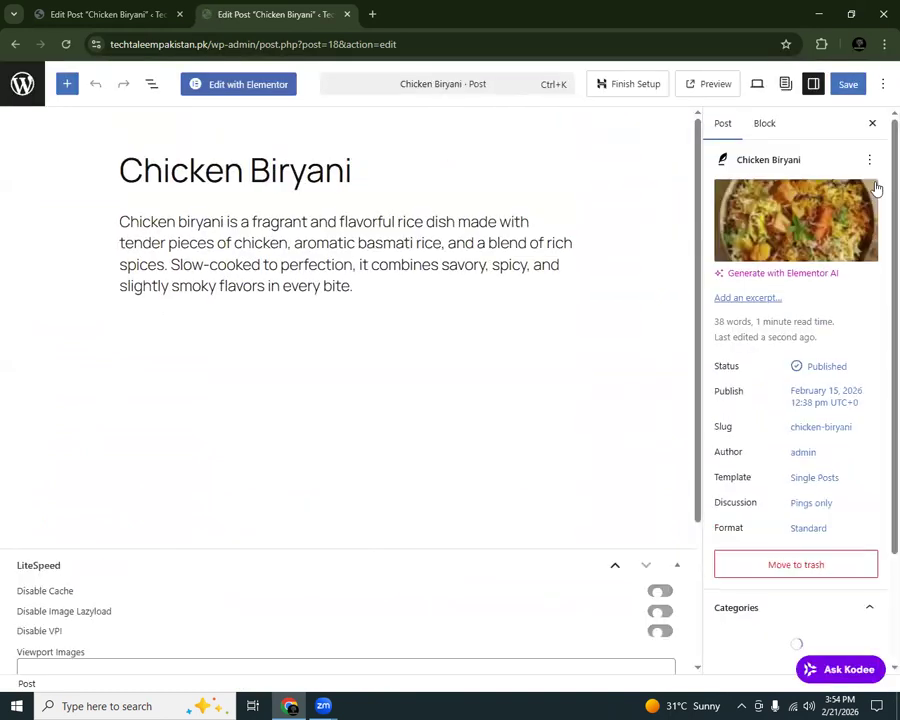
scroll(874, 230, "down", 1)
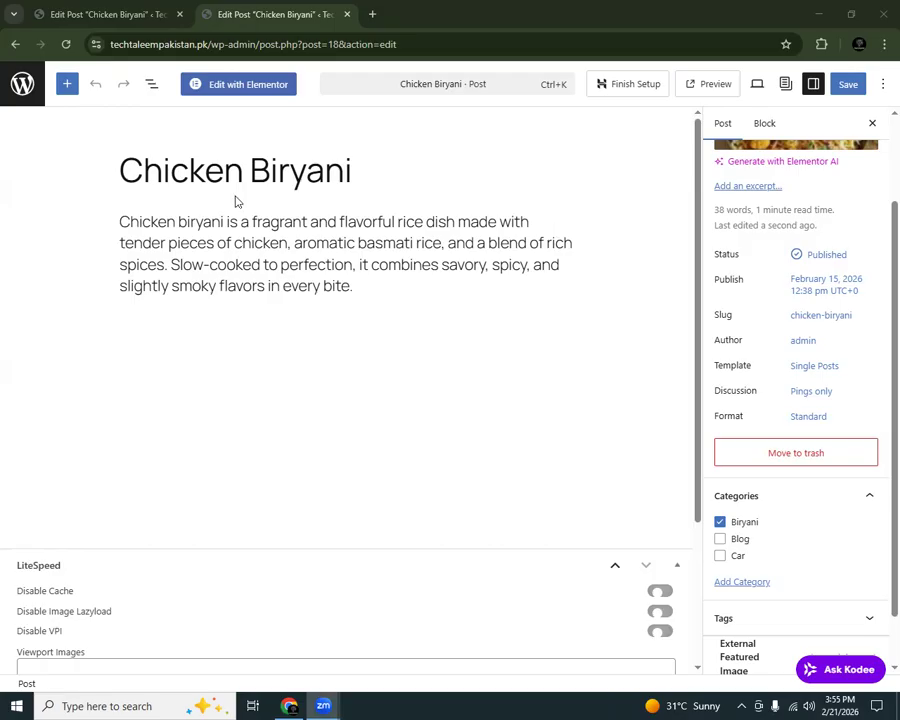
Step: Leave the editor for the posts list, view the site's front page, and return to the admin dashboard
left_click(22, 84)
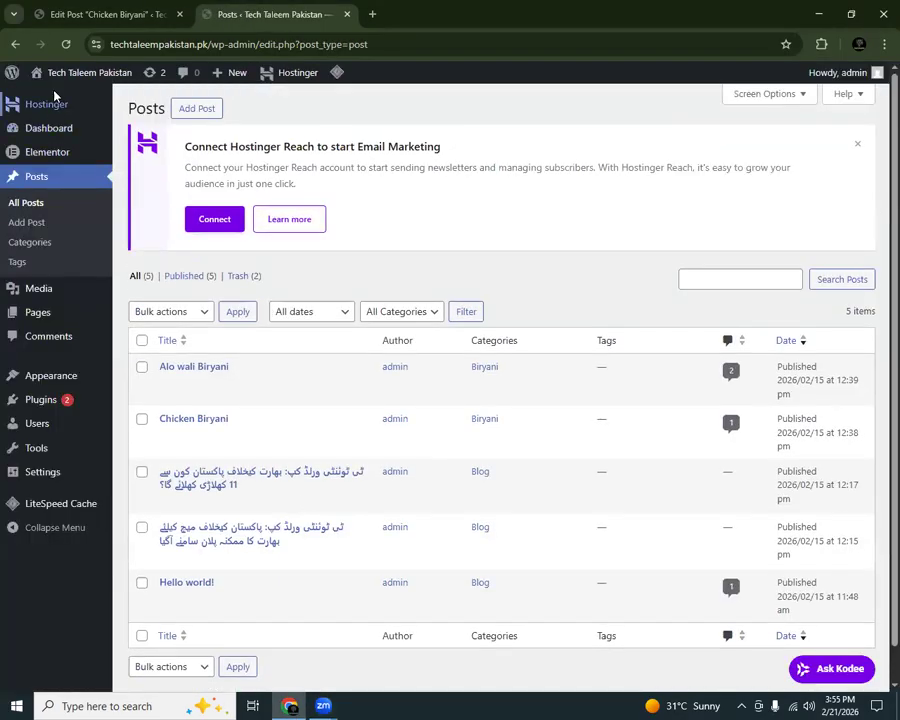
mouse_move(64, 74)
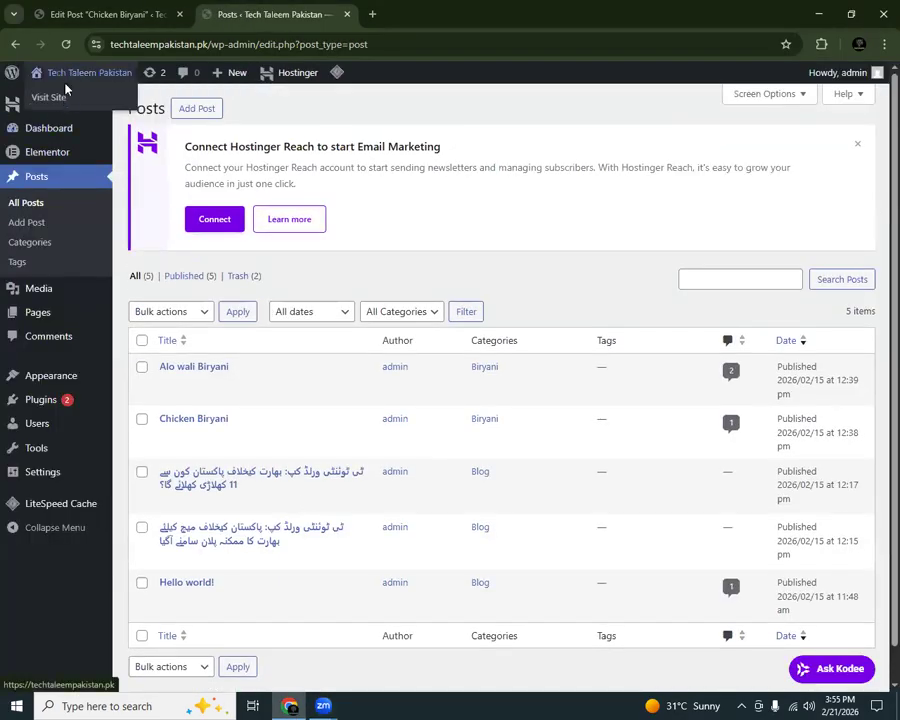
left_click(72, 100)
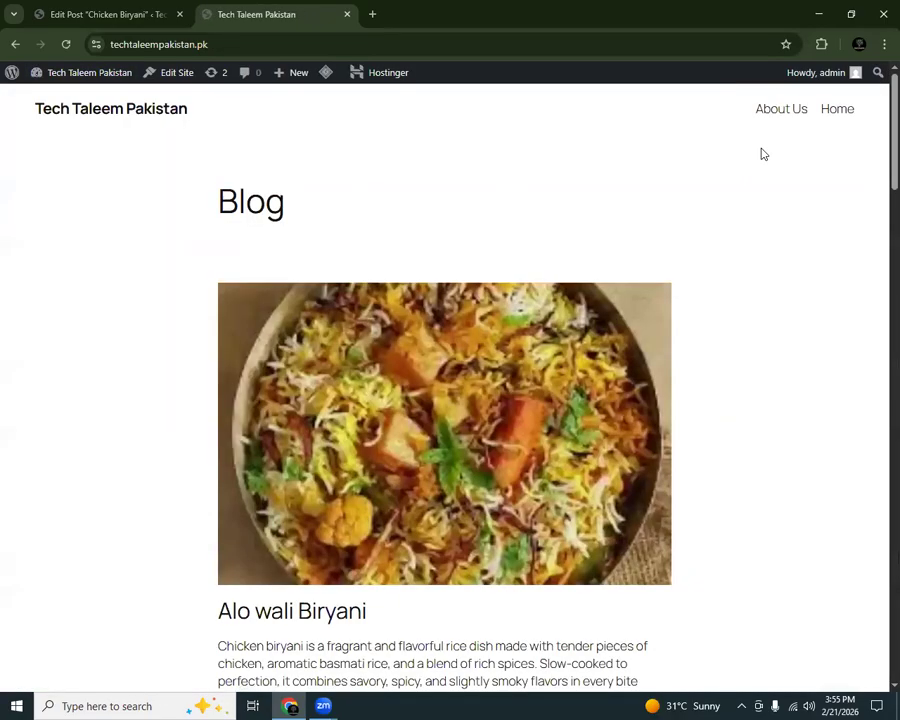
left_click(15, 44)
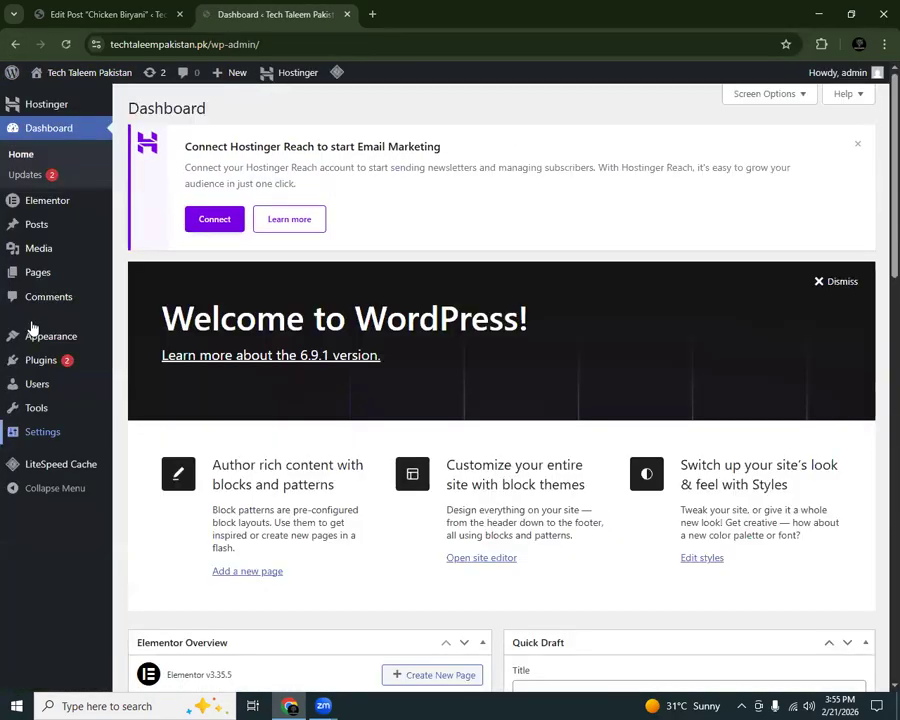
mouse_move(42, 364)
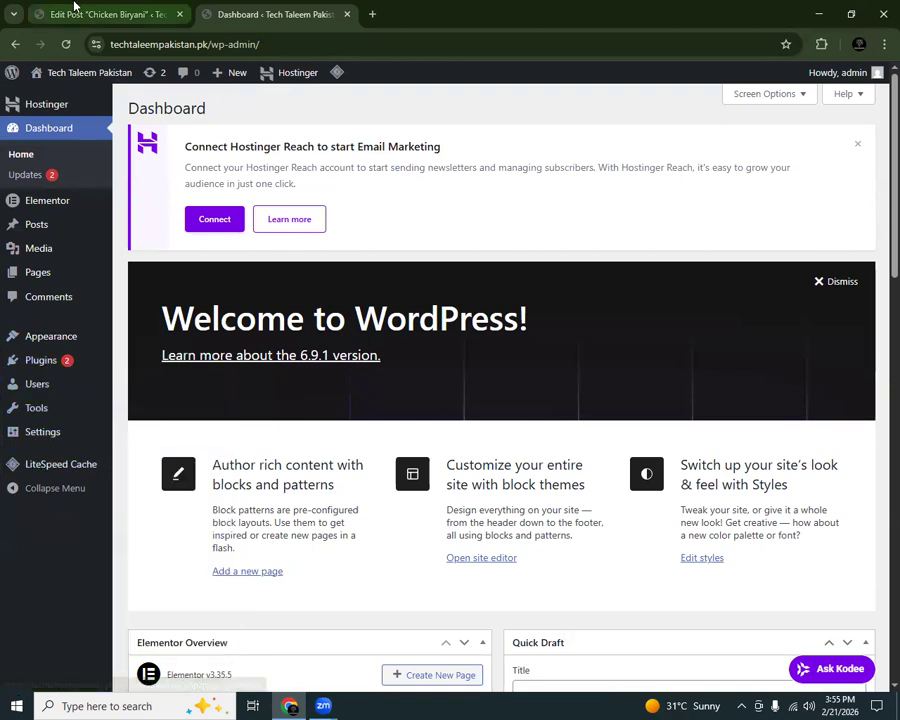
Step: Visit the site again and compare its Blog front page with the Home page linked in the navigation
left_click(78, 97)
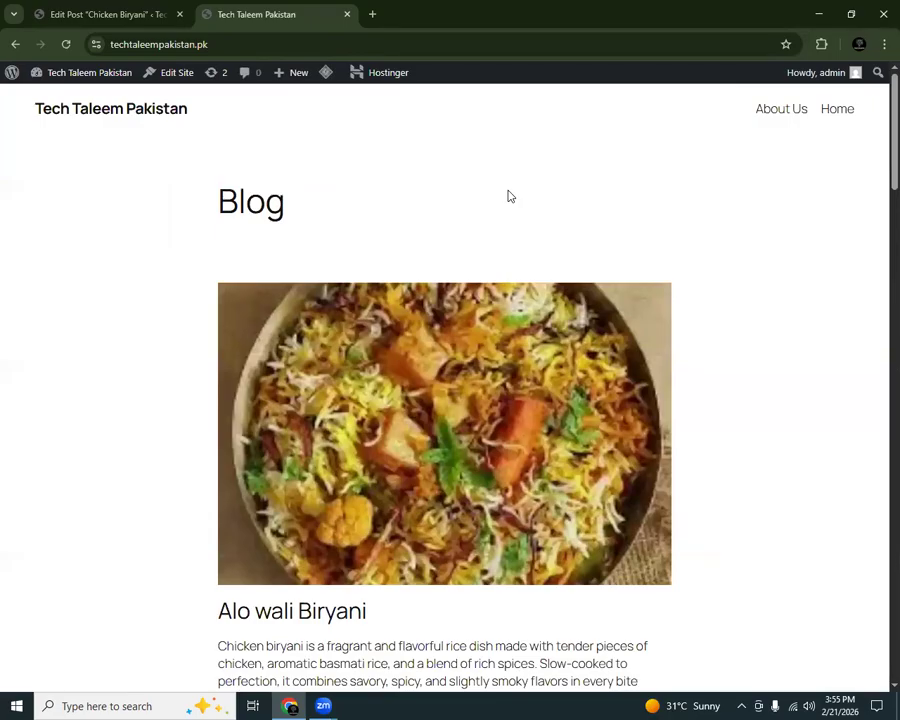
double_click(161, 205)
left_click(158, 207)
left_click(829, 116)
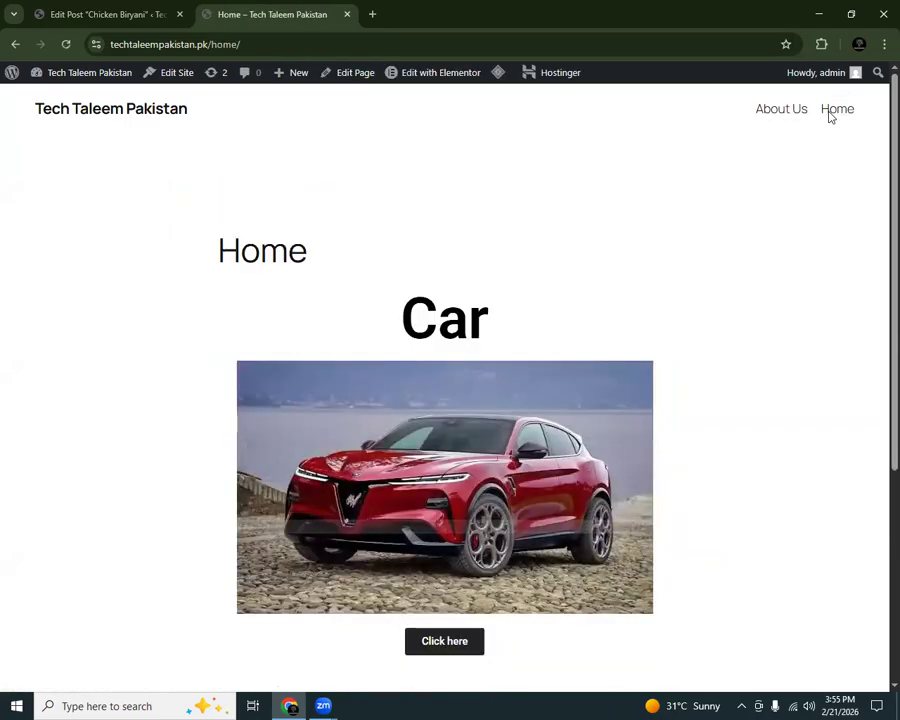
left_click(155, 113)
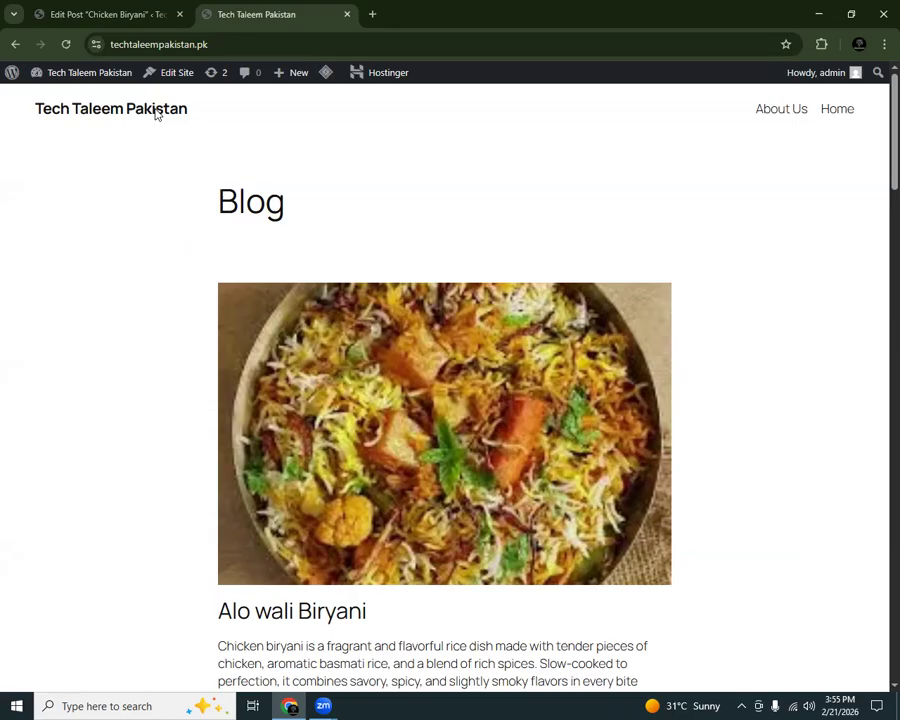
Step: Return to the admin dashboard and close the tab with the Chicken Biryani editor
left_click(7, 70)
left_click(127, 16)
key("ctrl+w")
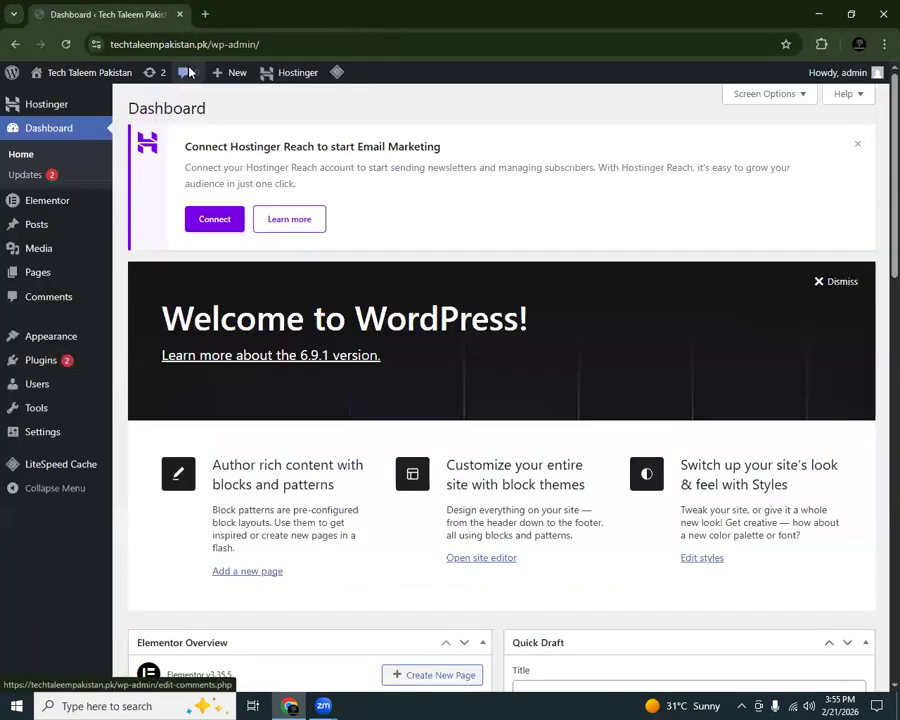
Step: In the Reading settings, make the homepage display a static page, select Home as the homepage, and save the changes
mouse_move(34, 432)
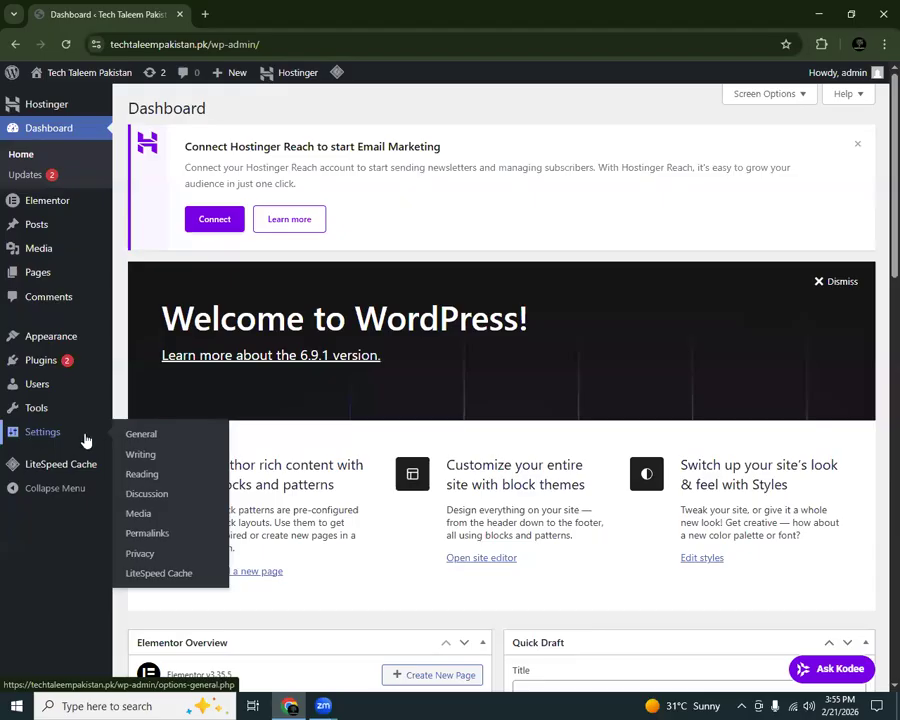
left_click(139, 478)
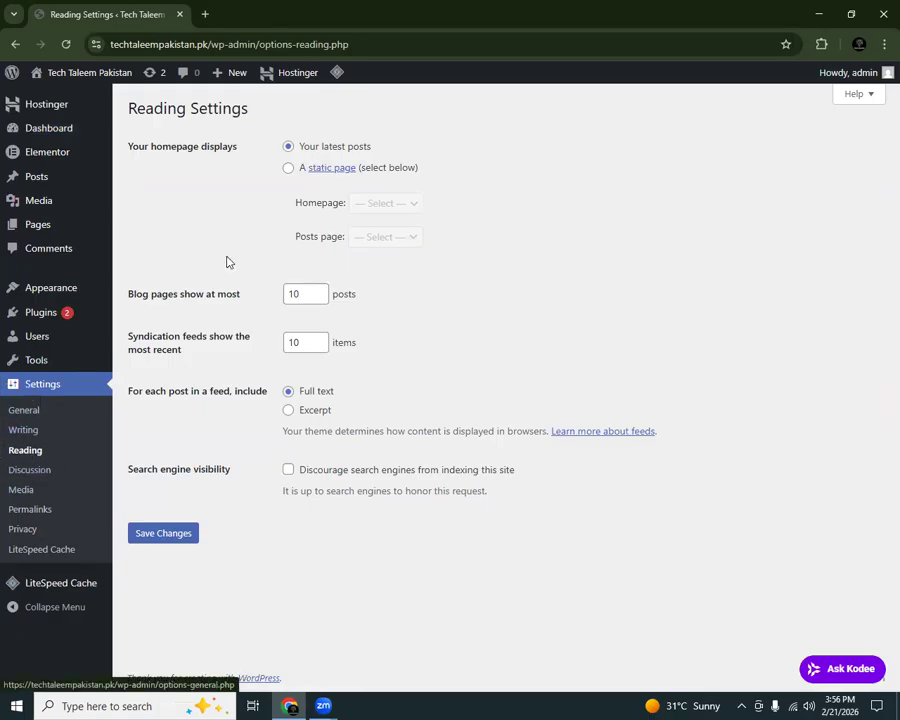
left_click(288, 168)
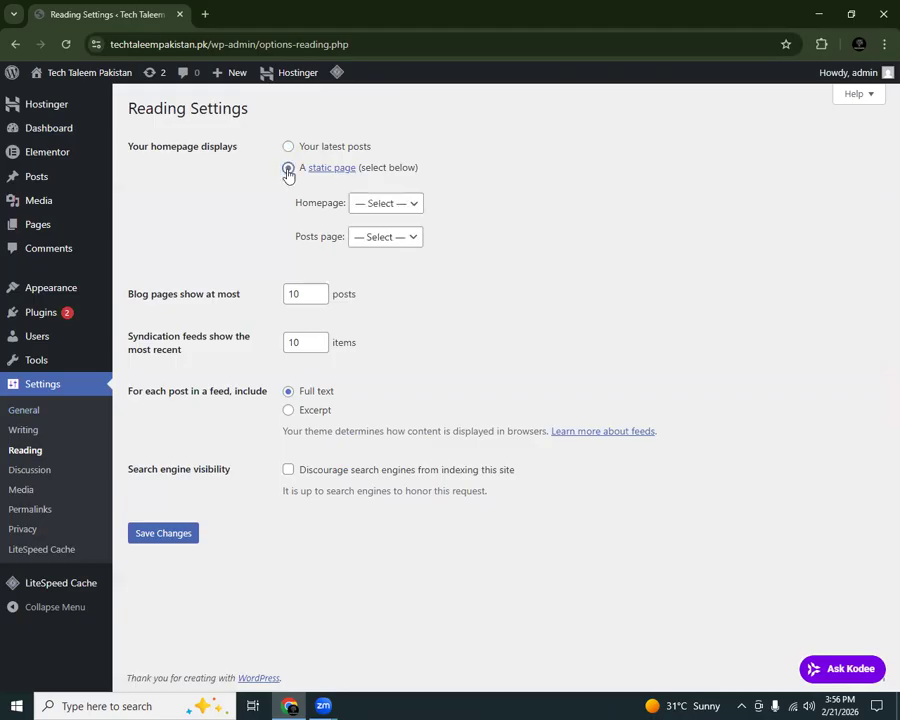
left_click(381, 203)
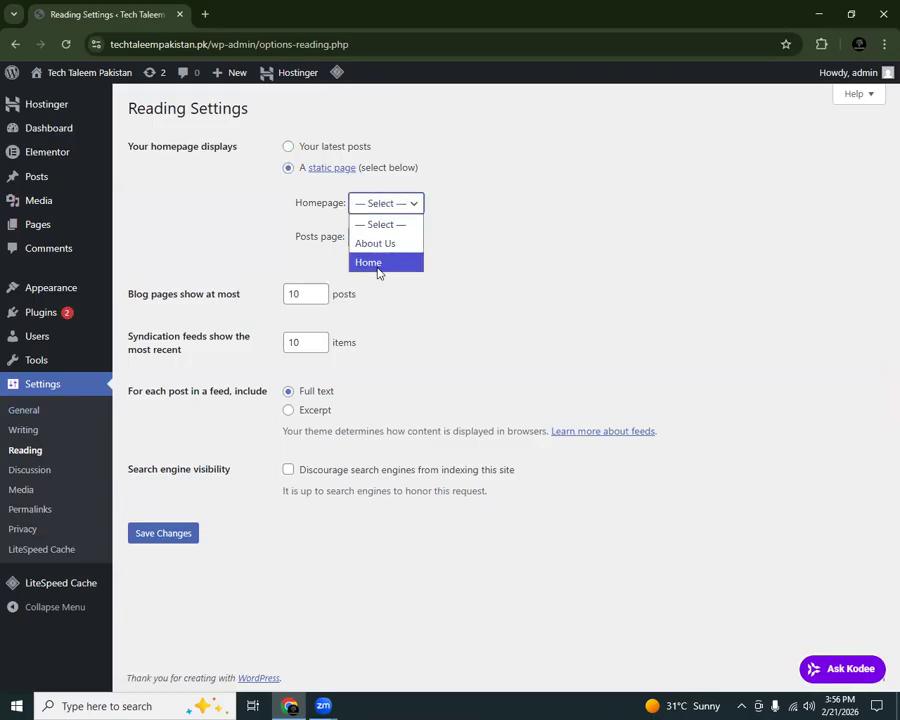
left_click(379, 263)
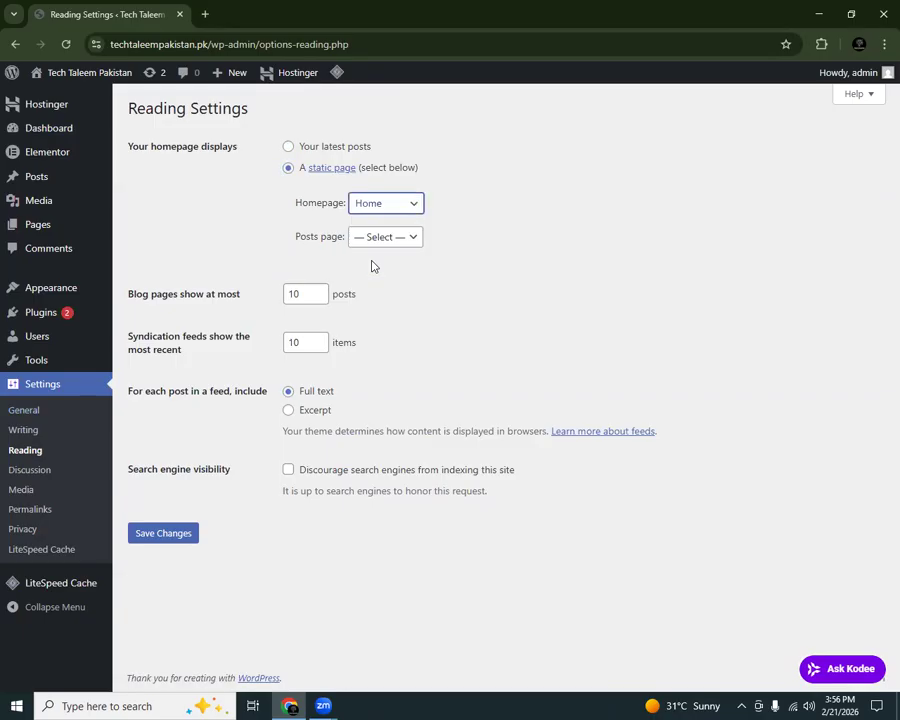
left_click(158, 533)
Step: Visit the site to check its front page, and open the Home page from the navigation
mouse_move(85, 75)
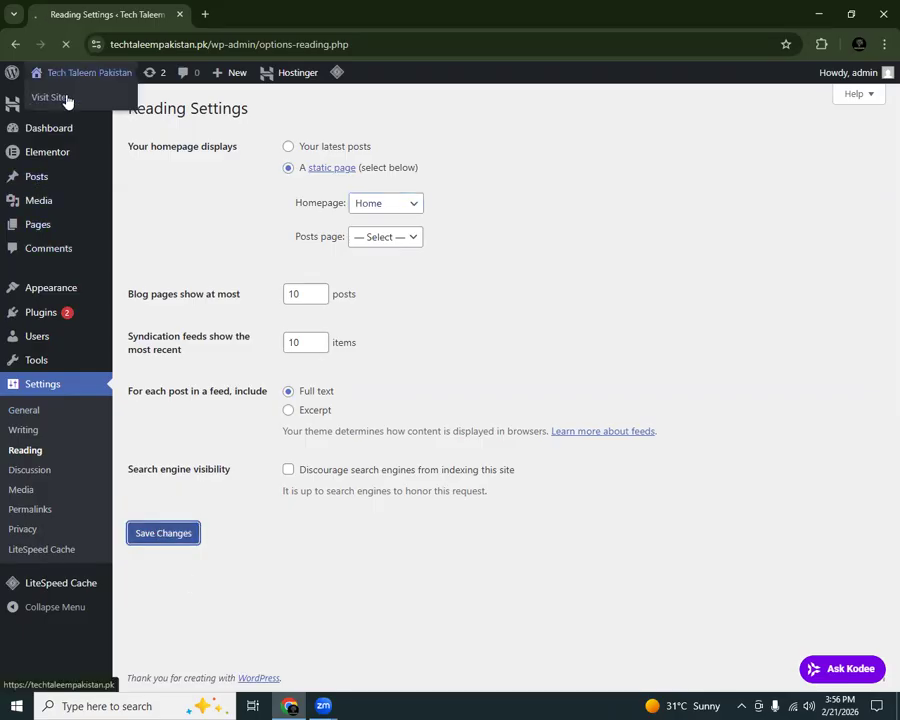
right_click(82, 92)
left_click(56, 94)
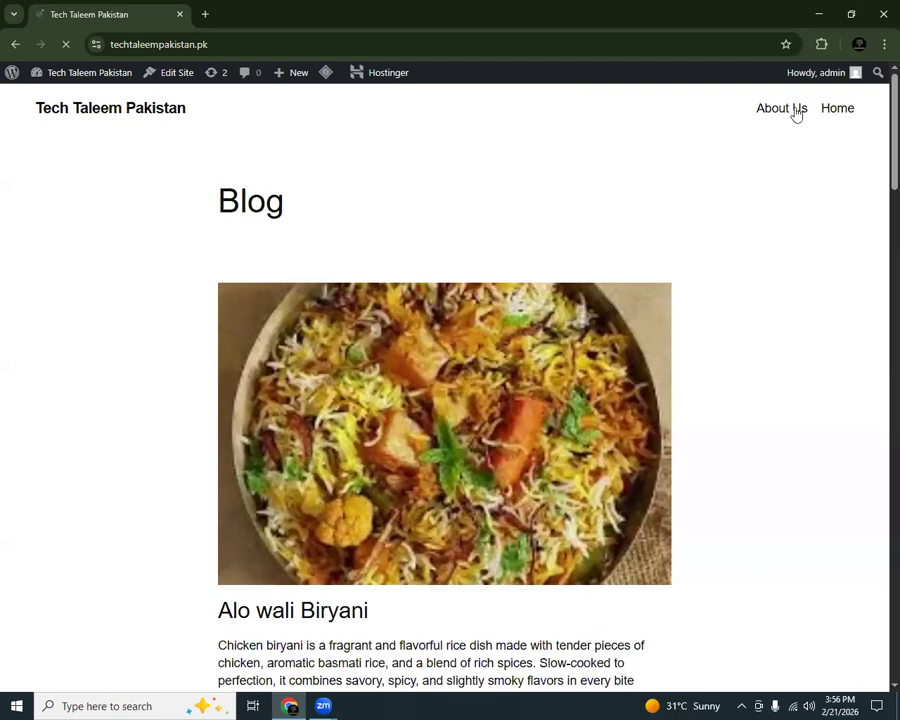
left_click(835, 109)
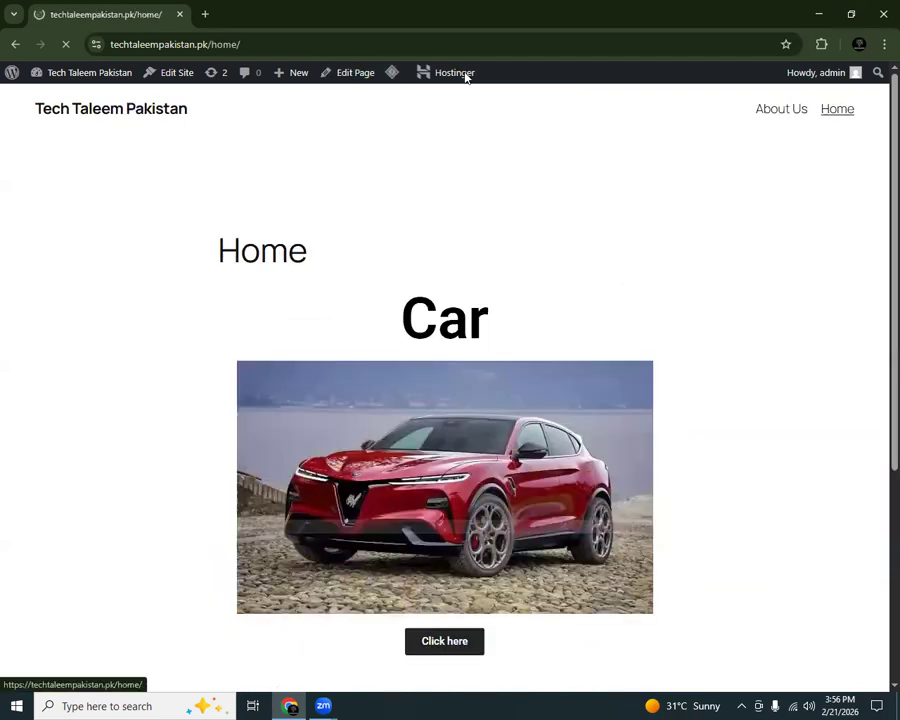
Step: Check the site's front page at techtaleempakistan.pk in an incognito window, and return to the admin dashboard in the regular window
left_click(150, 42)
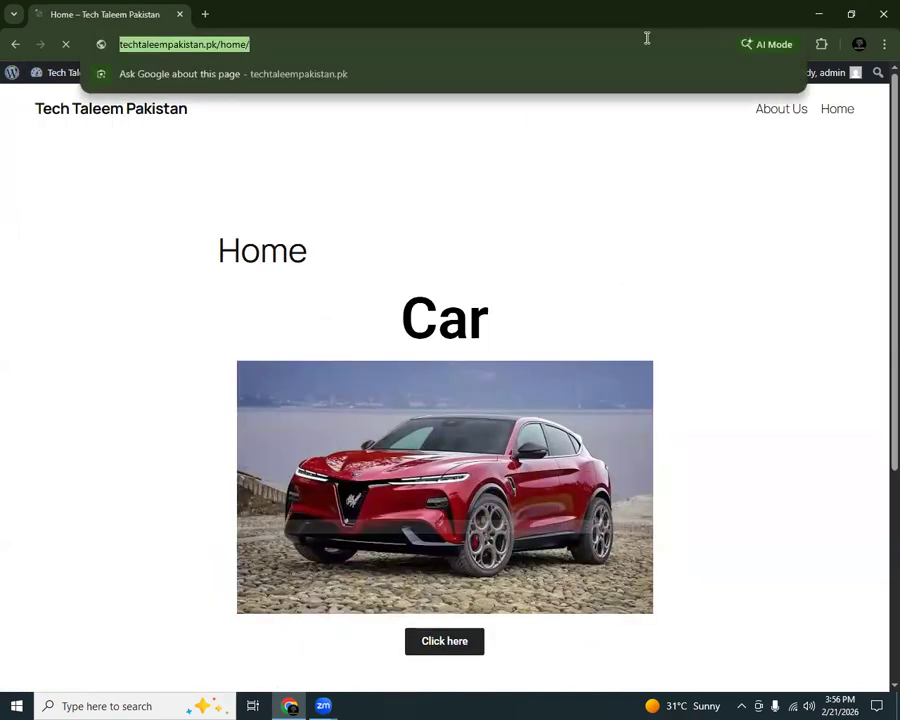
left_click(881, 44)
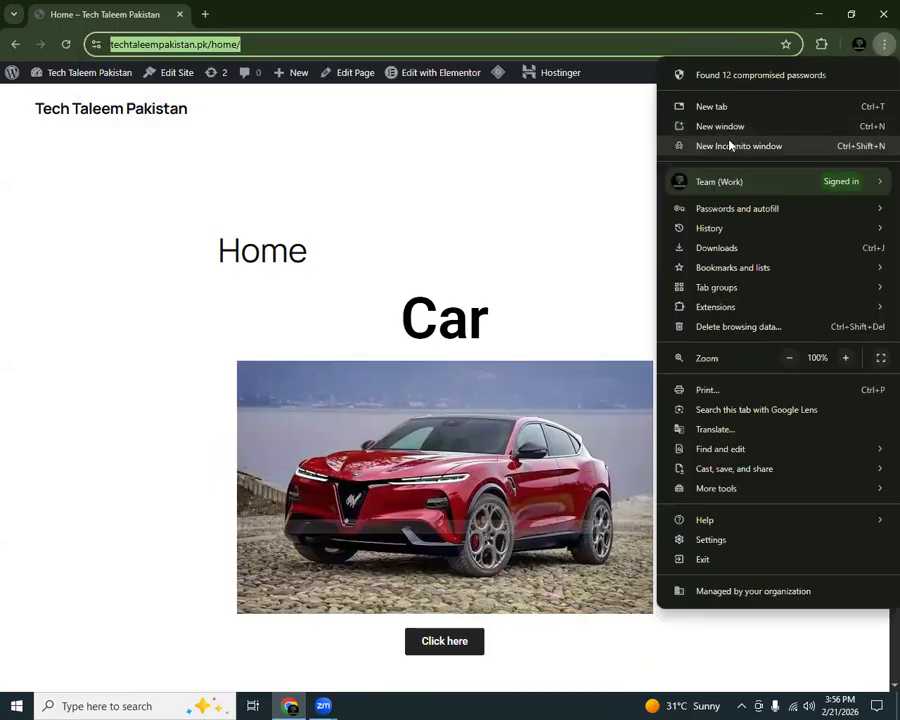
left_click(731, 145)
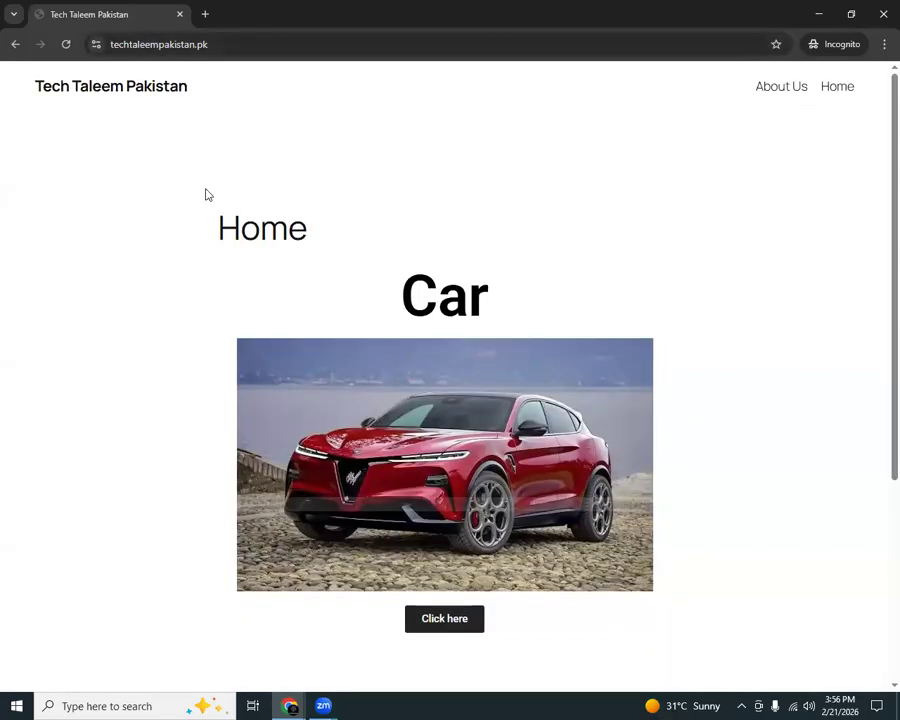
key("alt+Tab")
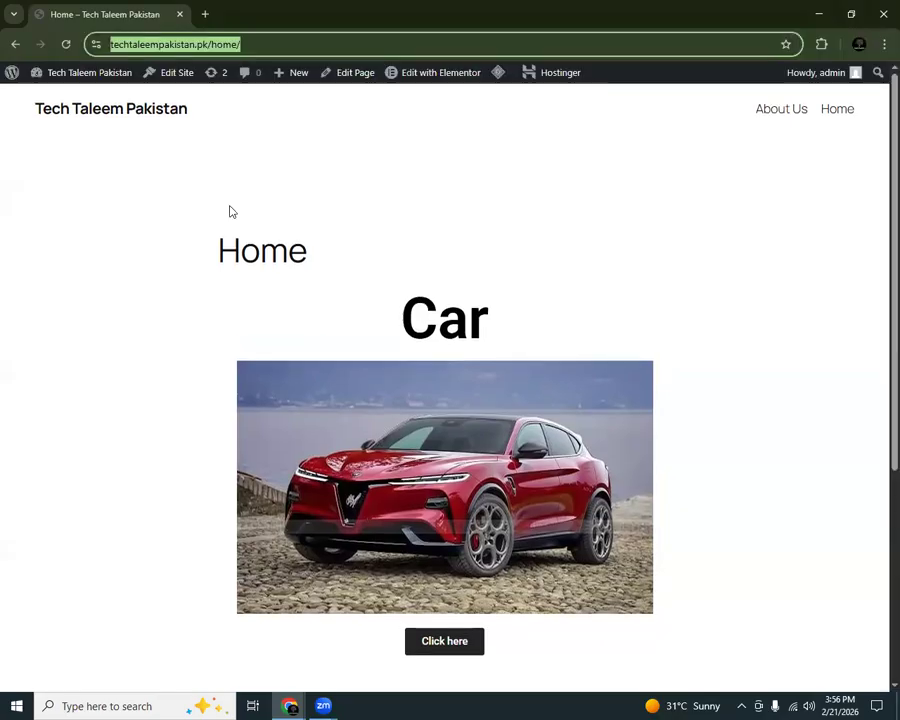
left_click(9, 71)
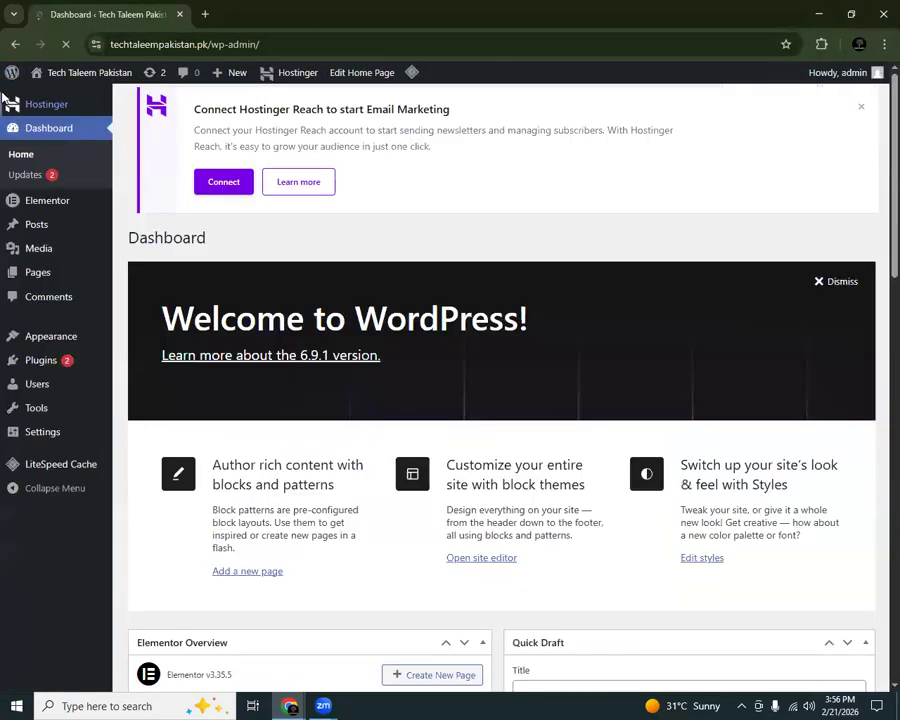
Step: In the Reading settings, select About Us as the static homepage and save the changes
left_click(38, 440)
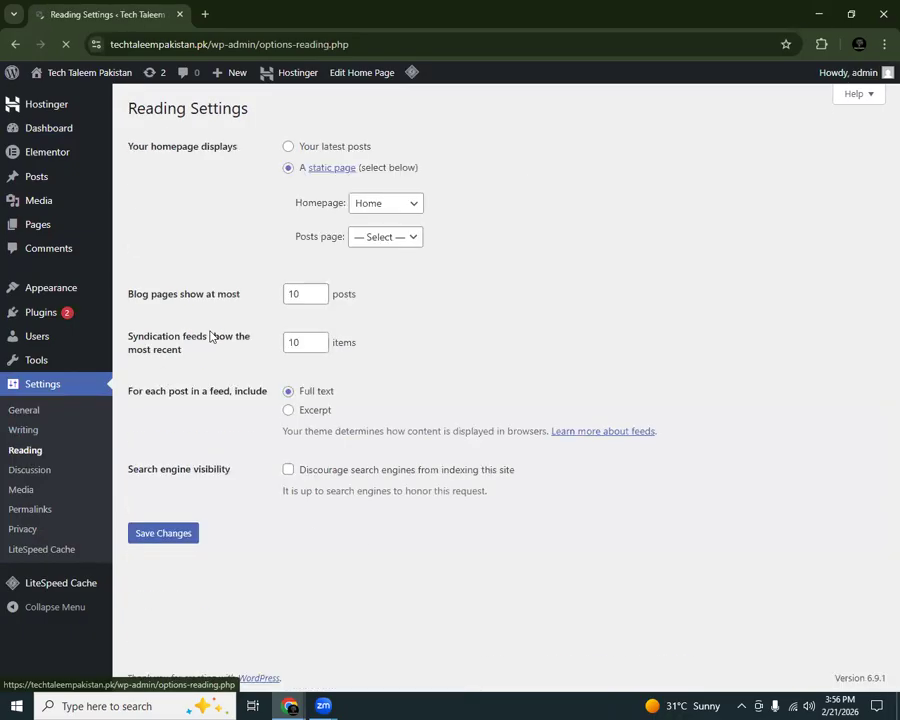
left_click(378, 207)
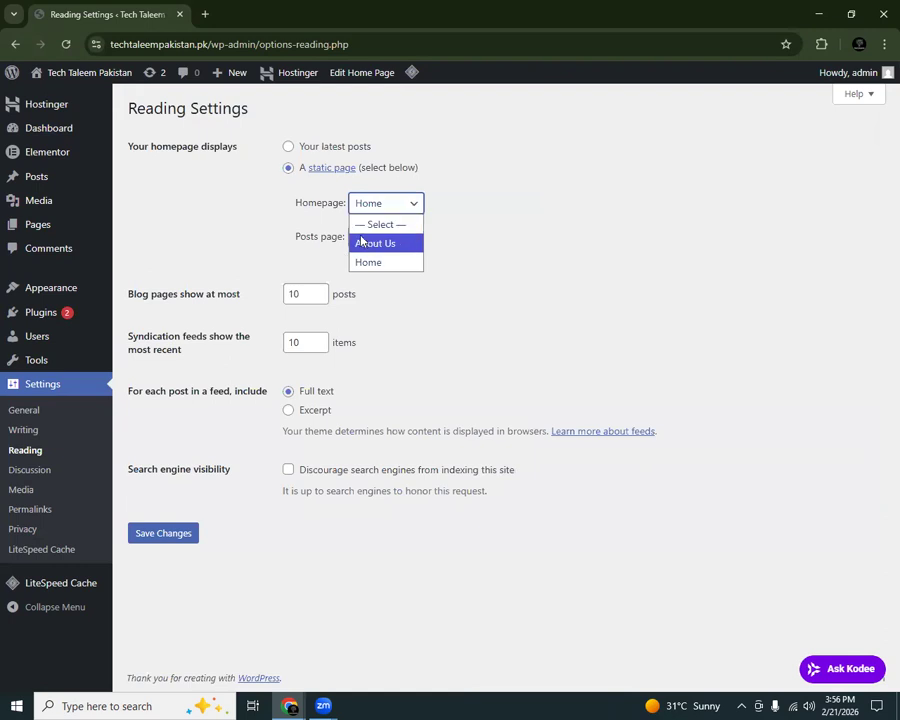
left_click(370, 243)
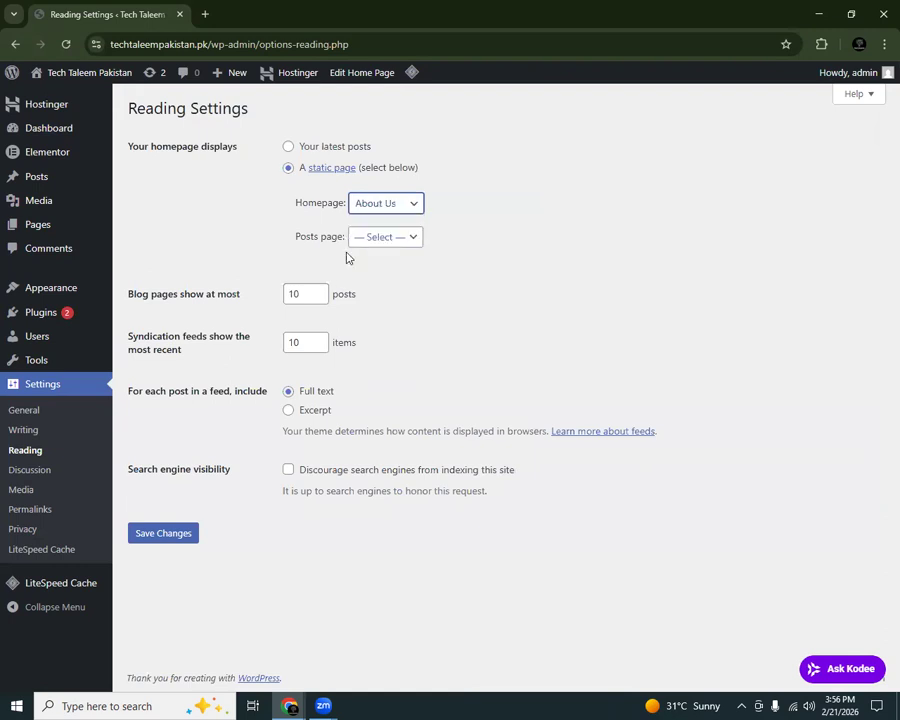
left_click(157, 534)
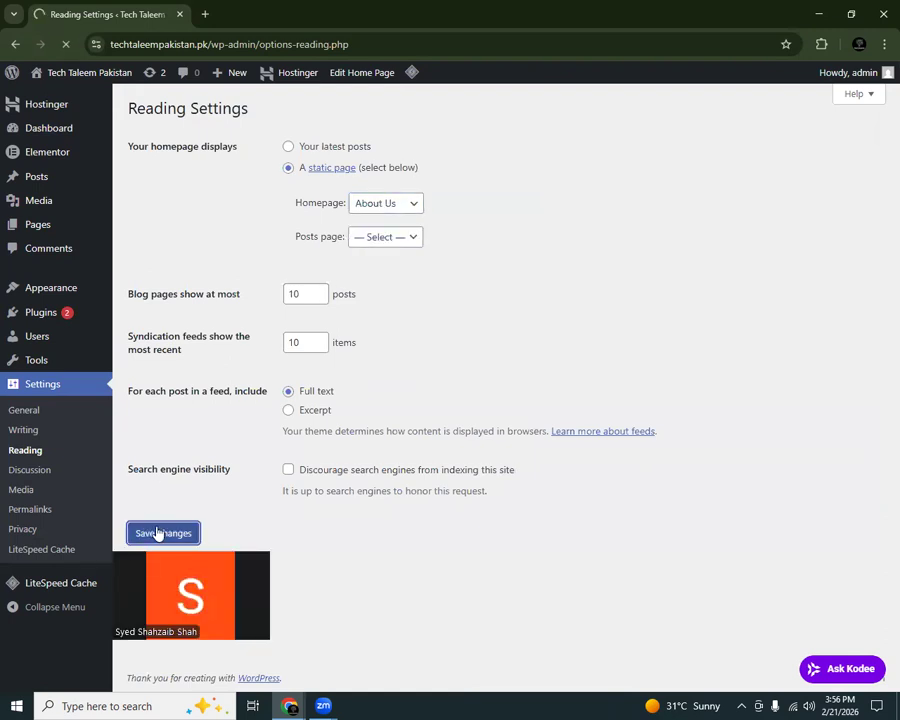
Step: Reload the site's front page in the incognito window to check its homepage, and return to the Reading settings
key("alt+Tab")
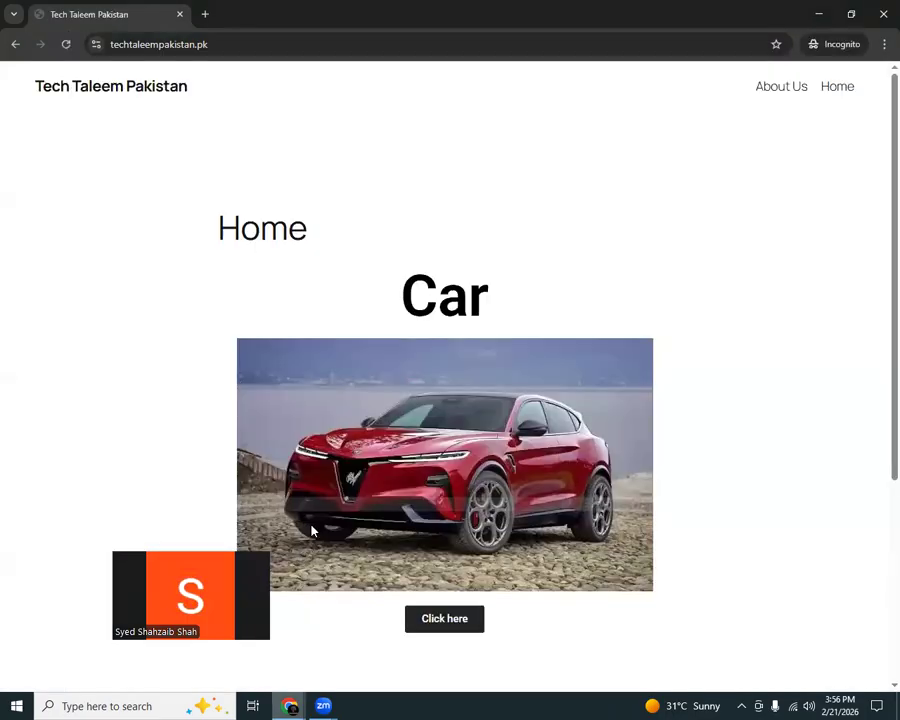
left_click(68, 50)
left_click(132, 48)
left_click(180, 15)
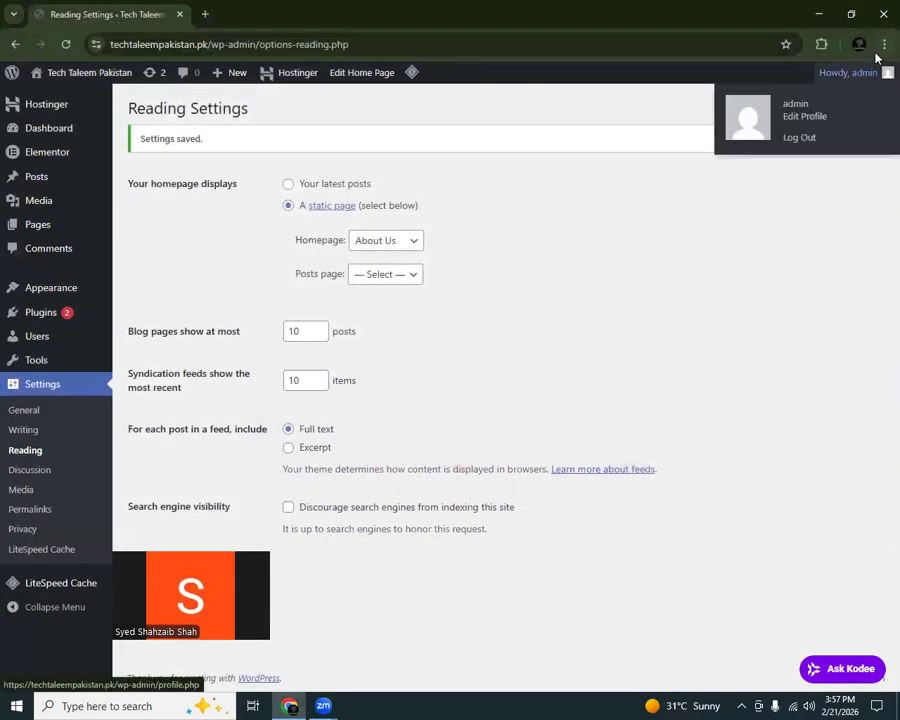
left_click(884, 44)
left_click(775, 145)
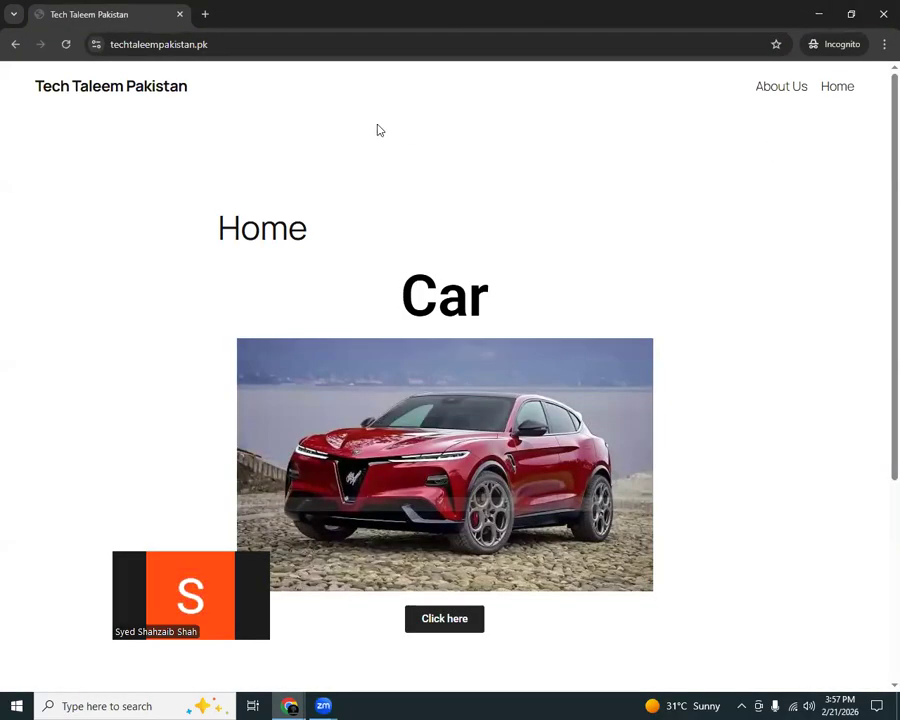
key("alt+Tab")
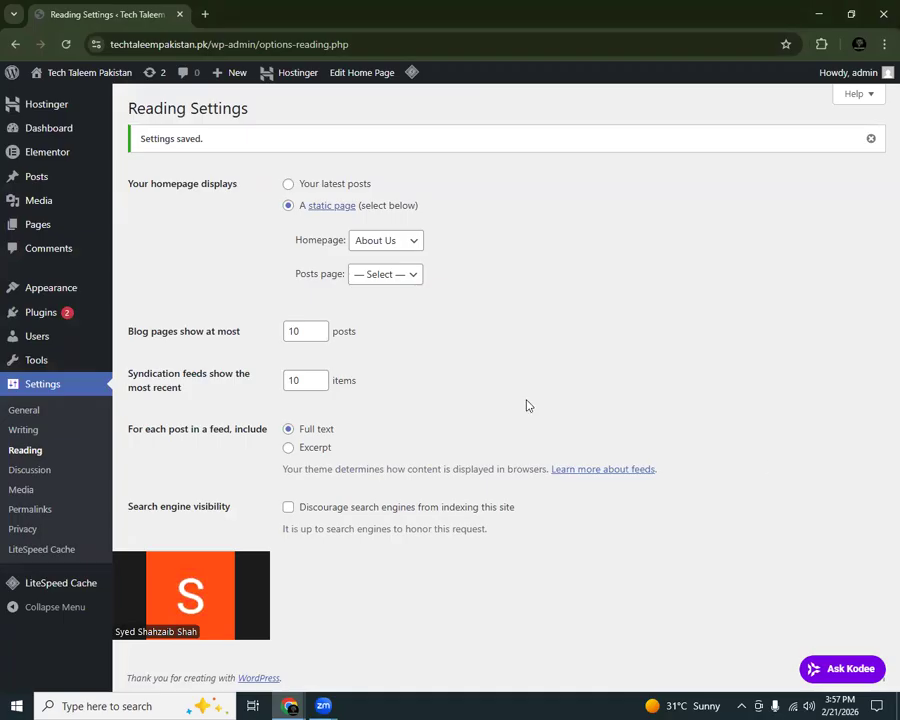
Step: Save the Reading settings again and recheck the site's front page in the incognito window before closing that window
left_click(142, 574)
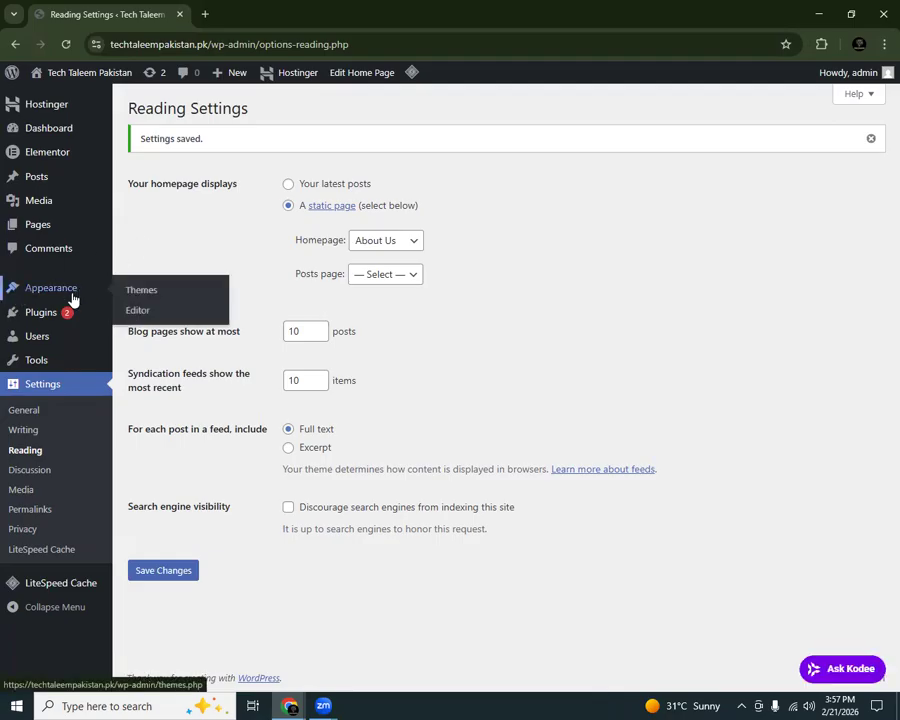
key("alt+Tab")
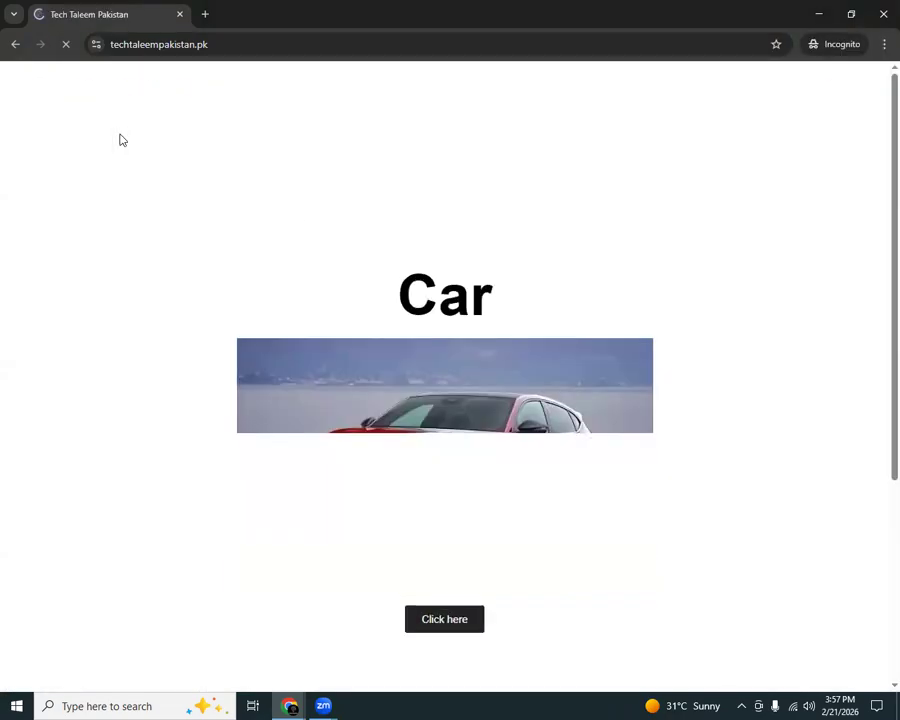
left_click(786, 87)
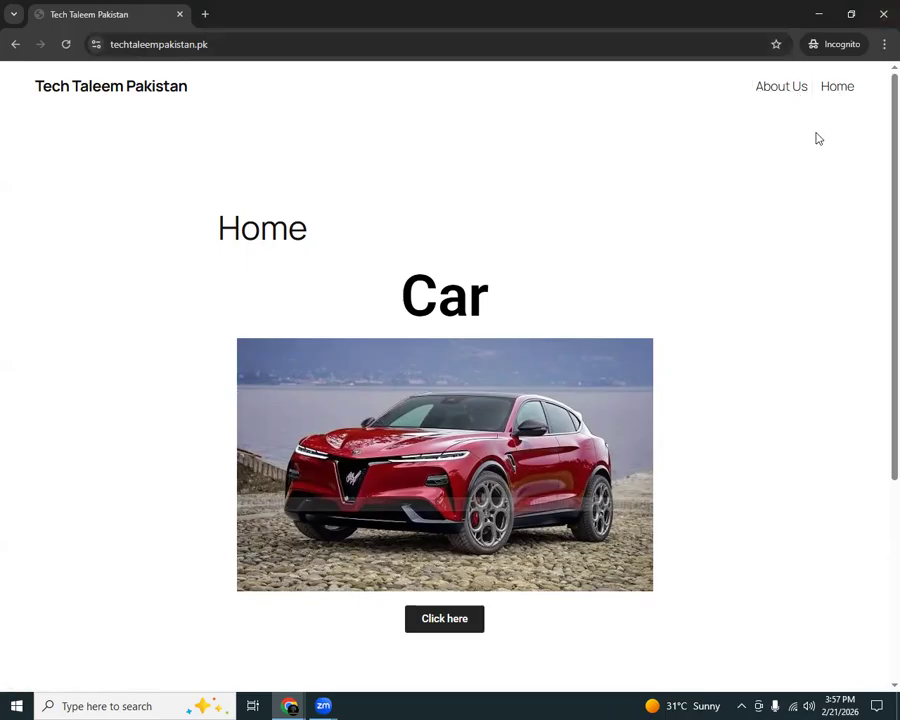
left_click(883, 14)
Step: Visit the site from the Reading settings and return to the admin dashboard
mouse_move(30, 288)
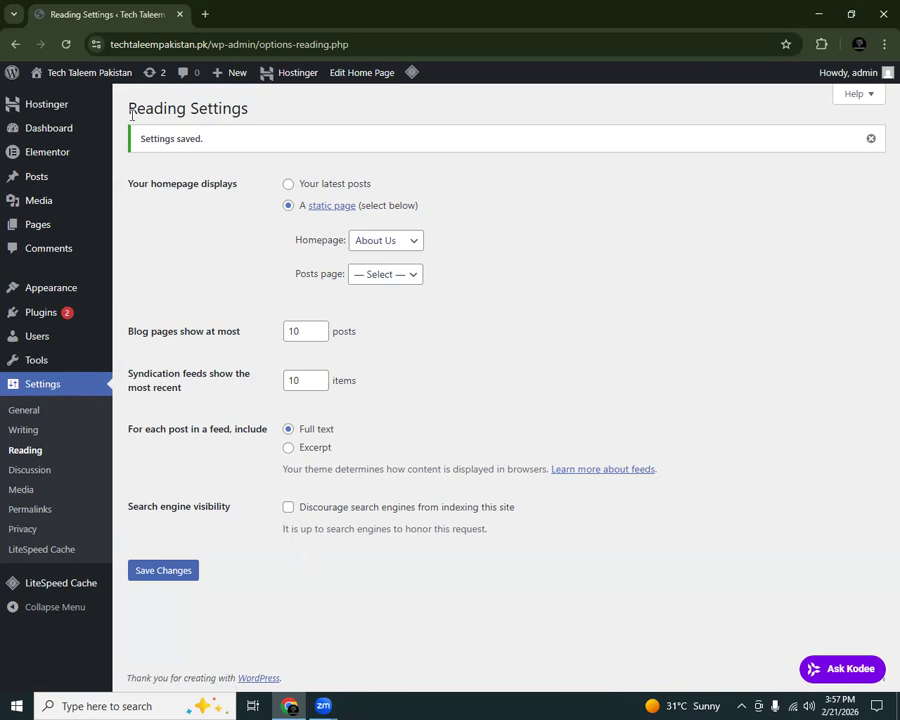
mouse_move(60, 74)
left_click(58, 98)
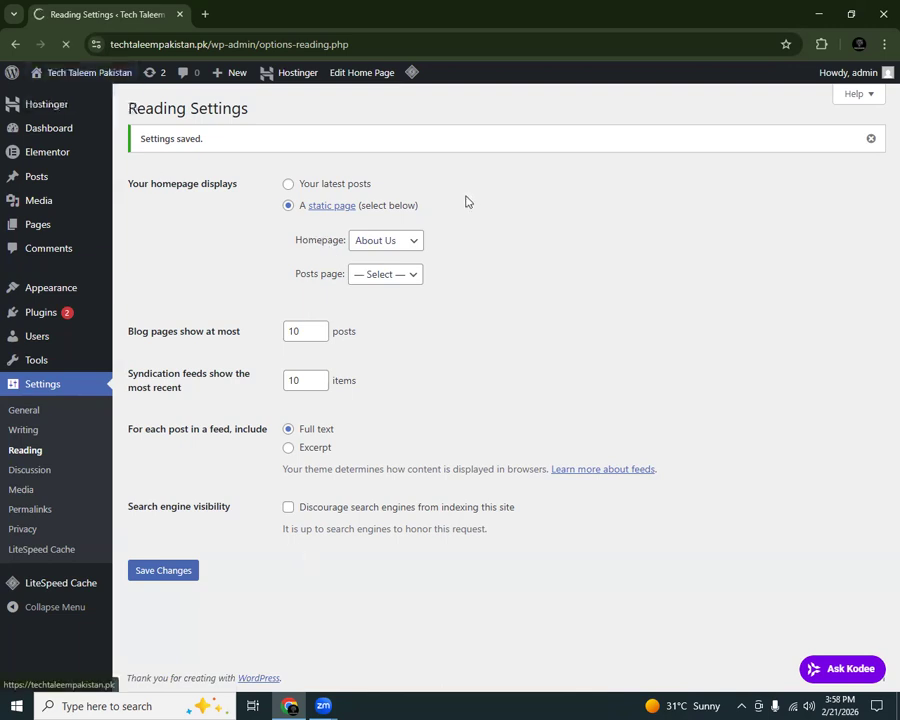
left_click(8, 78)
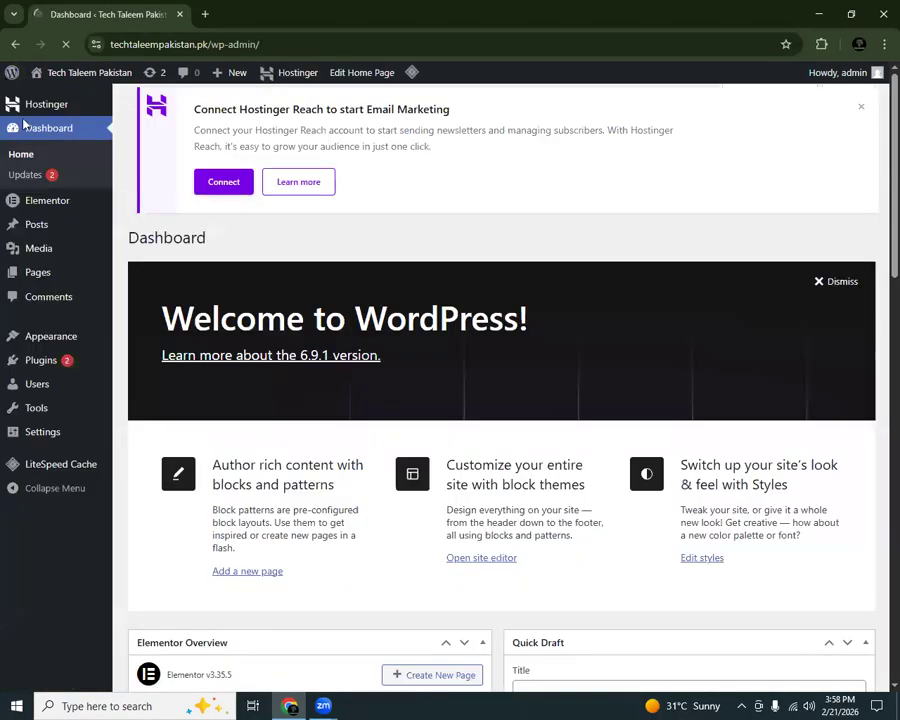
Step: Browse the popular themes available to add to the site and install the Astra theme
mouse_move(130, 224)
mouse_move(16, 336)
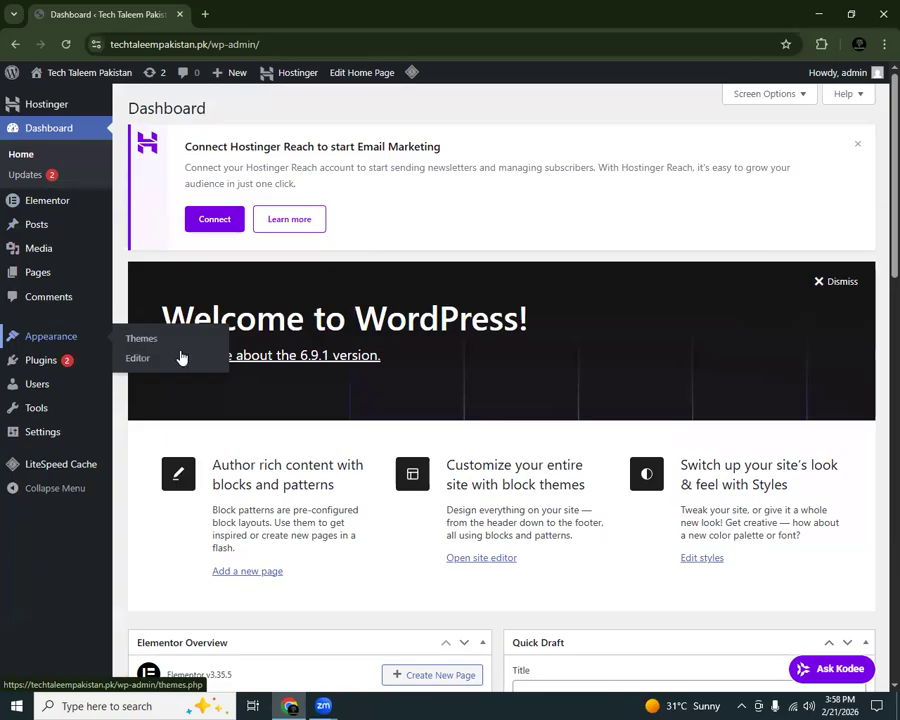
left_click(145, 340)
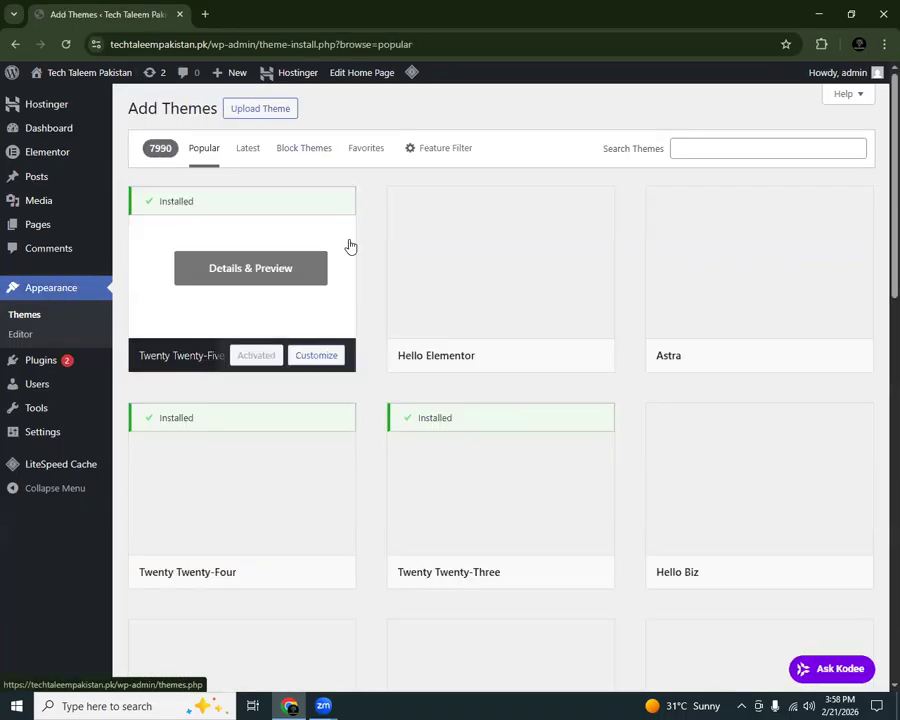
left_click(24, 318)
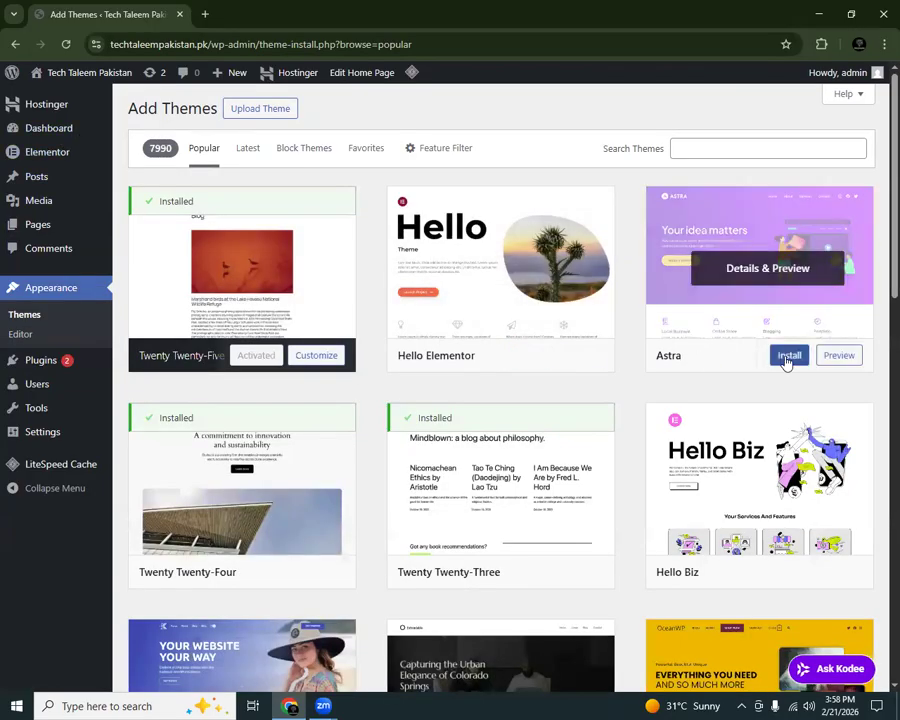
left_click(785, 358)
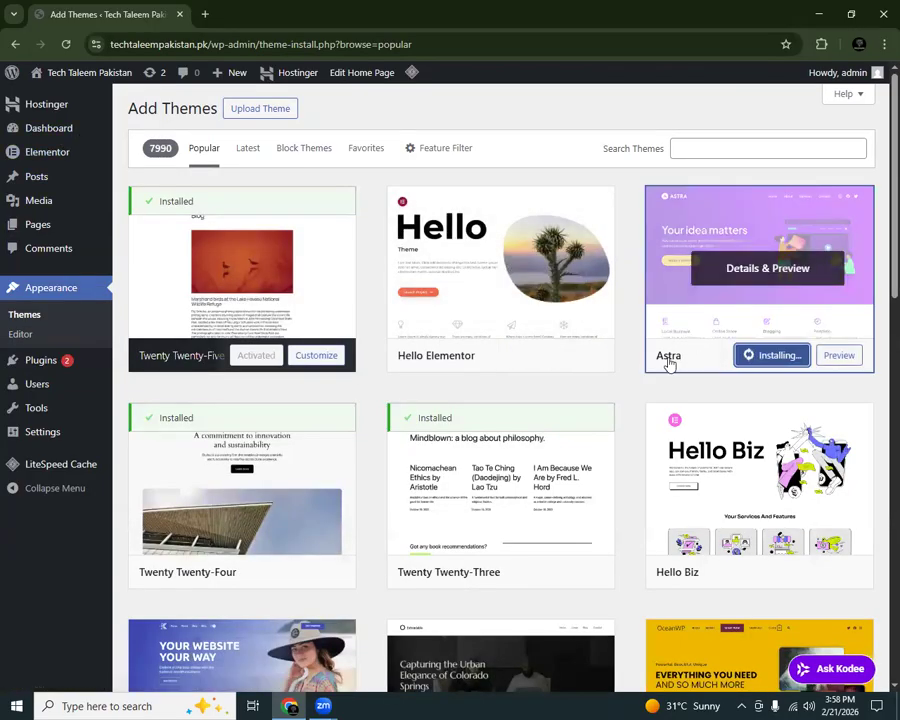
Step: Open the site in a new tab to view its front page under the current theme, and return to the theme list
middle_click(66, 97)
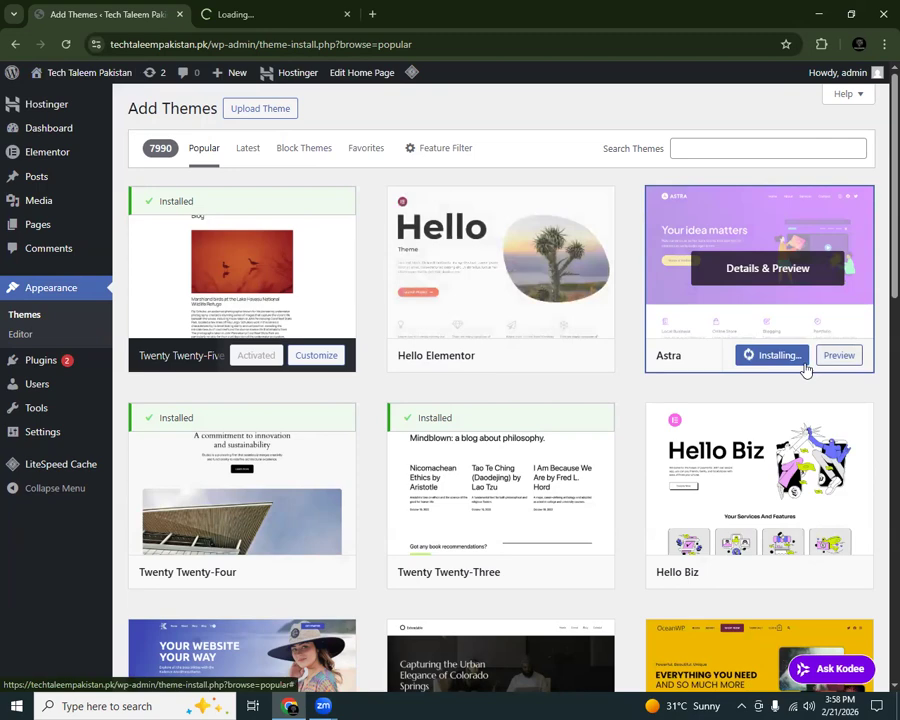
left_click(246, 14)
left_click(100, 14)
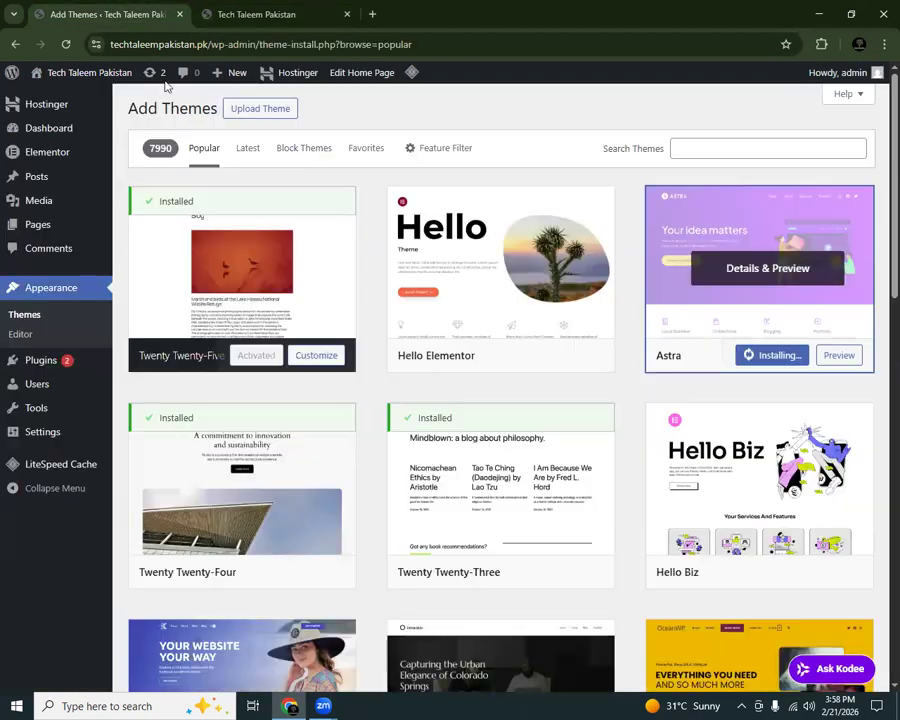
left_click(300, 12)
left_click_drag(196, 203, 341, 247)
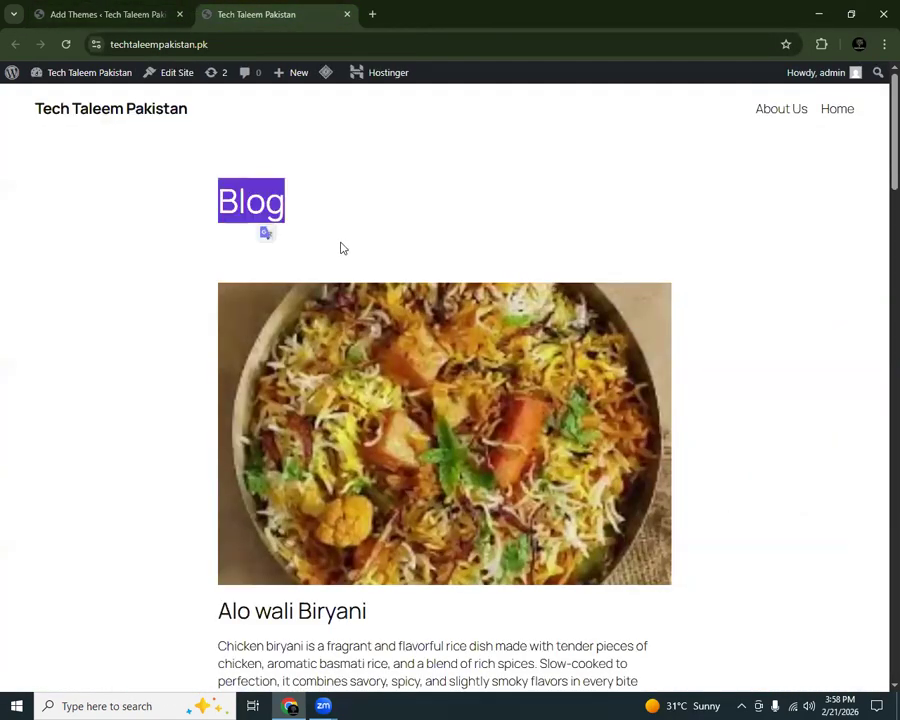
left_click(100, 14)
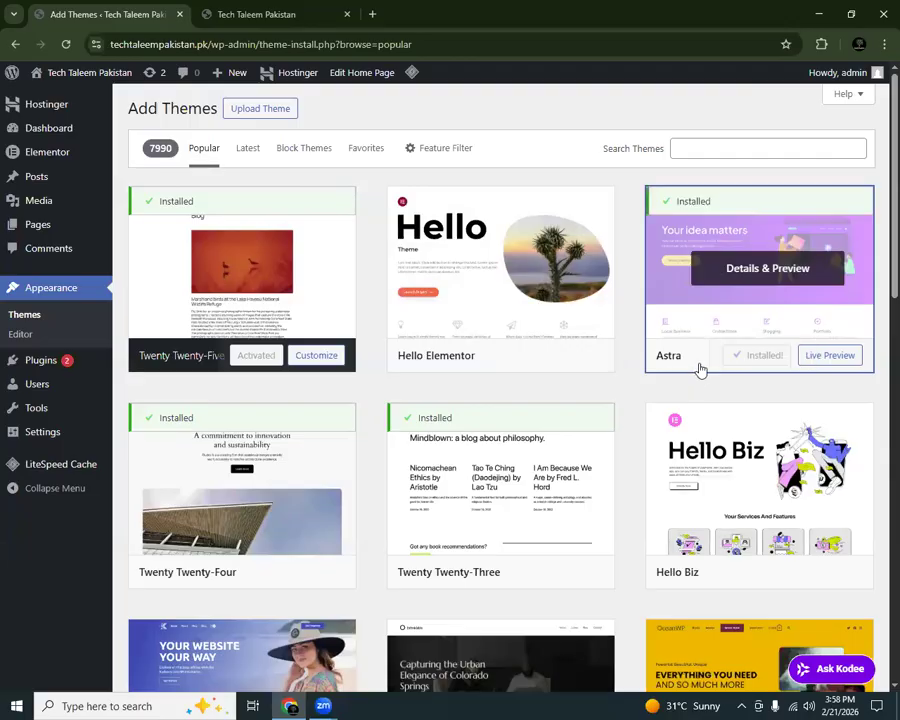
Step: Activate the Astra theme and reload the site's front page in the other tab
left_click(762, 355)
left_click(300, 14)
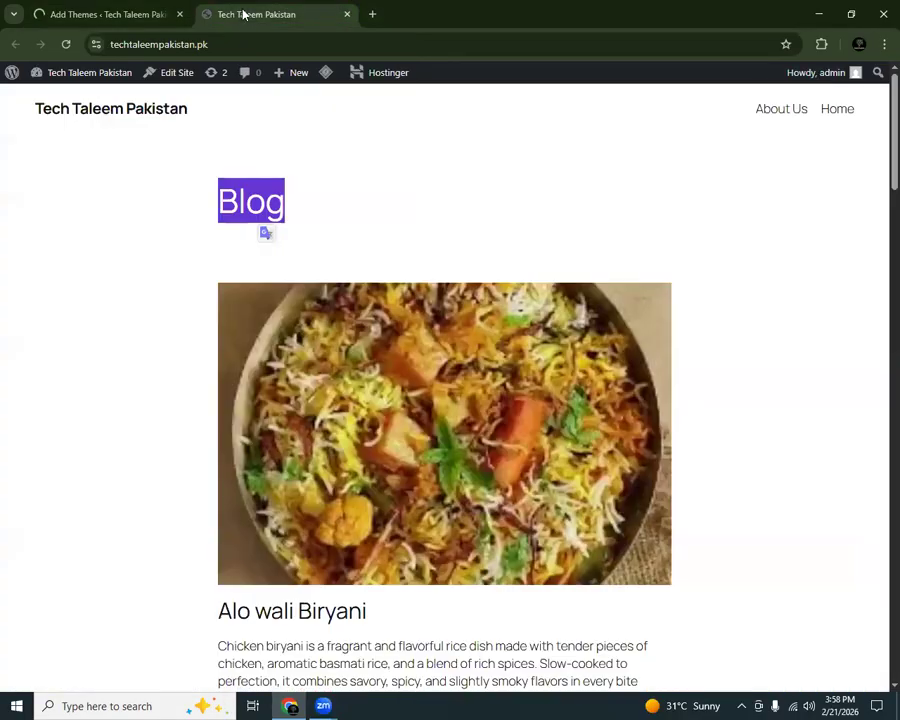
left_click(68, 43)
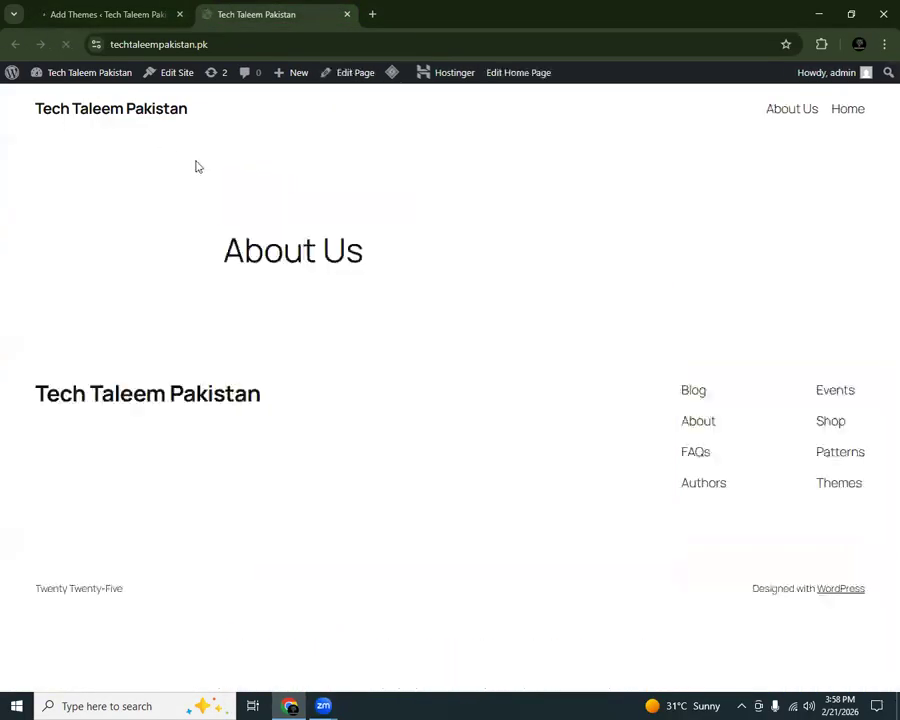
left_click(14, 13)
left_click(110, 14)
left_click(250, 10)
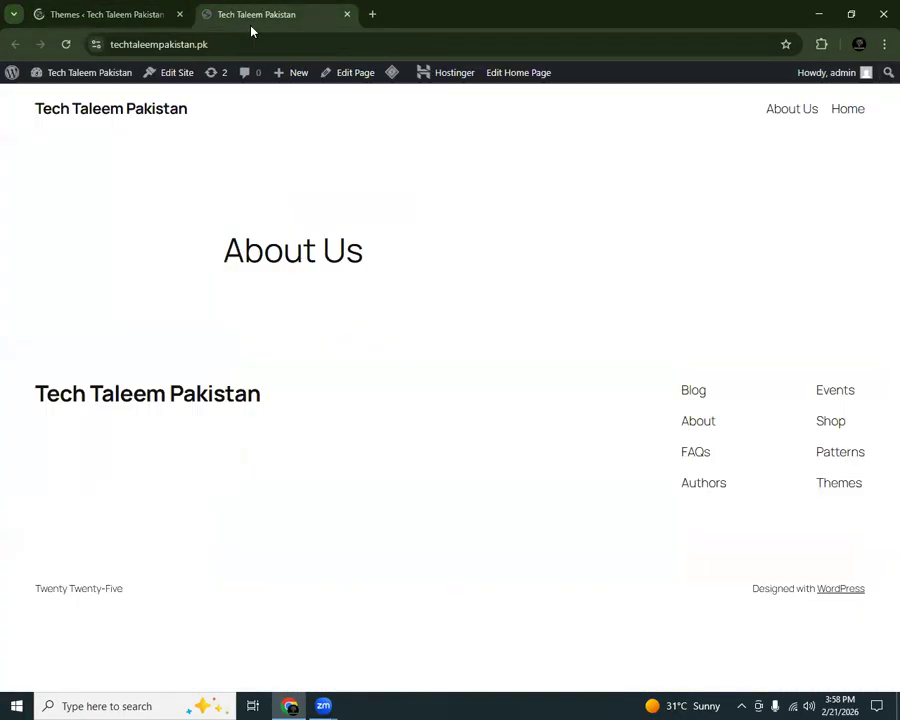
Step: Purge all of the site's caches, and view the Home page and front page in the Astra theme
mouse_move(392, 72)
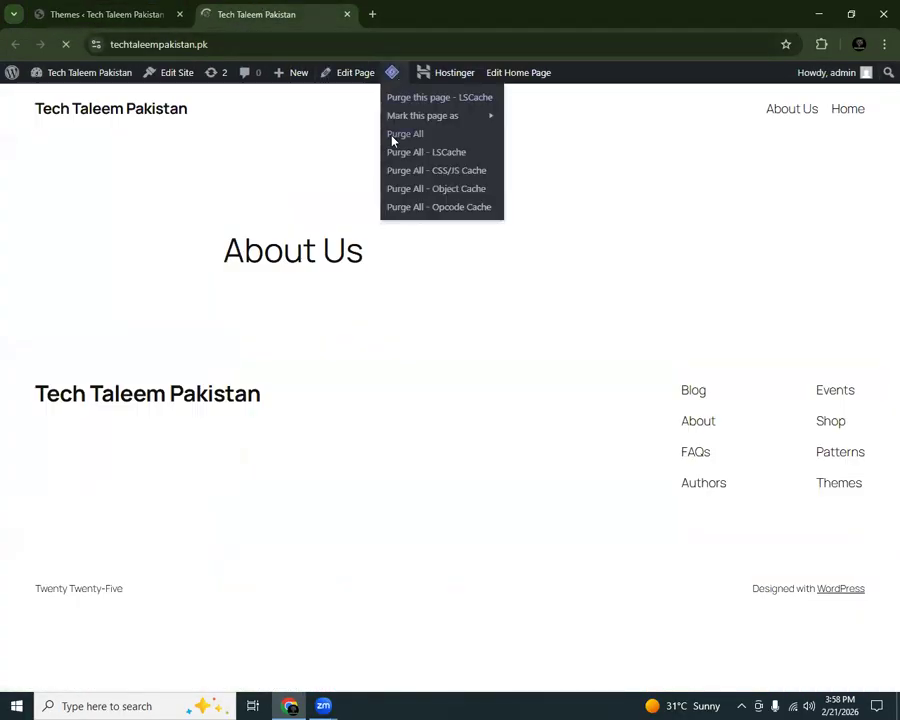
left_click(399, 134)
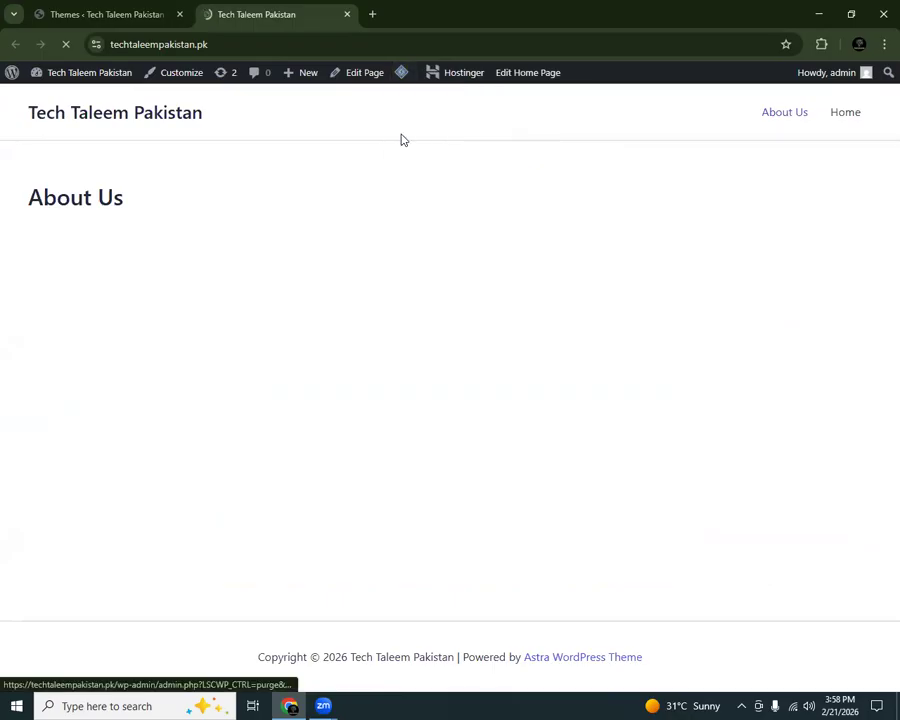
left_click(832, 114)
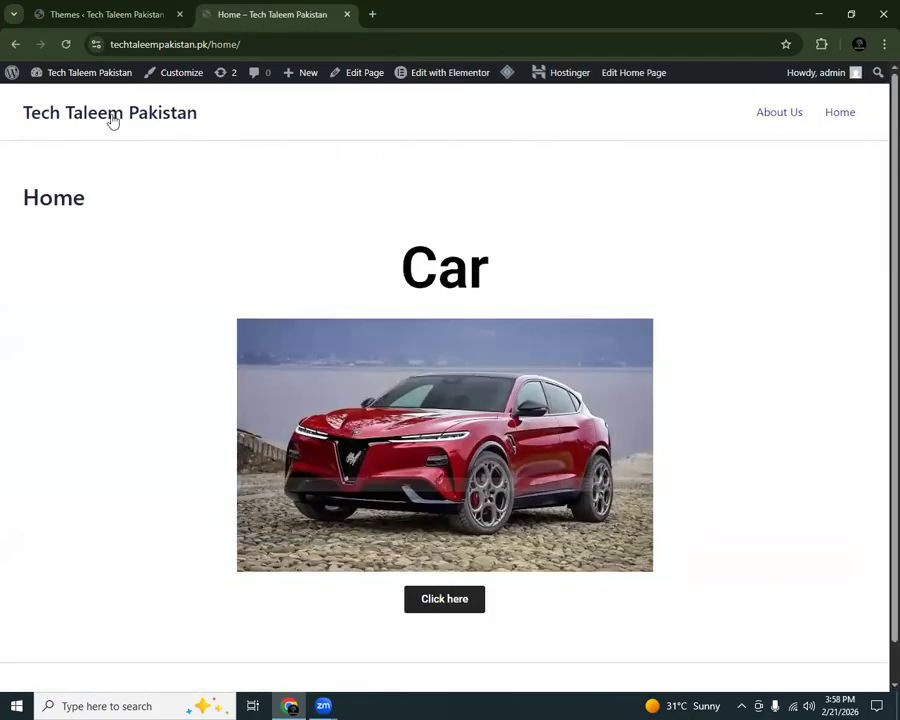
left_click(130, 118)
Step: Try to open the site's blog page at techtaleempakistan.pk/blog
left_click(226, 45)
left_click(257, 43)
type(".")
key("BackSpace")
type("/bk")
key("BackSpace")
type("k")
key("BackSpace")
type("log")
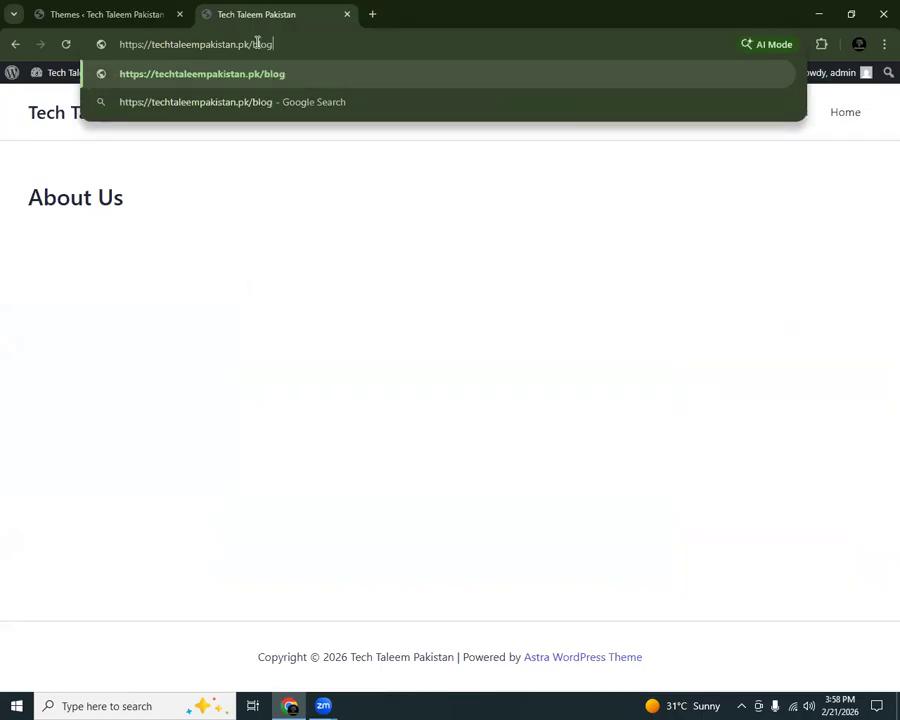
key("Return")
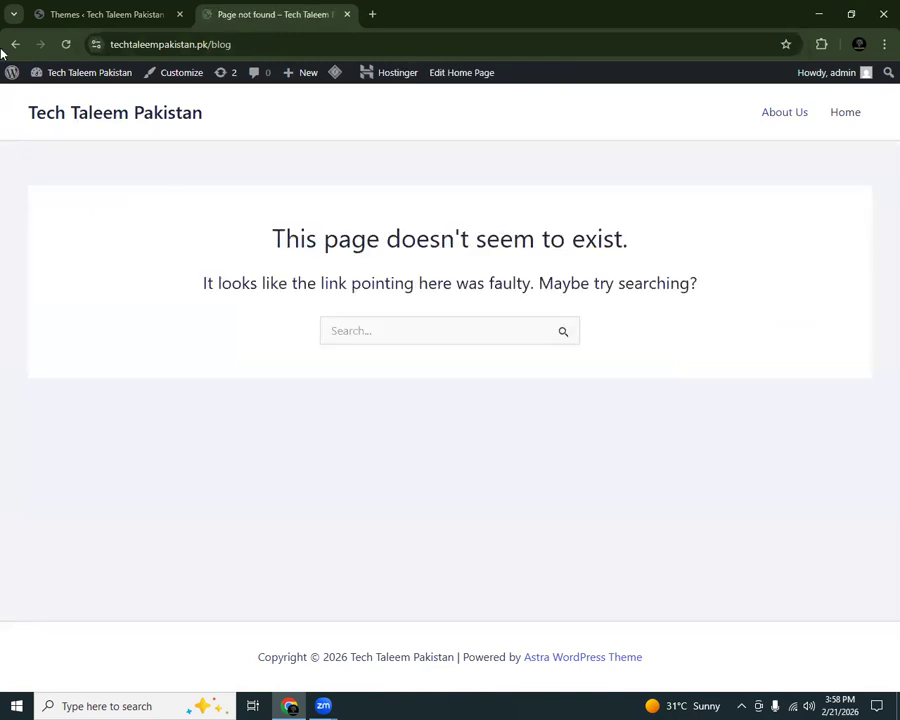
Step: View the published Alo wali Biryani post from the list of all posts, and look it over down to the comment form
left_click(8, 72)
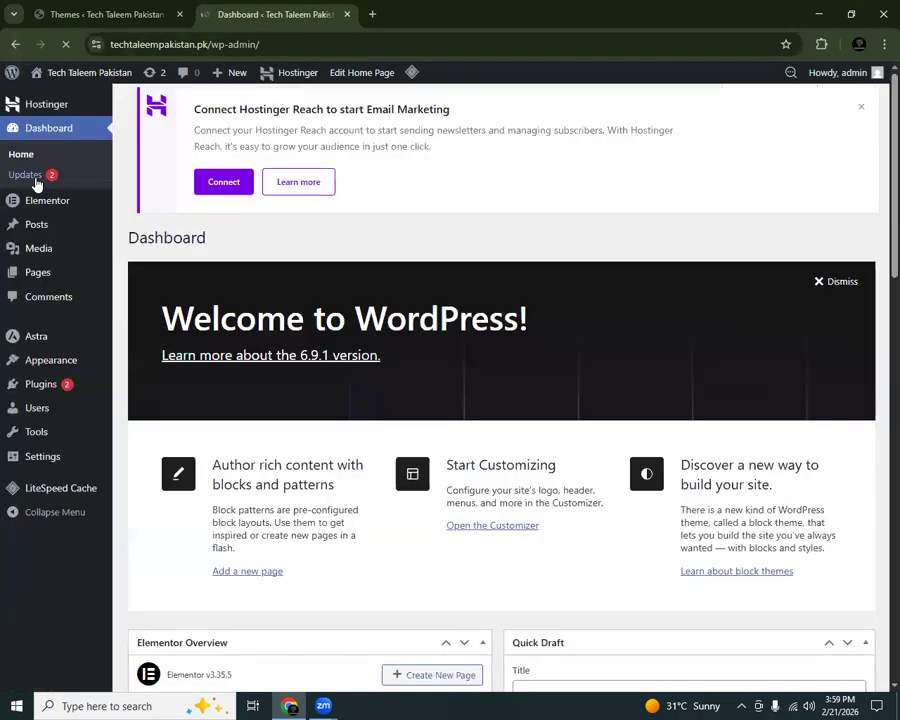
mouse_move(36, 226)
left_click(210, 230)
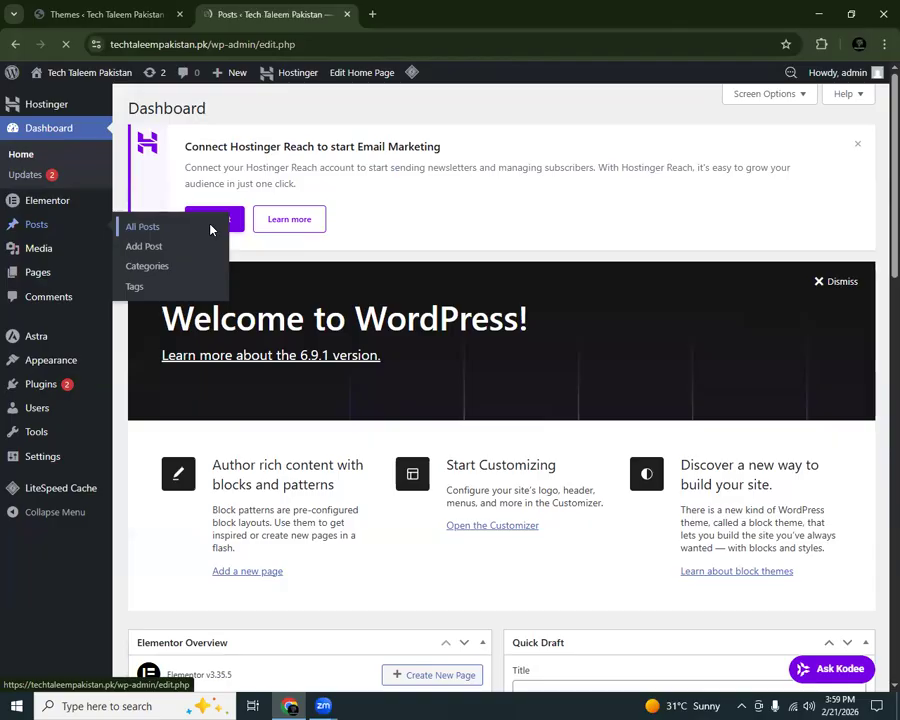
mouse_move(229, 394)
left_click(266, 385)
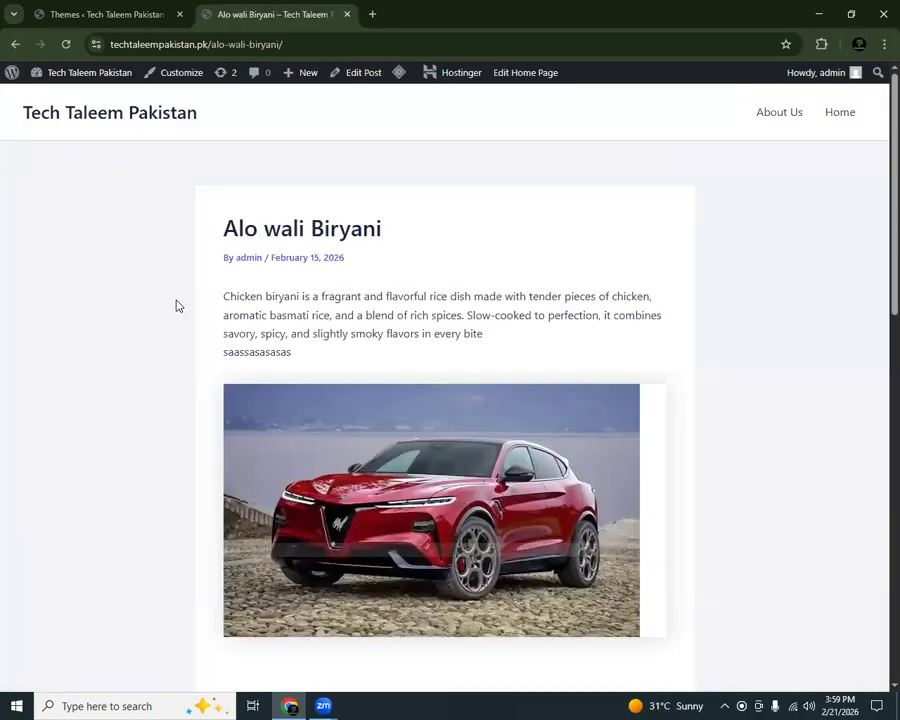
scroll(874, 424, "down", 10)
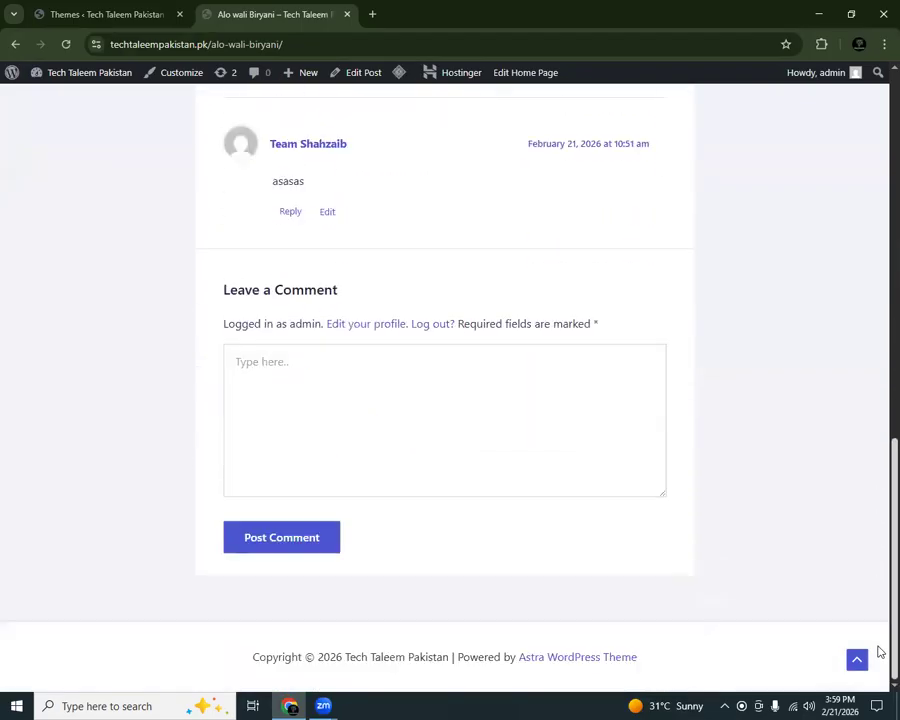
scroll(878, 651, "up", 10)
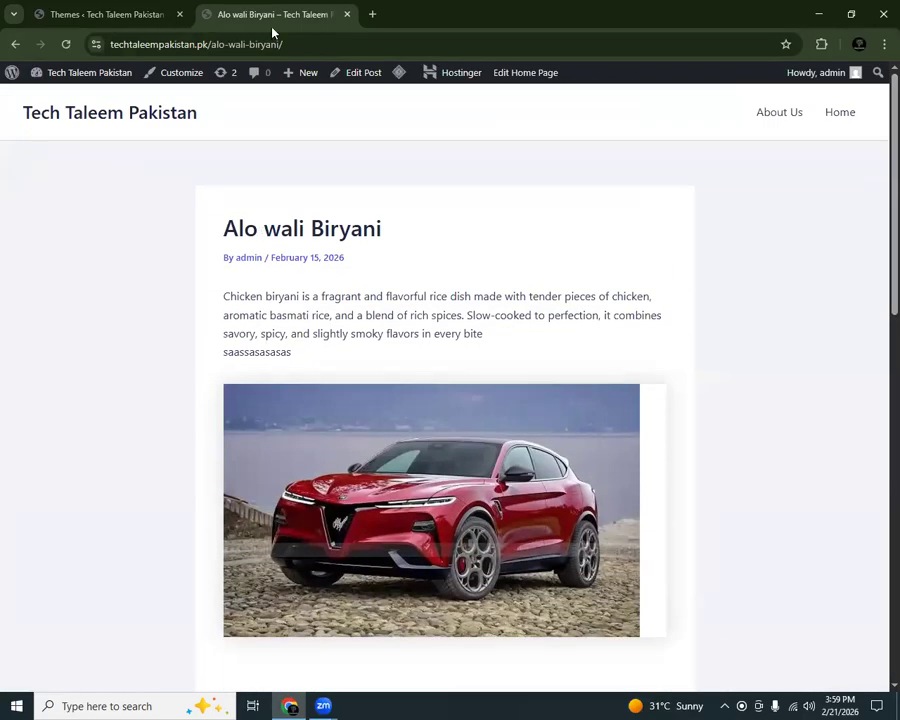
Step: View the active Astra theme's details in the installed themes list, and open an empty browser tab
left_click(164, 8)
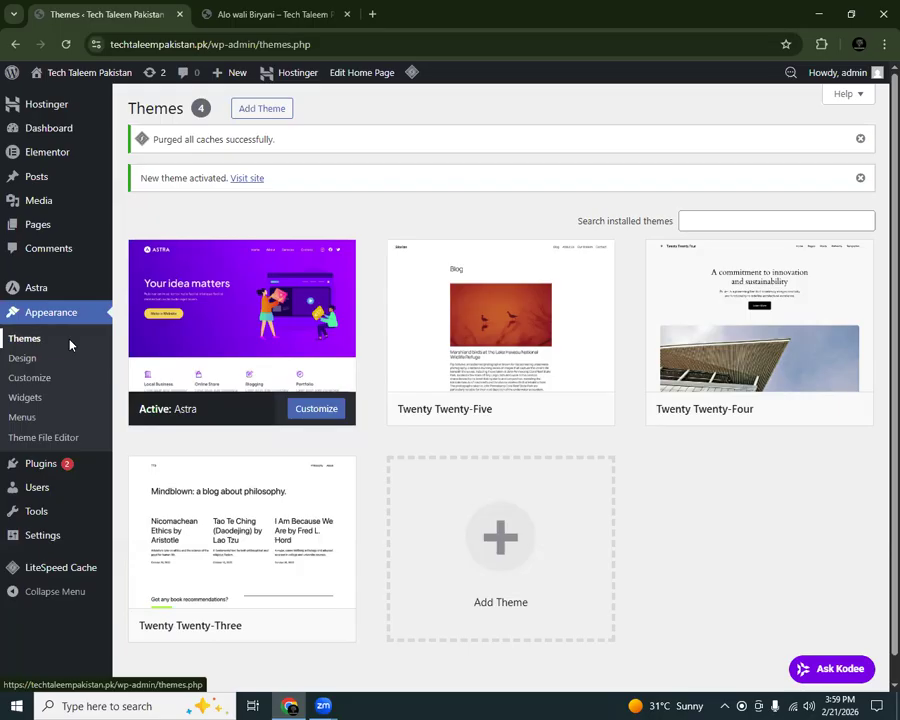
left_click(293, 278)
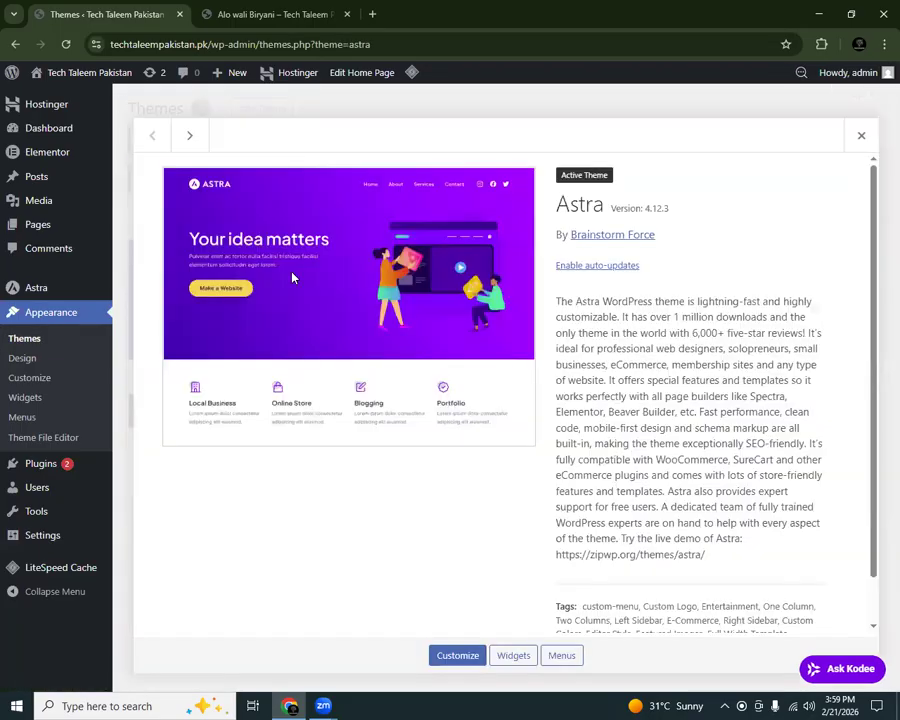
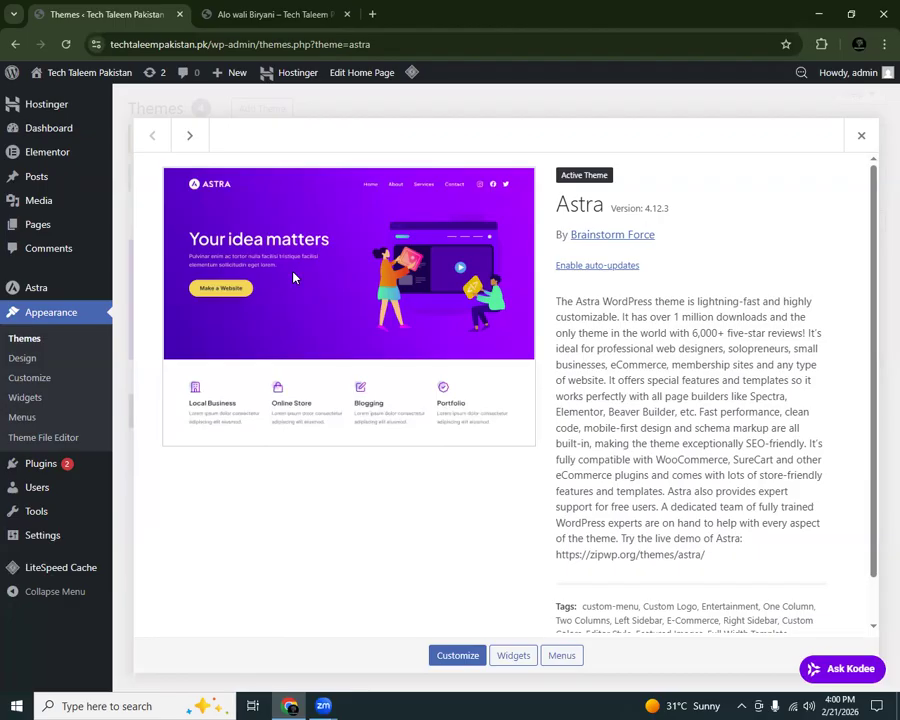
left_click(373, 12)
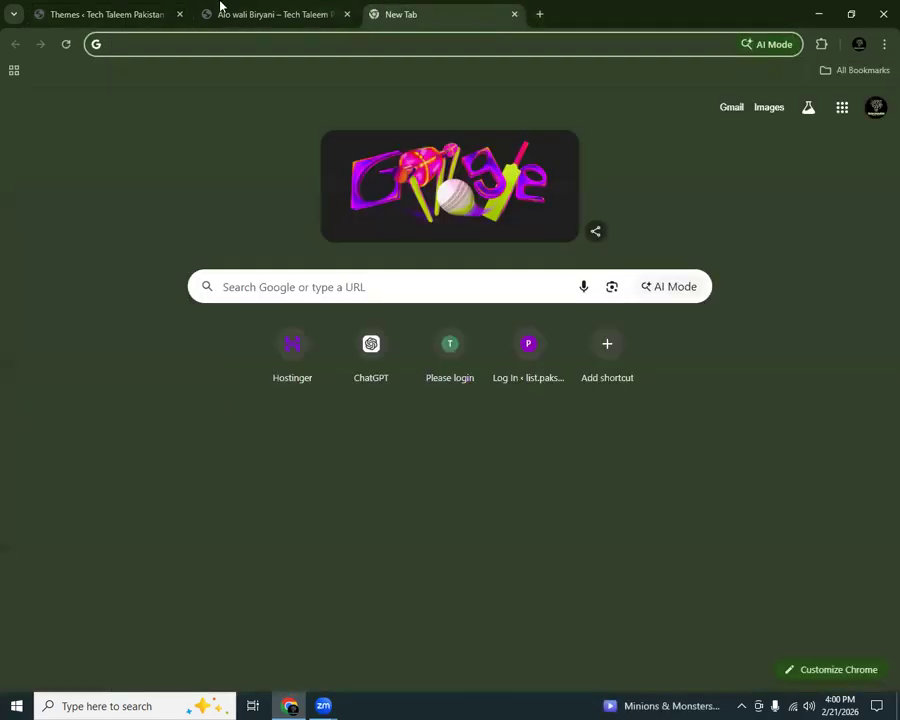
left_click(70, 12)
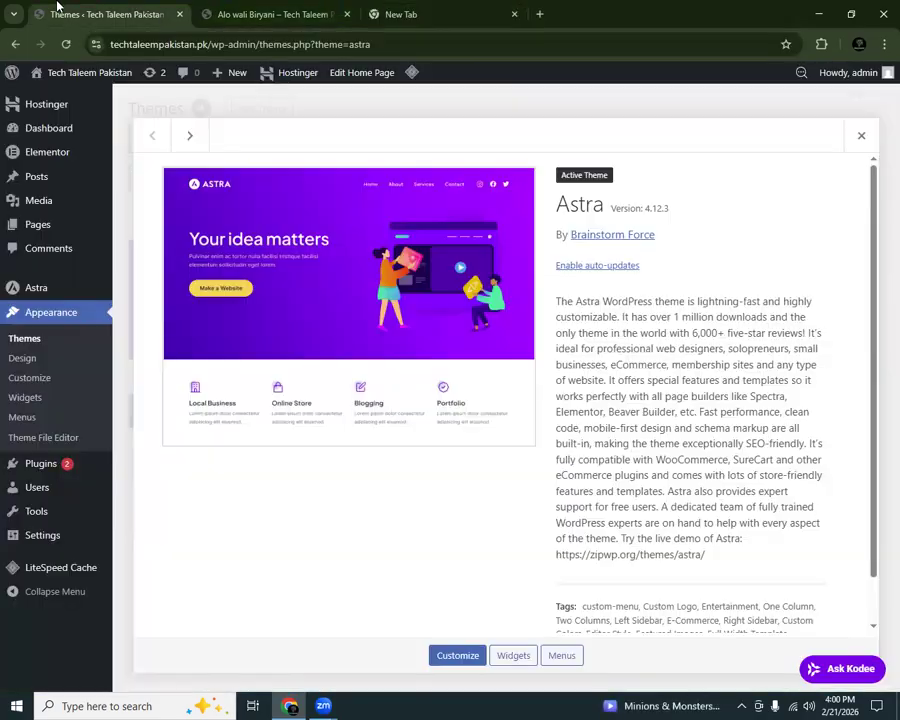
Step: Install and activate the Hello Elementor theme from the popular themes, and reload the Alo wali Biryani post in the other tab
left_click(24, 338)
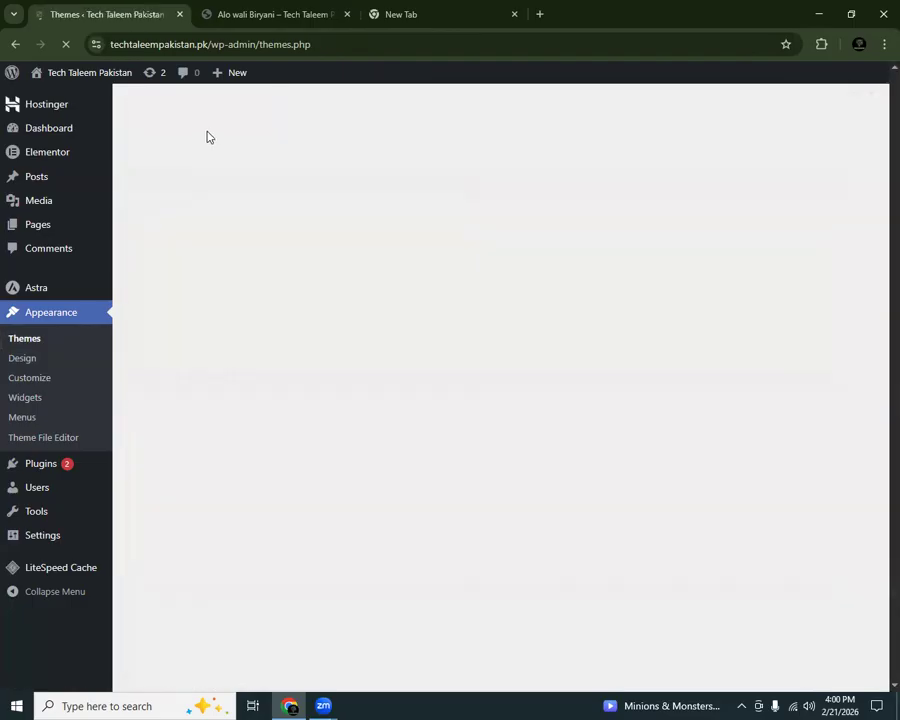
left_click(251, 111)
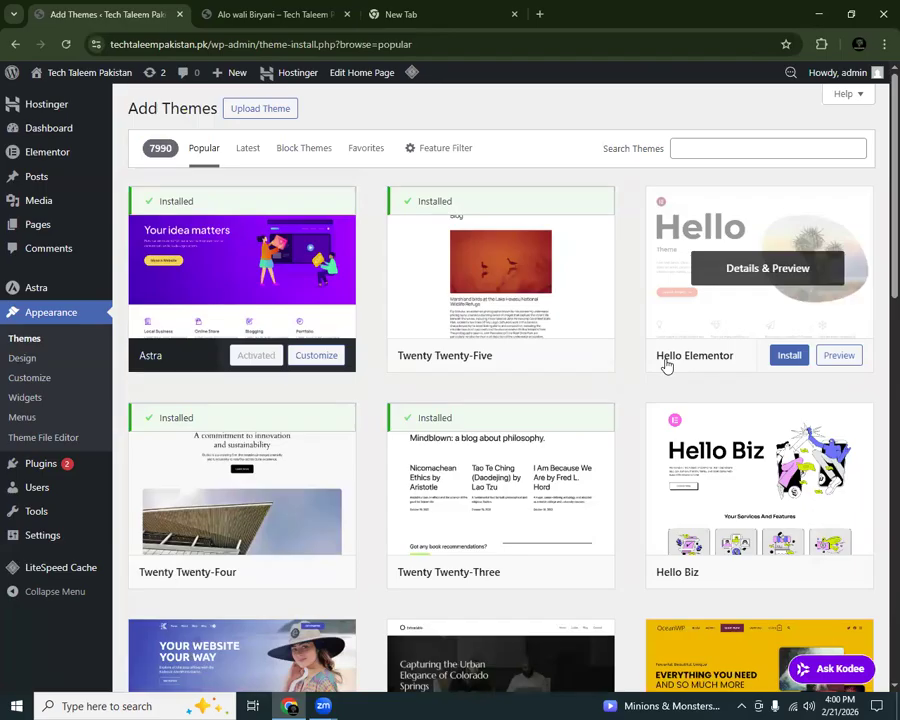
left_click(792, 356)
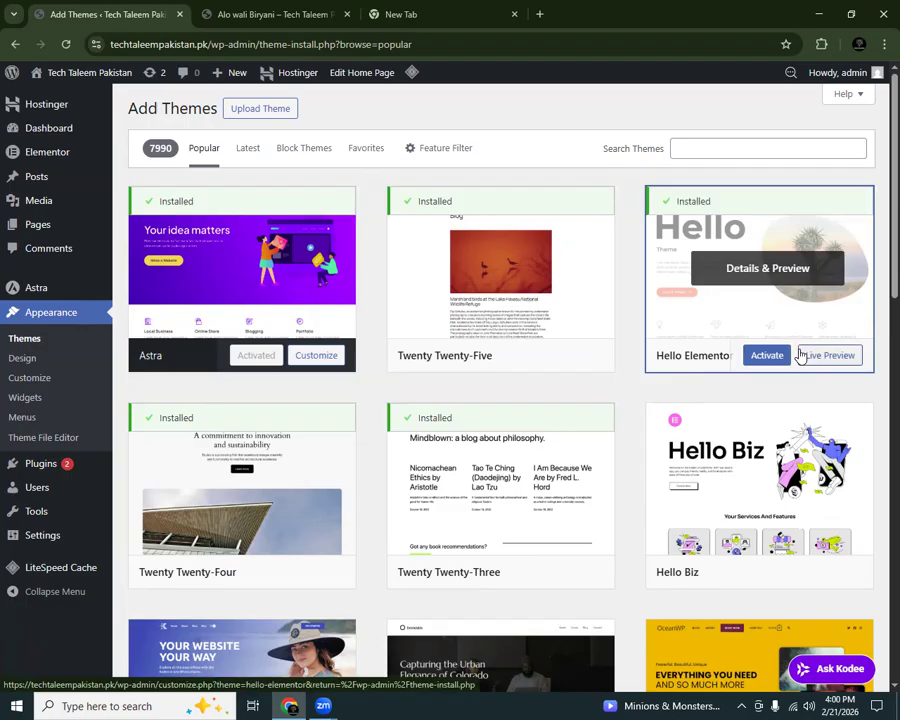
left_click(752, 355)
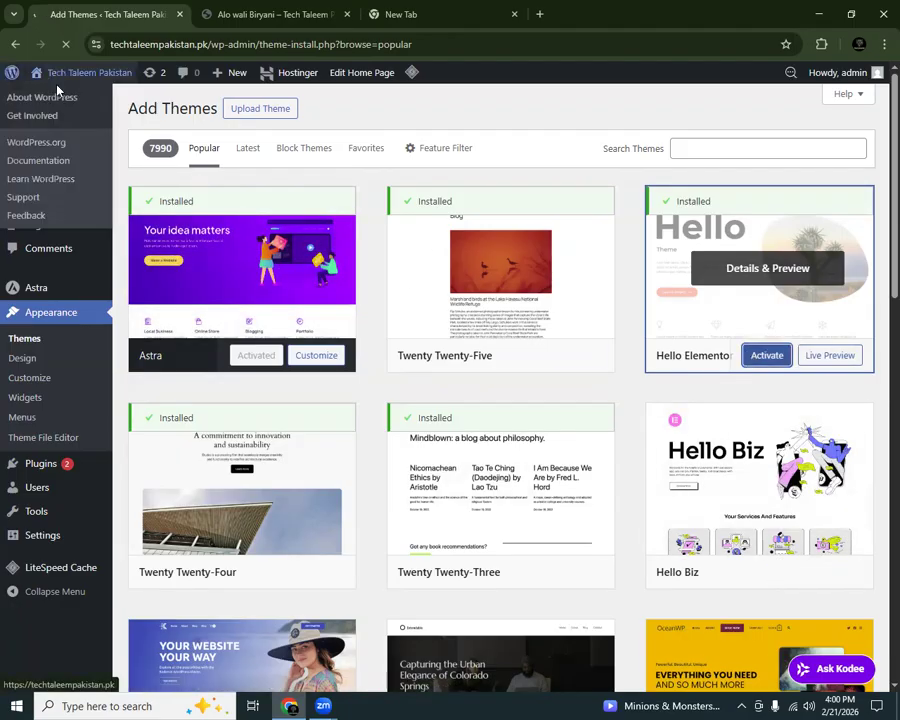
left_click(231, 14)
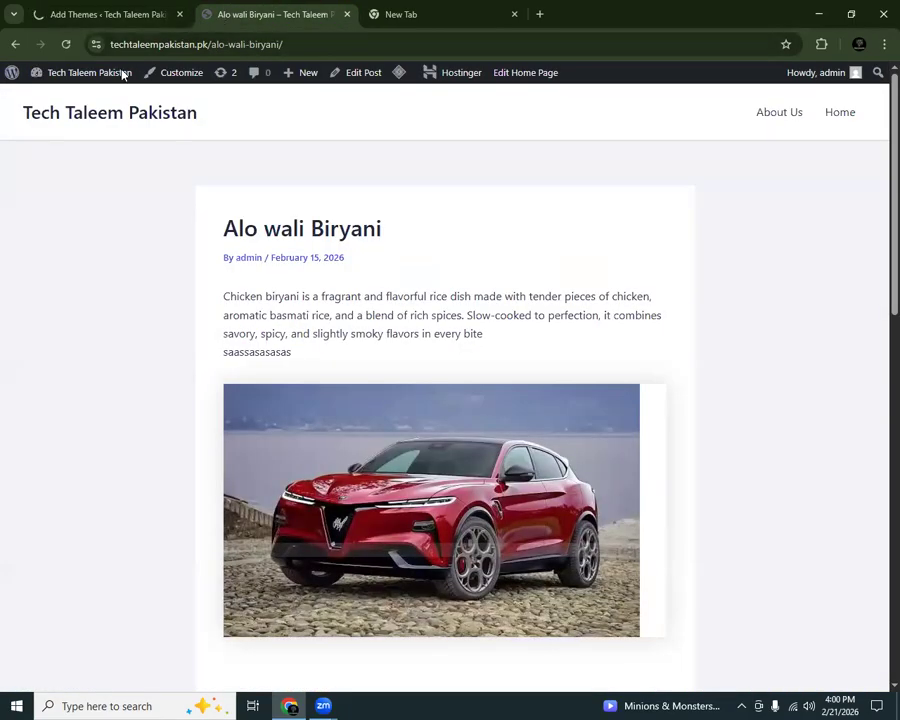
left_click(67, 46)
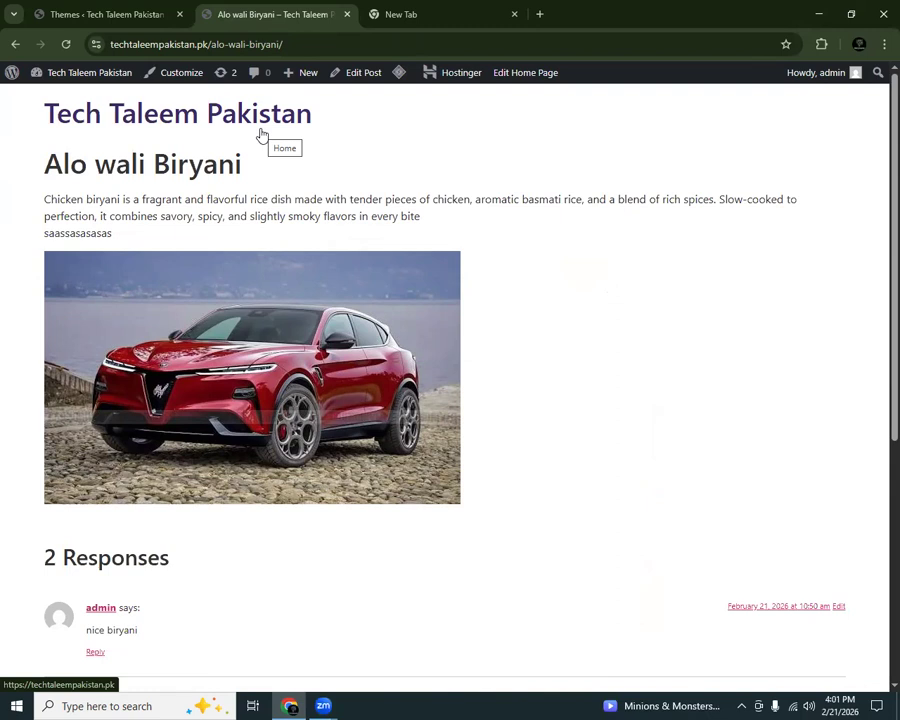
Step: Reactivate the Astra theme, and visit the site's front page to highlight its heading
left_click(136, 10)
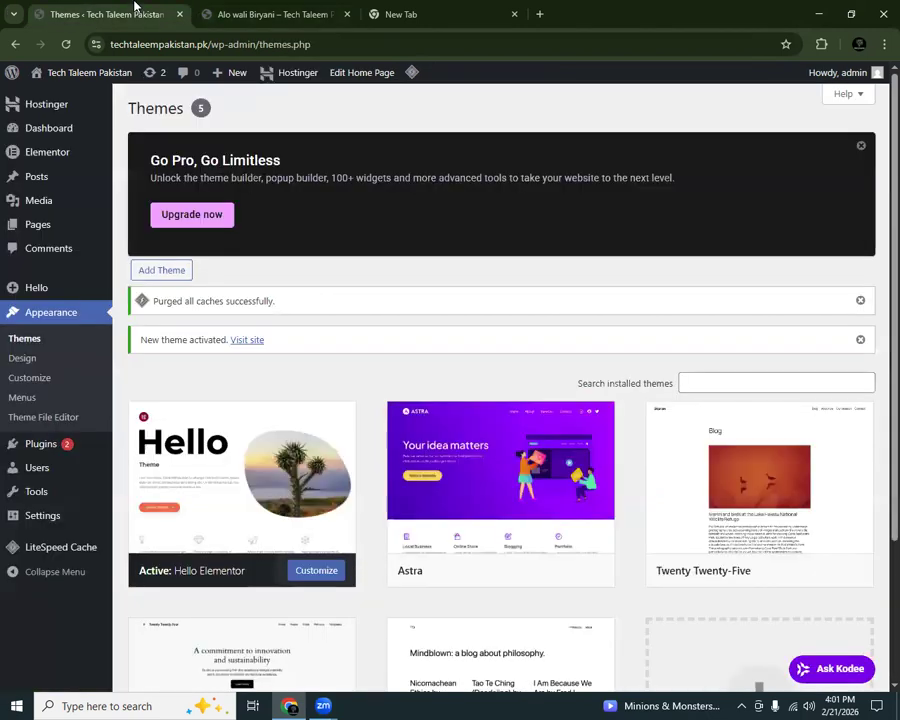
left_click(500, 573)
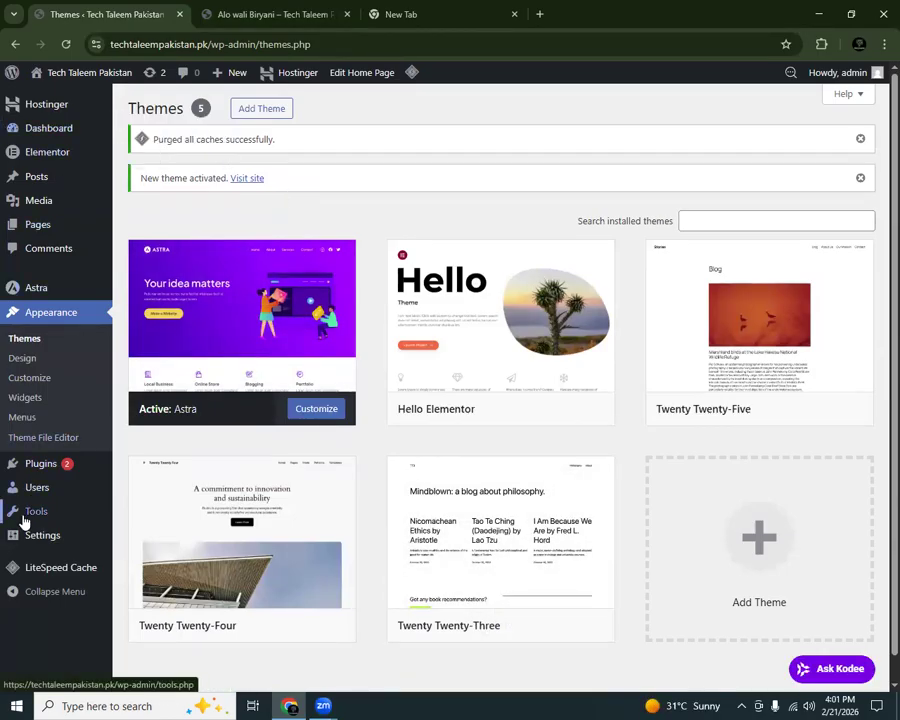
left_click(55, 98)
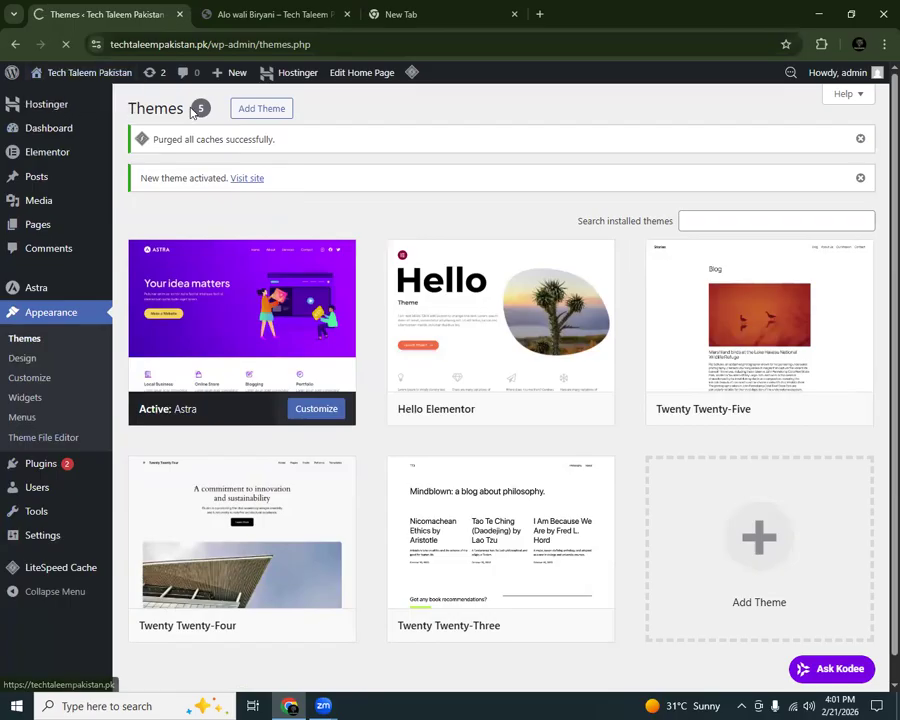
left_click_drag(124, 164, 141, 192)
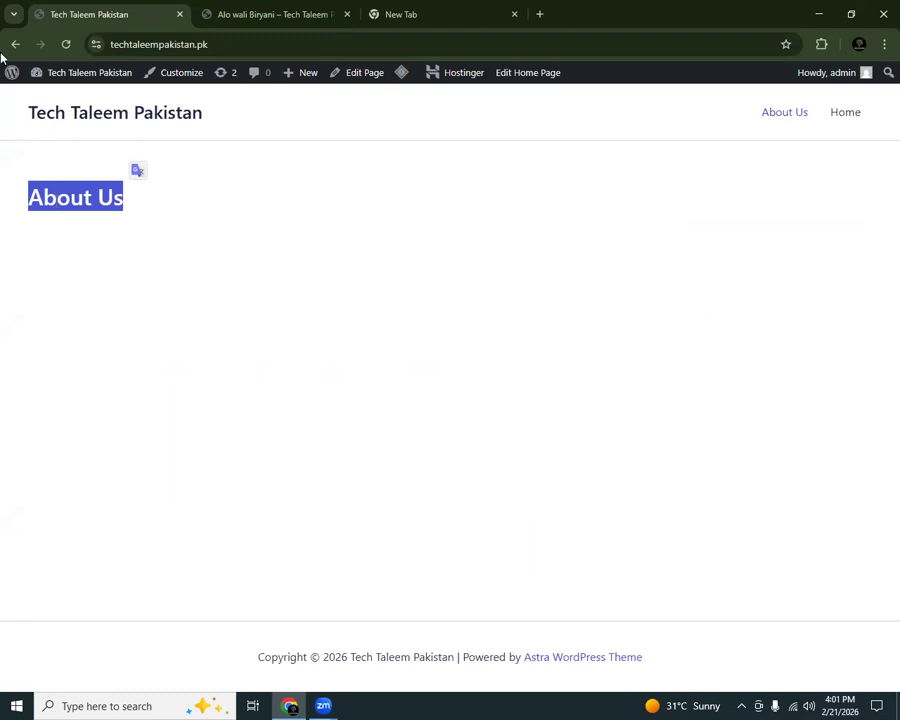
Step: Set the static homepage to the Home page in the site's reading settings, and save the changes
left_click(40, 178)
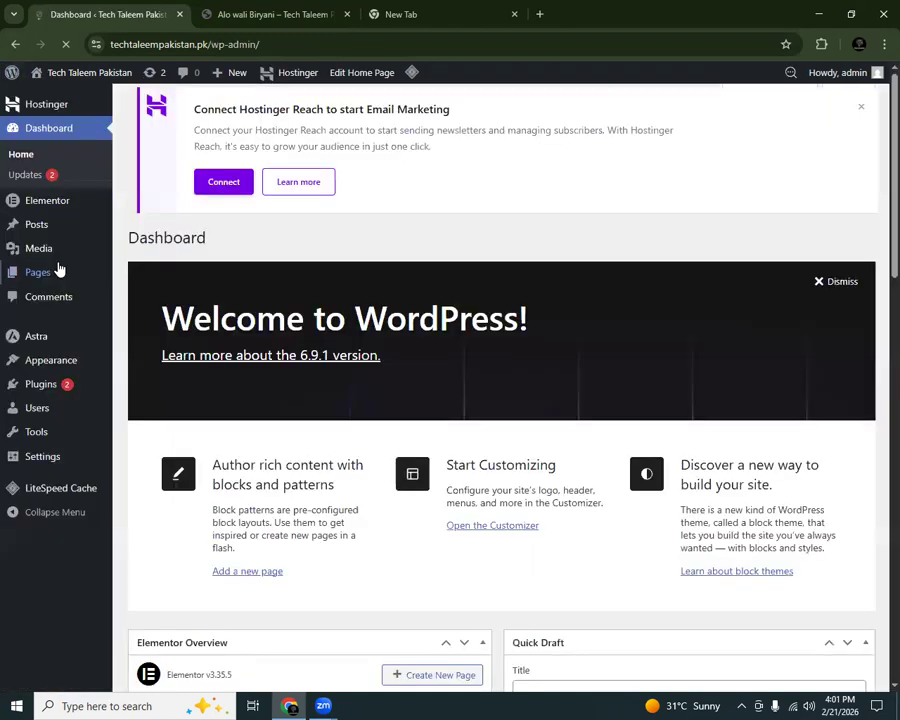
mouse_move(60, 390)
mouse_move(60, 456)
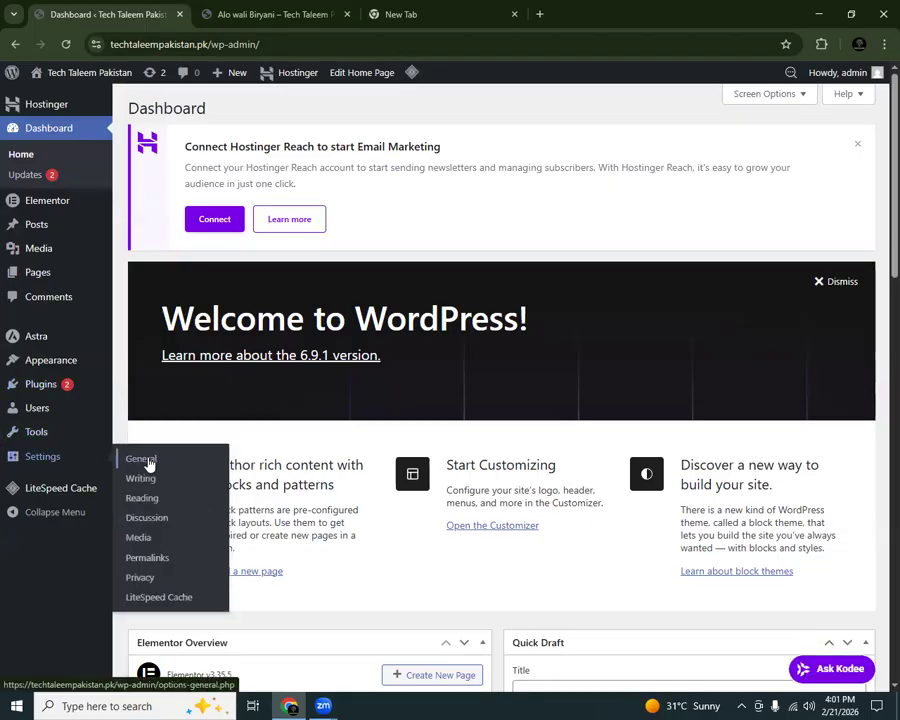
left_click(148, 502)
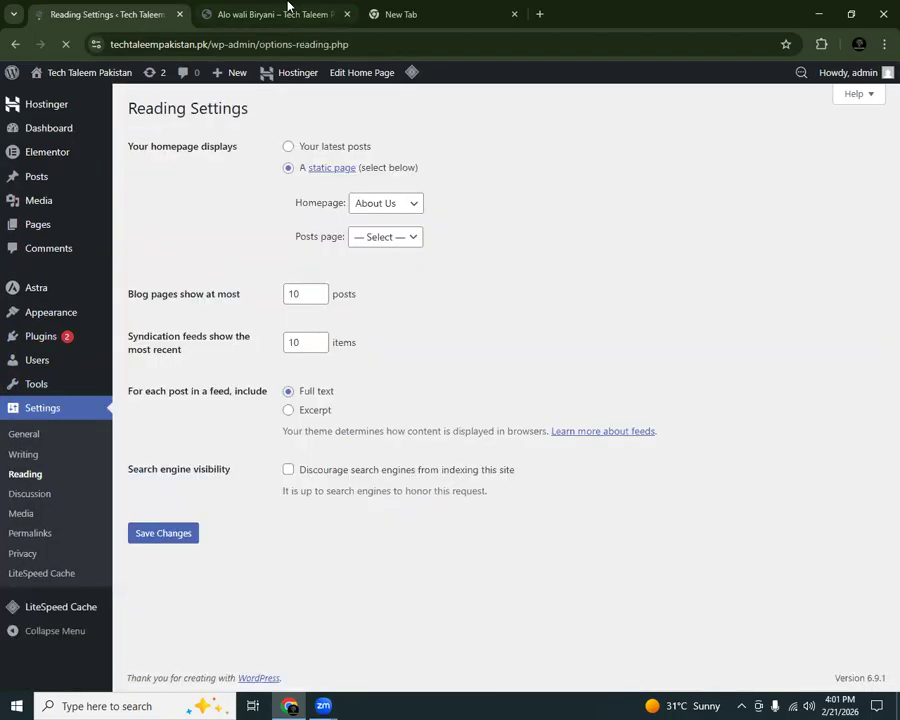
left_click(371, 205)
left_click(363, 259)
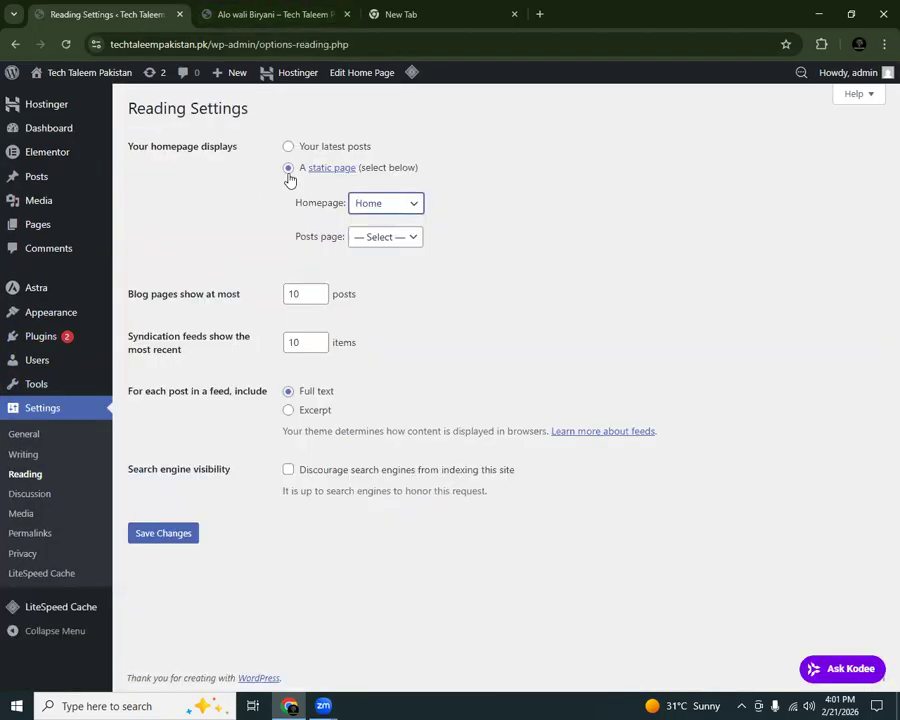
left_click(159, 533)
Step: Reload the Alo wali Biryani post, follow the site's Home link, and close the reading settings tab
left_click(263, 15)
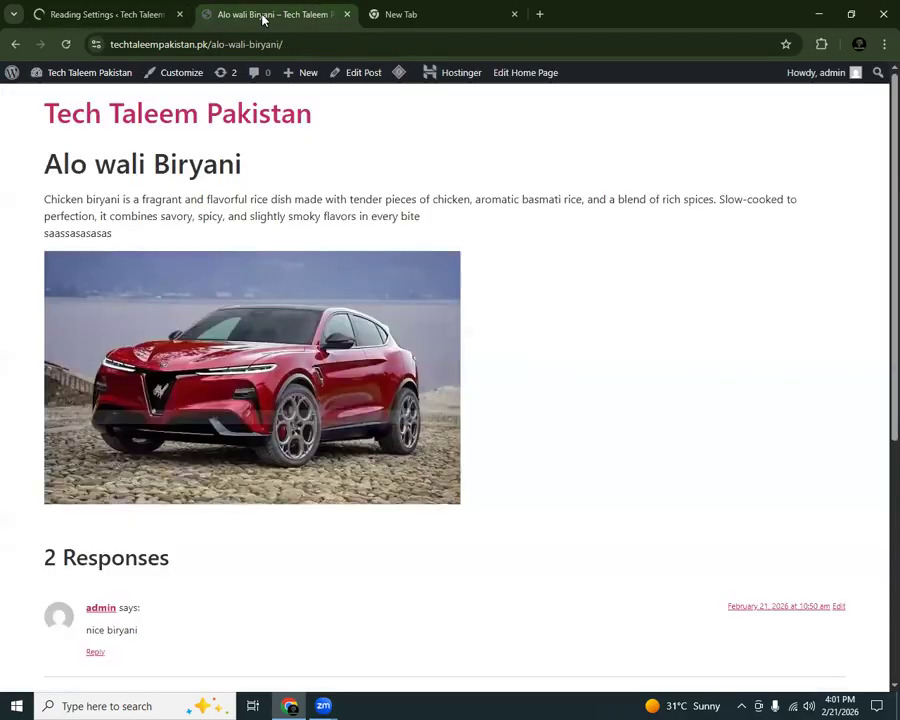
left_click(66, 44)
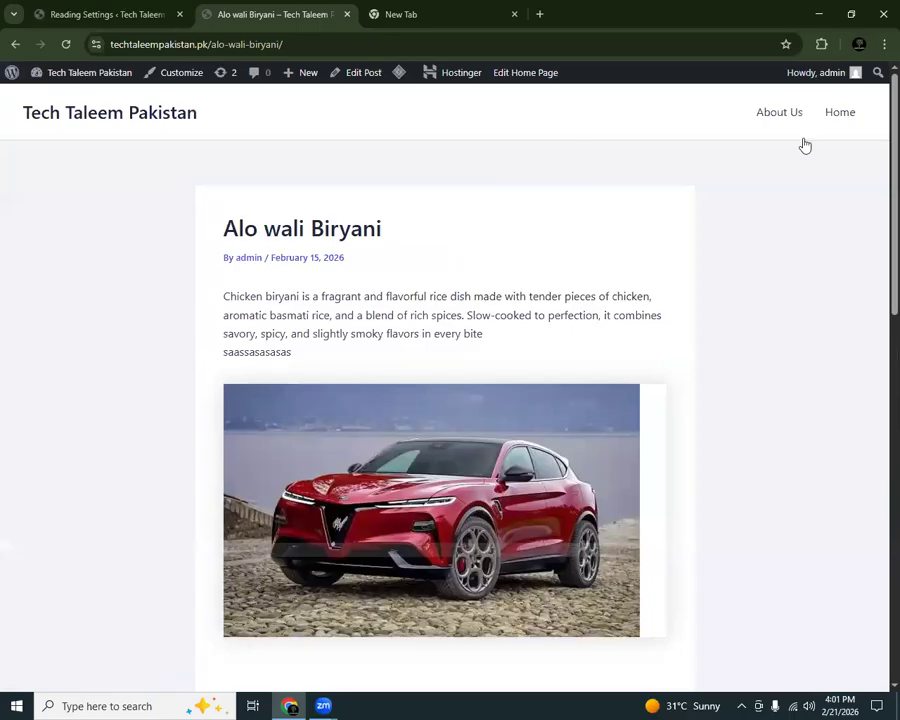
left_click(828, 113)
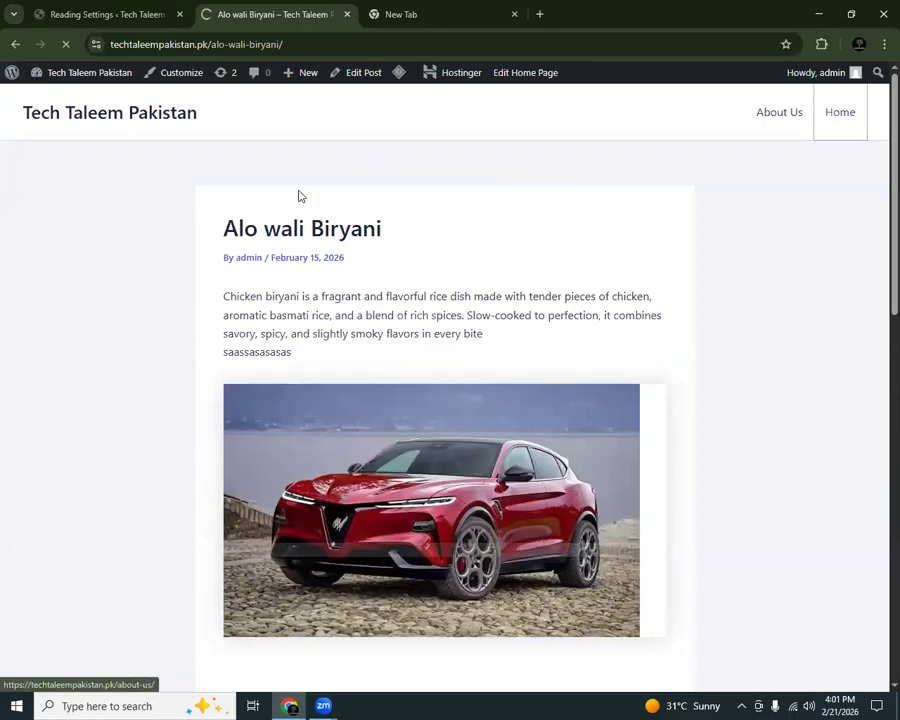
left_click(855, 113)
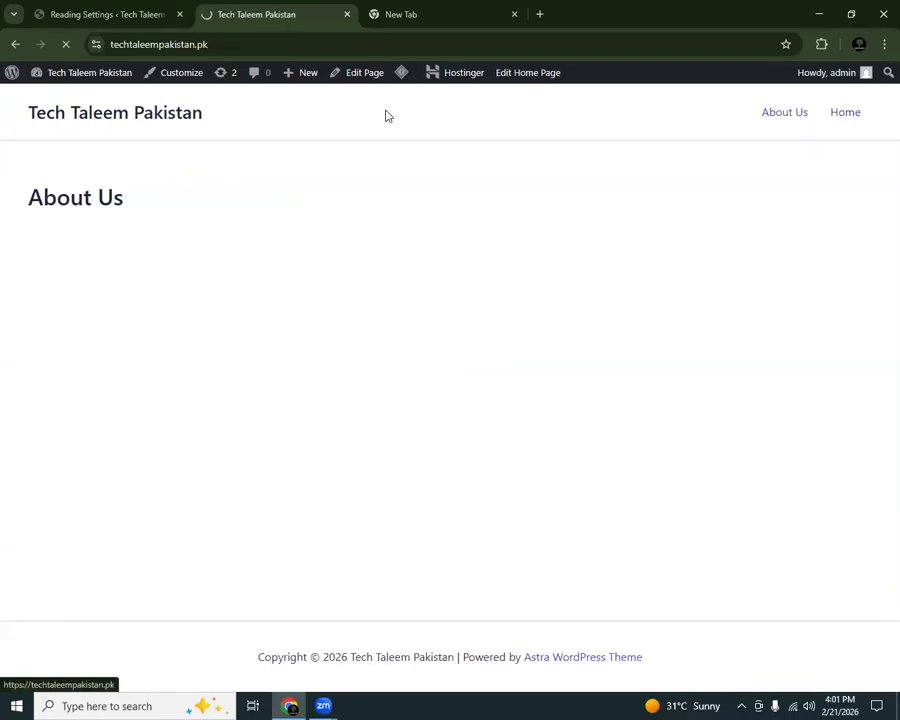
left_click(179, 14)
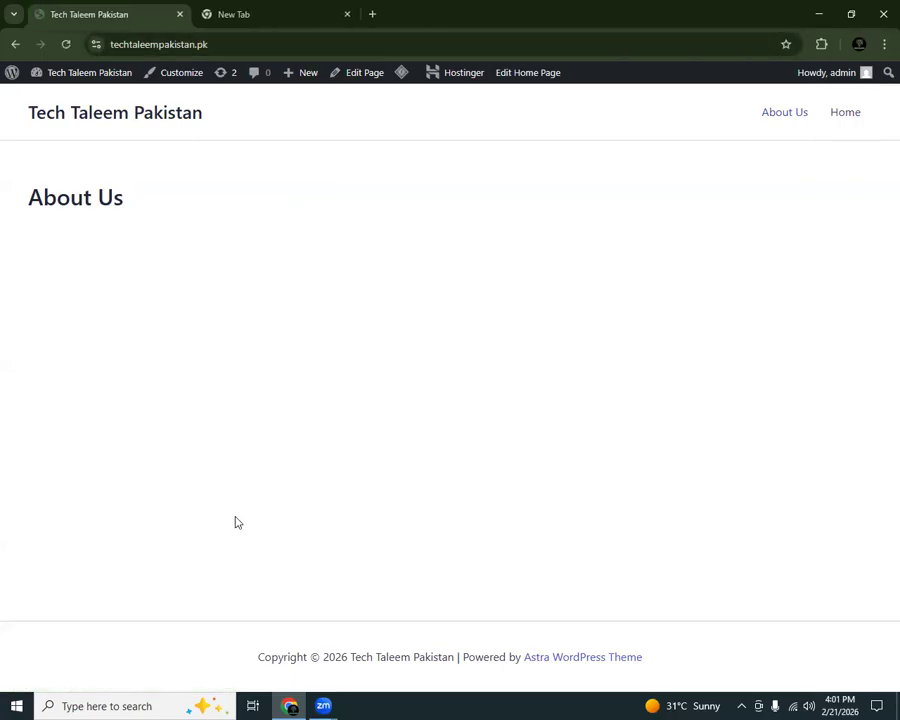
Step: Look over the dashboard and the list of installed themes, and visit the site's front page
left_click(14, 74)
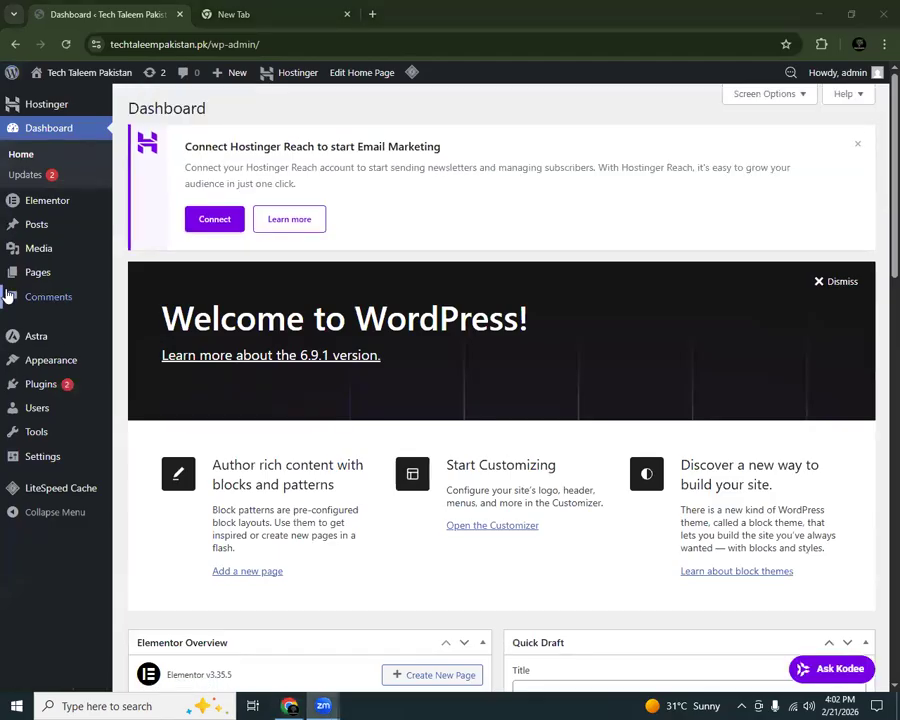
mouse_move(48, 268)
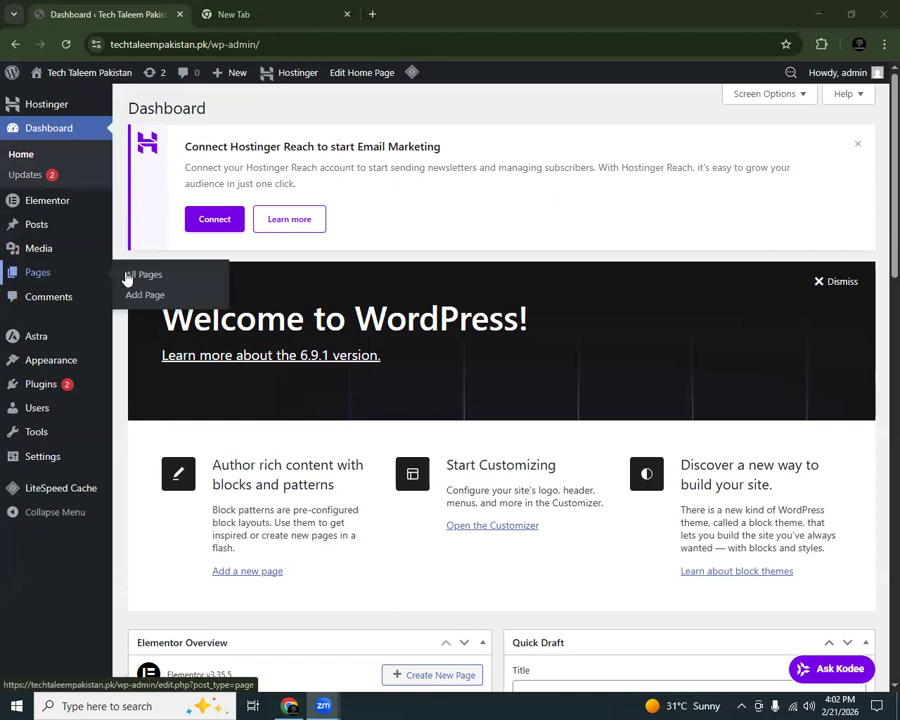
mouse_move(62, 367)
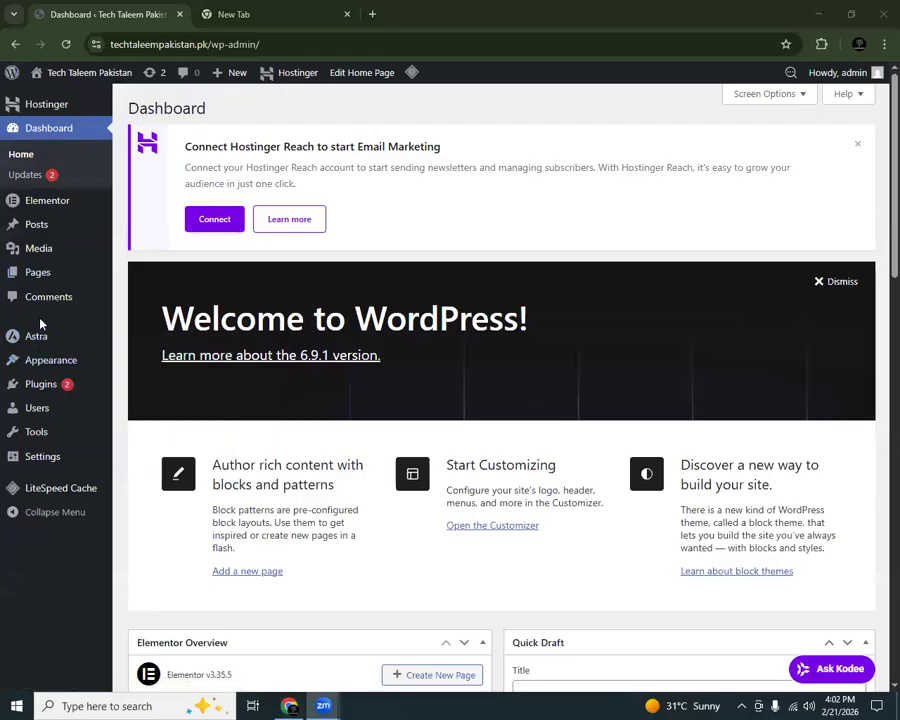
left_click(48, 362)
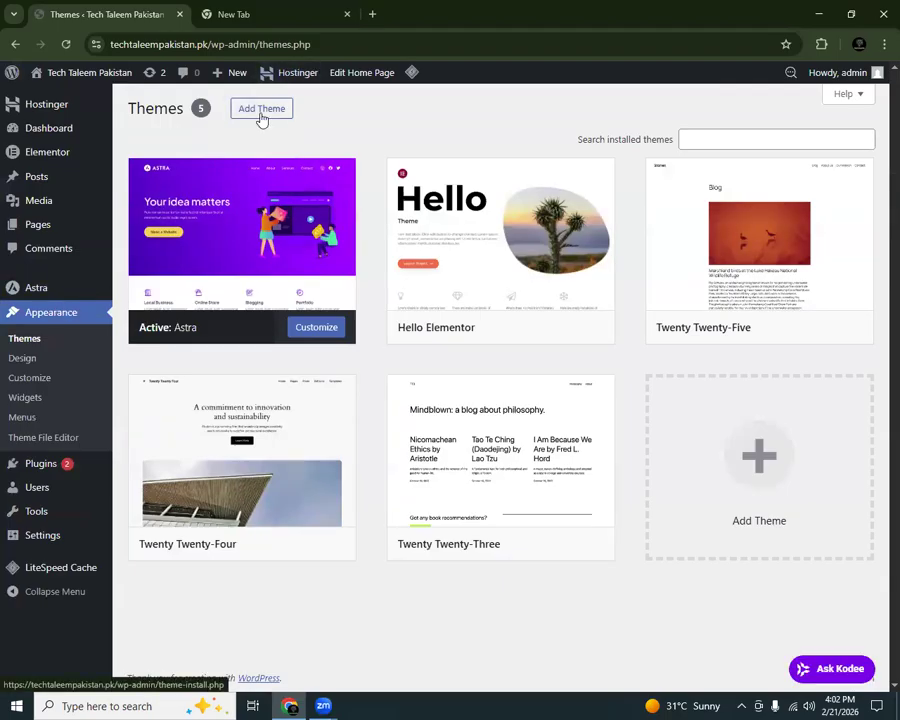
mouse_move(201, 327)
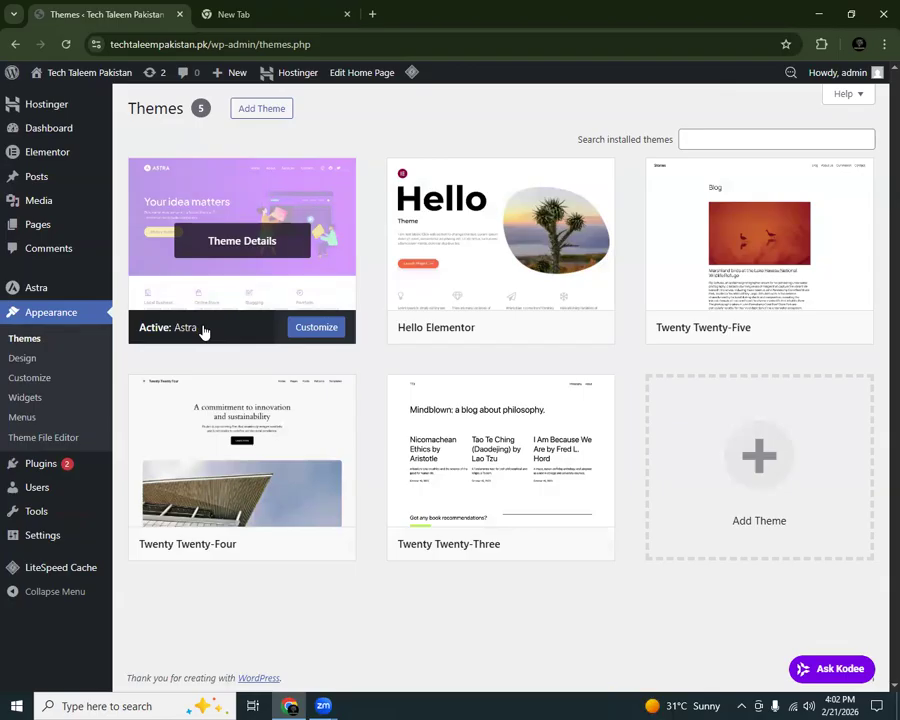
left_click(88, 98)
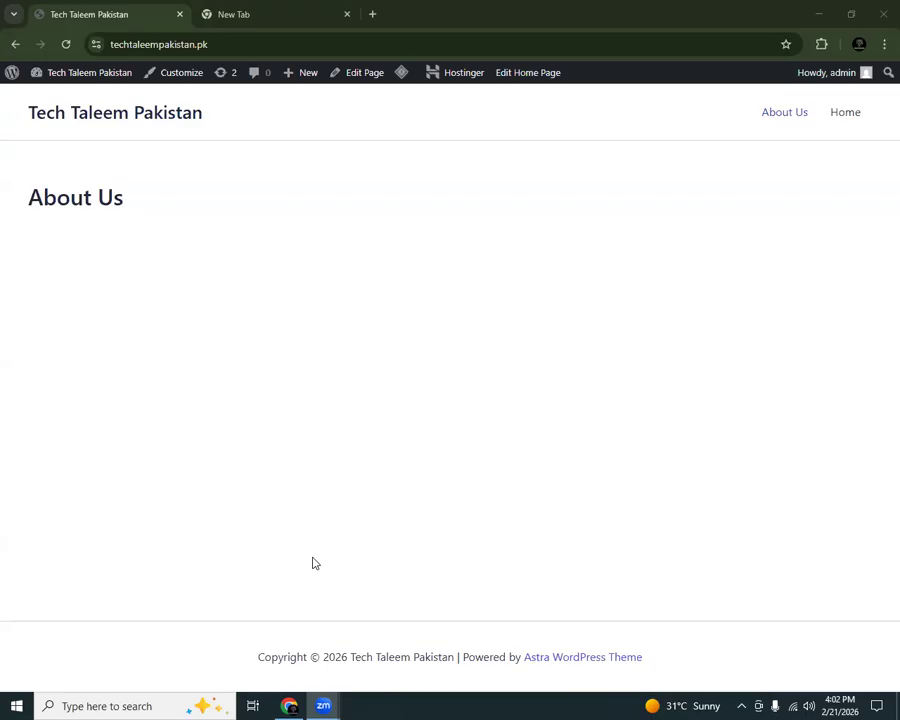
Step: Follow the site's Home link, and highlight the Tech Taleem Pakistan site title in the header
left_click(838, 115)
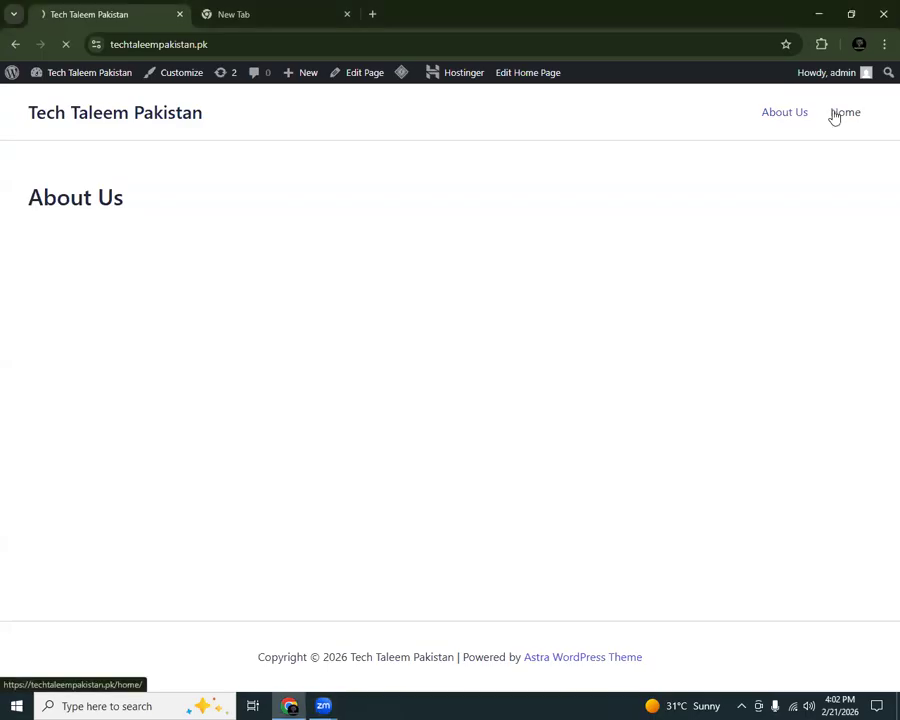
left_click(259, 8)
left_click(80, 8)
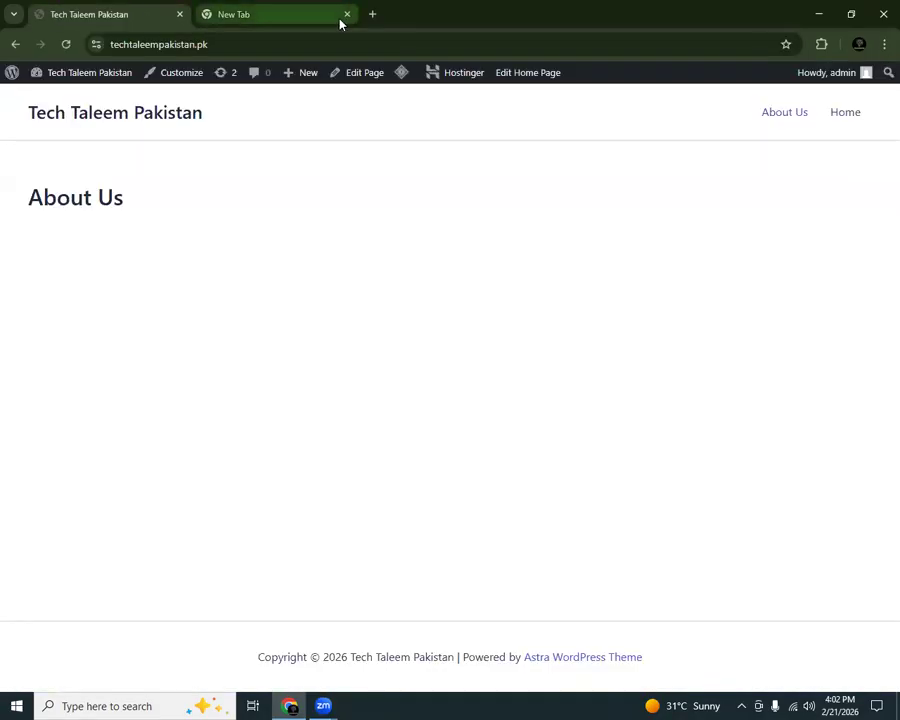
left_click(346, 15)
left_click(205, 9)
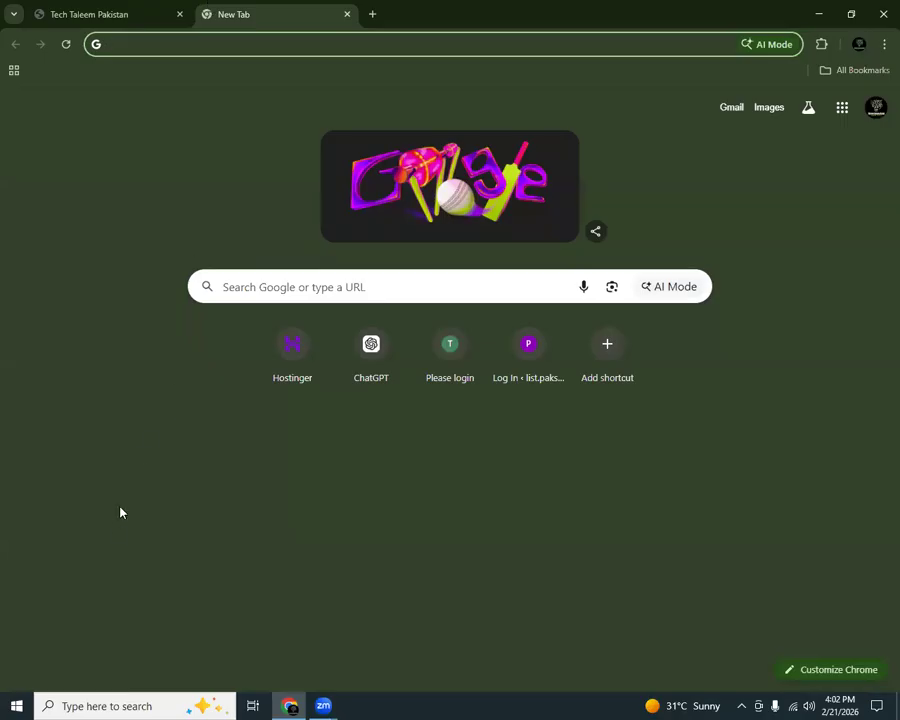
left_click(130, 8)
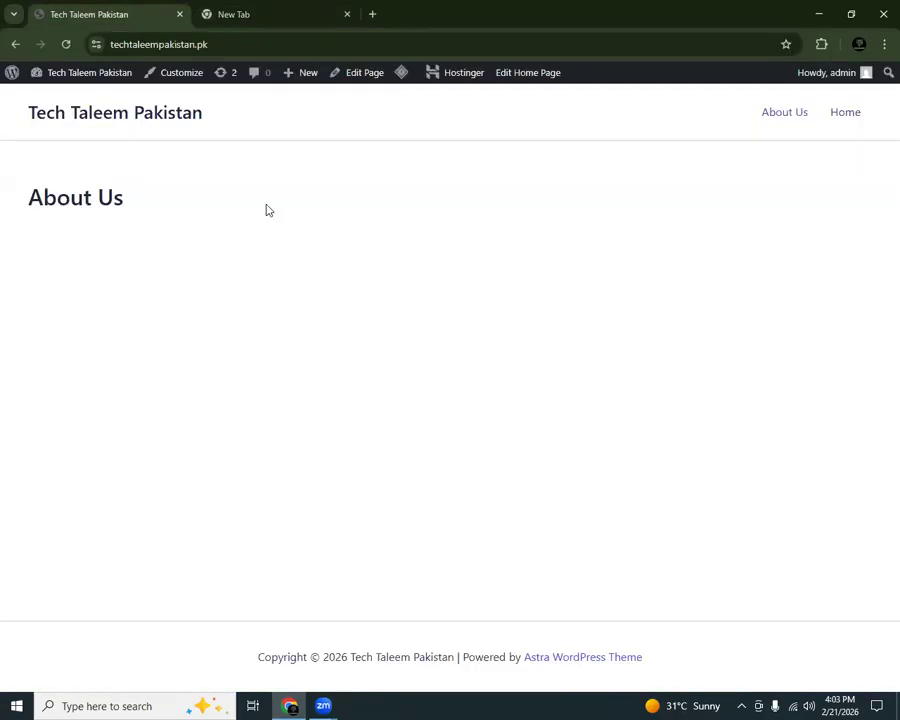
left_click_drag(225, 143, 3, 113)
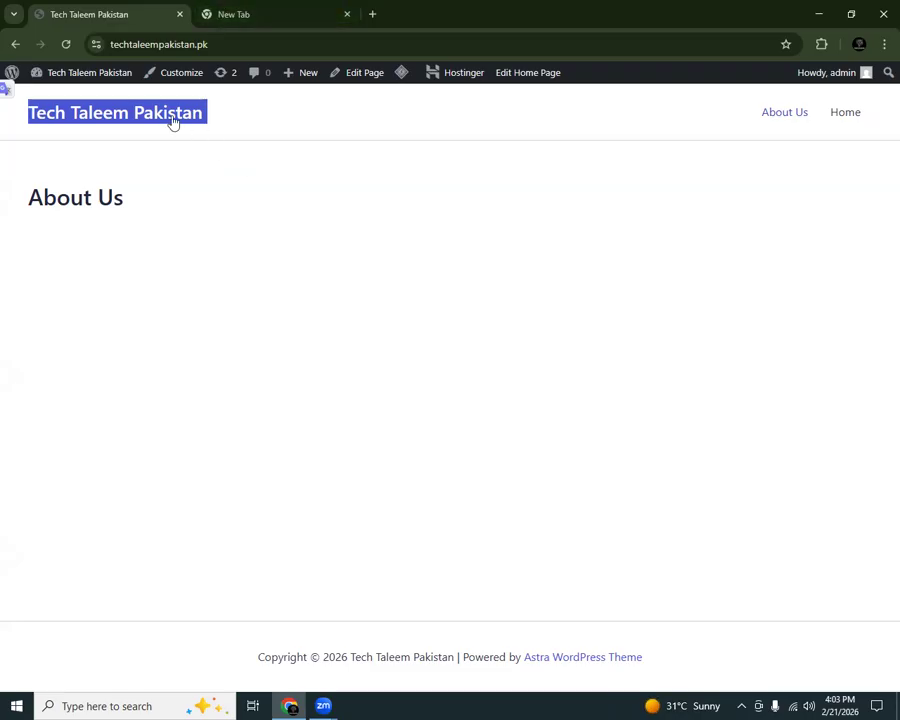
Step: Highlight the Tech Taleem Pakistan site title in the header again, and follow the Home link in the site navigation
double_click(1, 113)
left_click(19, 91)
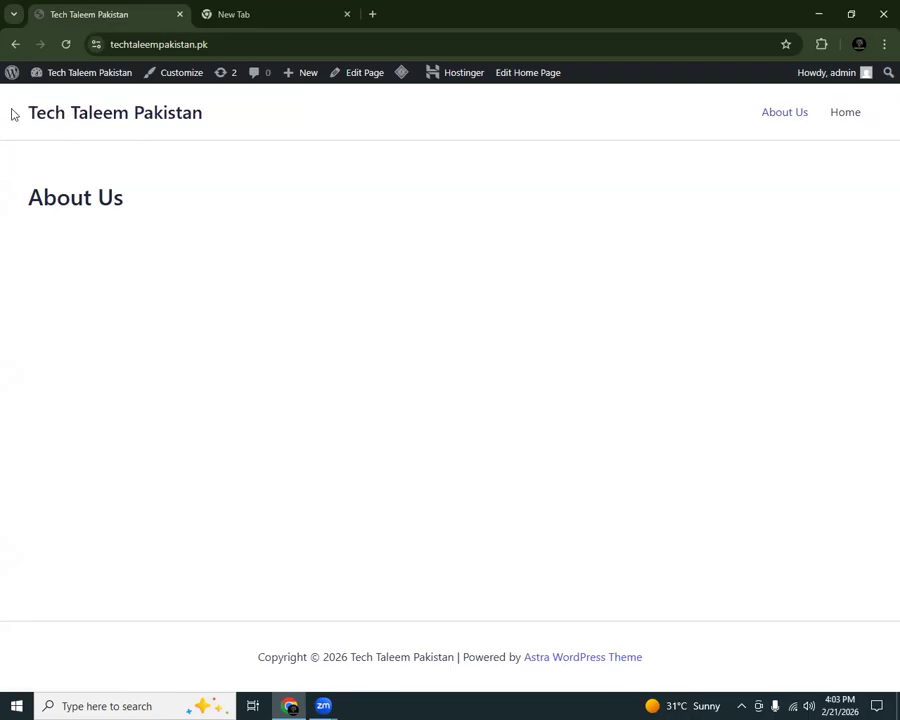
left_click_drag(13, 114, 92, 128)
left_click(281, 214)
left_click_drag(18, 121, 211, 105)
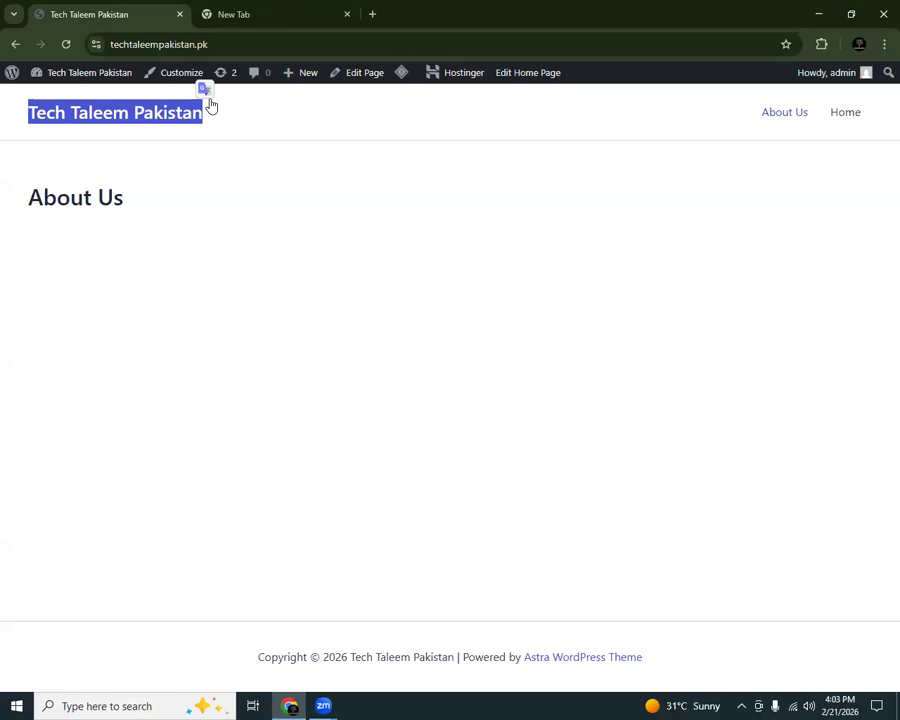
left_click(842, 113)
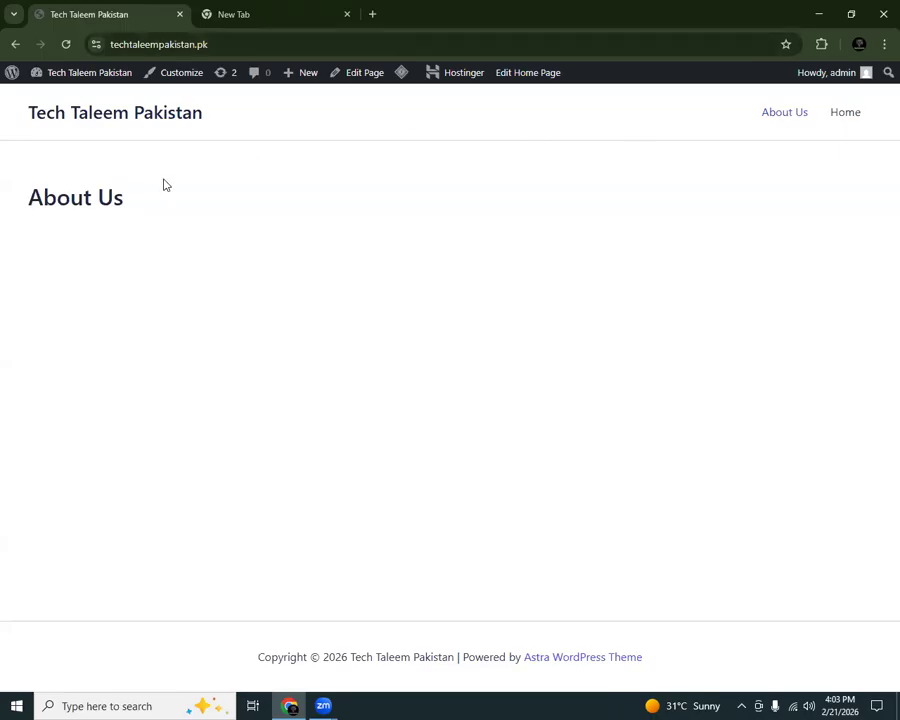
left_click(186, 46)
key("ctrl+c")
left_click(240, 10)
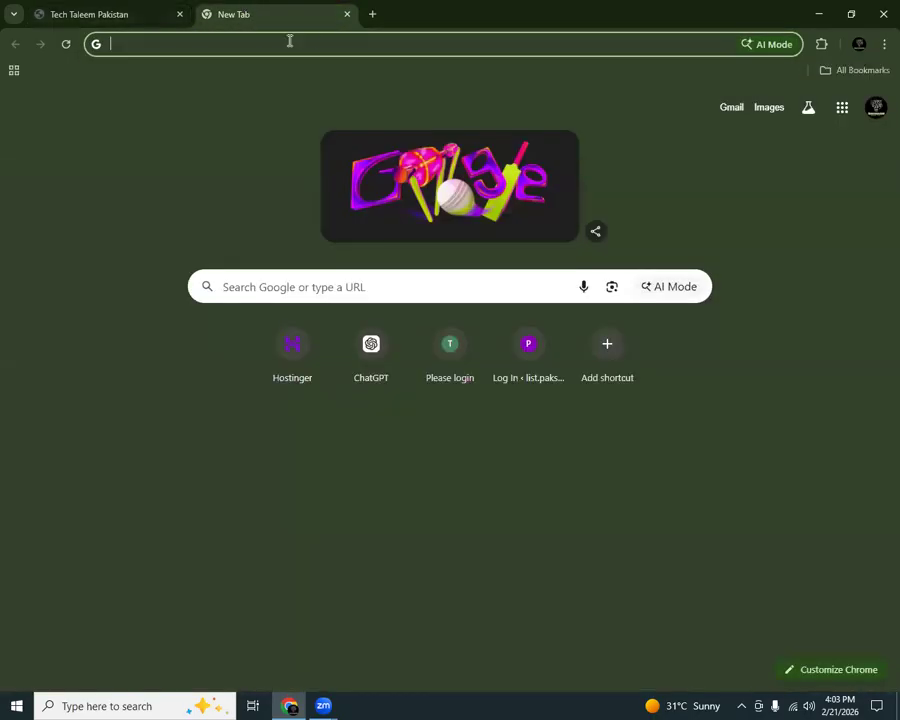
key("ctrl+v")
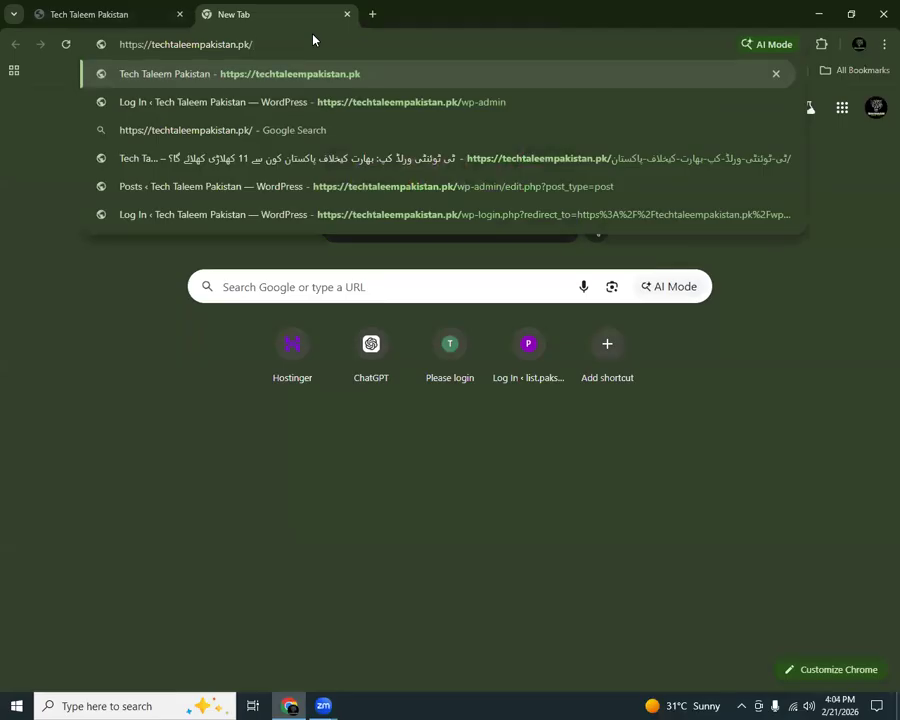
key("Escape")
left_click(13, 14)
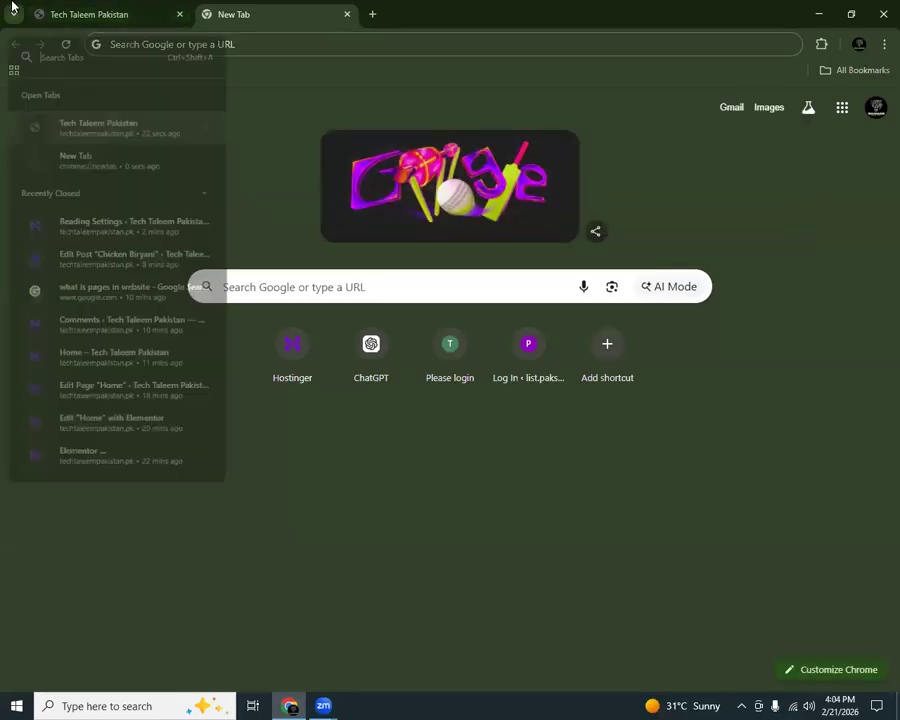
left_click(90, 123)
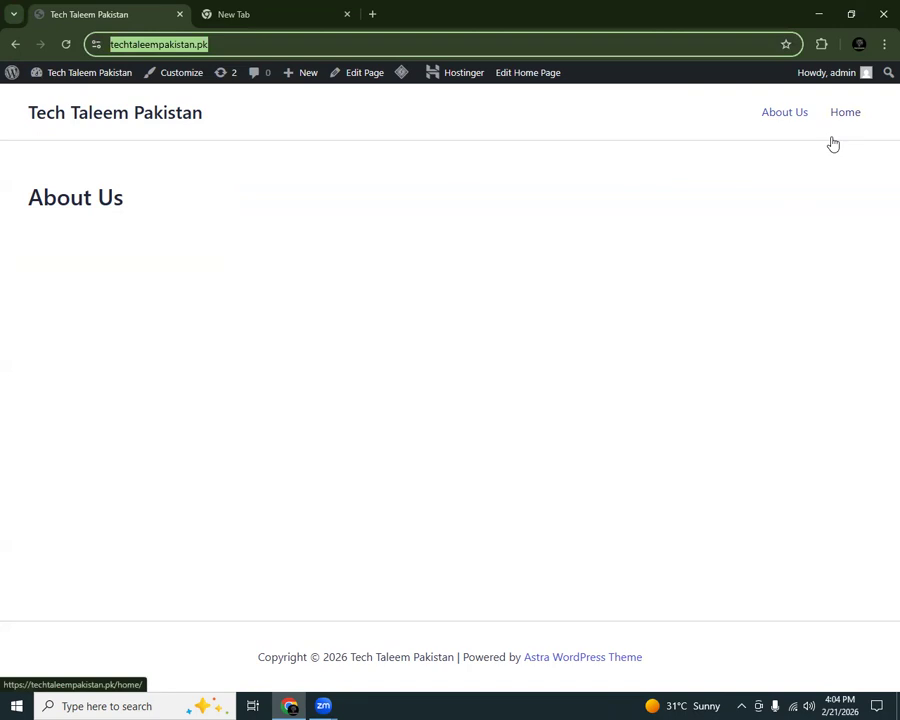
Step: Point out the header's site title and the About Us page heading by highlighting each text in turn
left_click_drag(199, 126, 12, 116)
double_click(12, 117)
triple_click(12, 117)
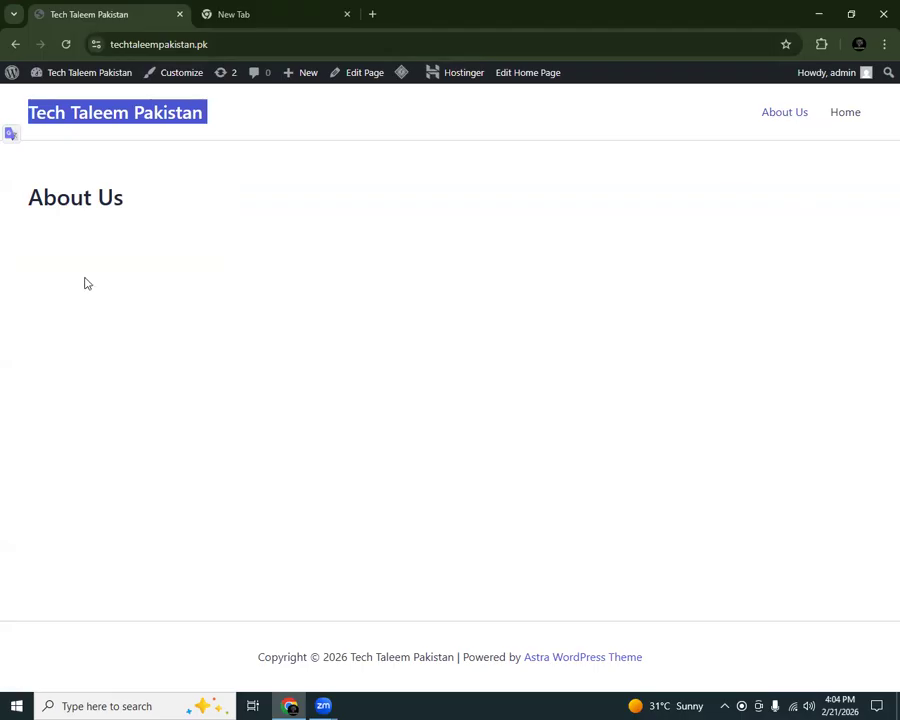
left_click_drag(88, 198, 93, 201)
triple_click(93, 200)
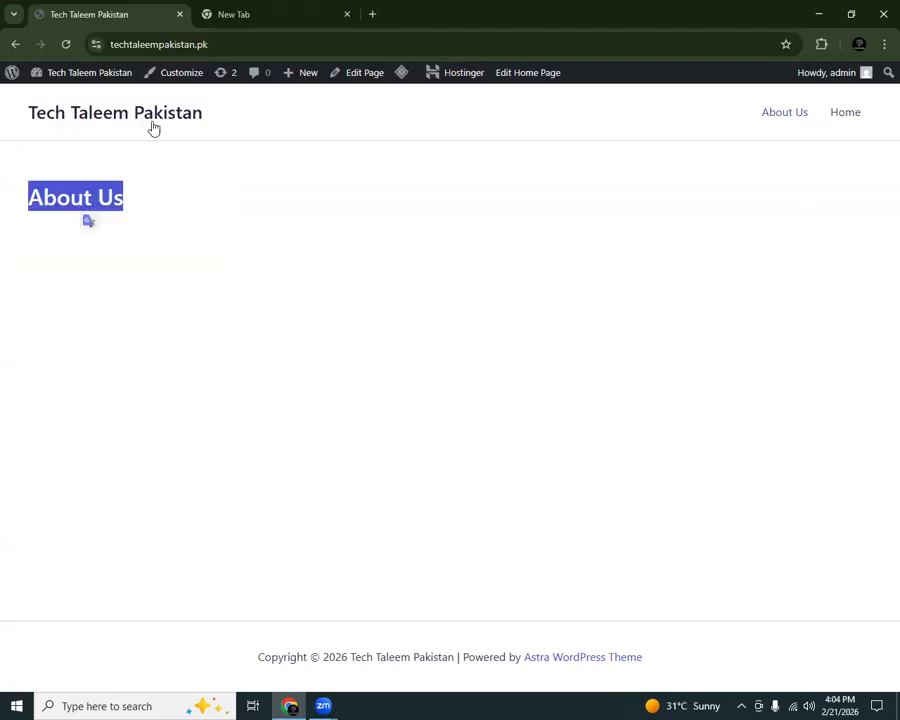
double_click(111, 198)
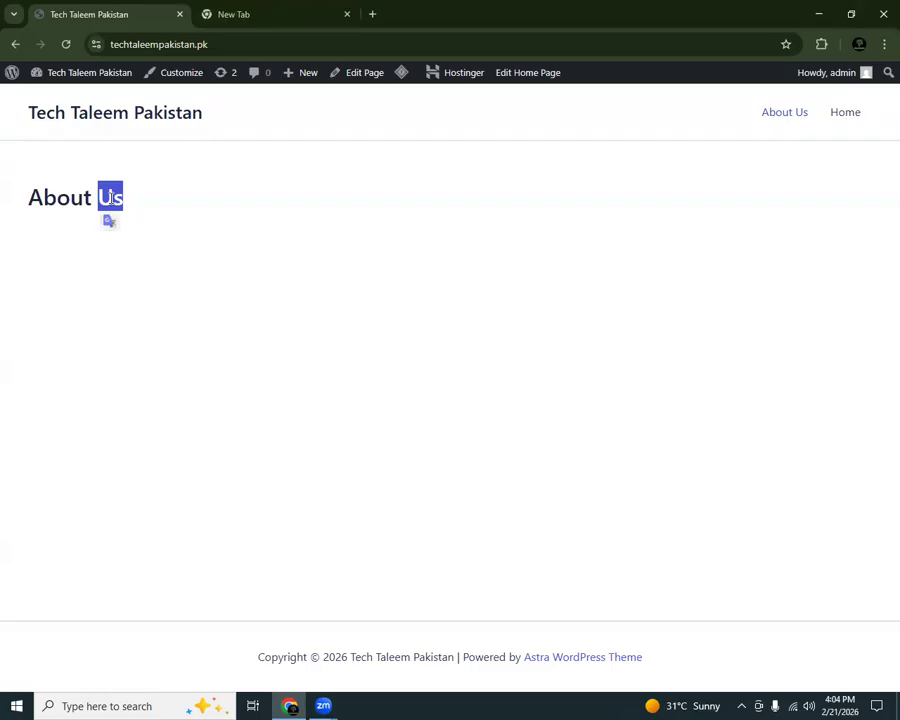
left_click_drag(208, 110, 18, 132)
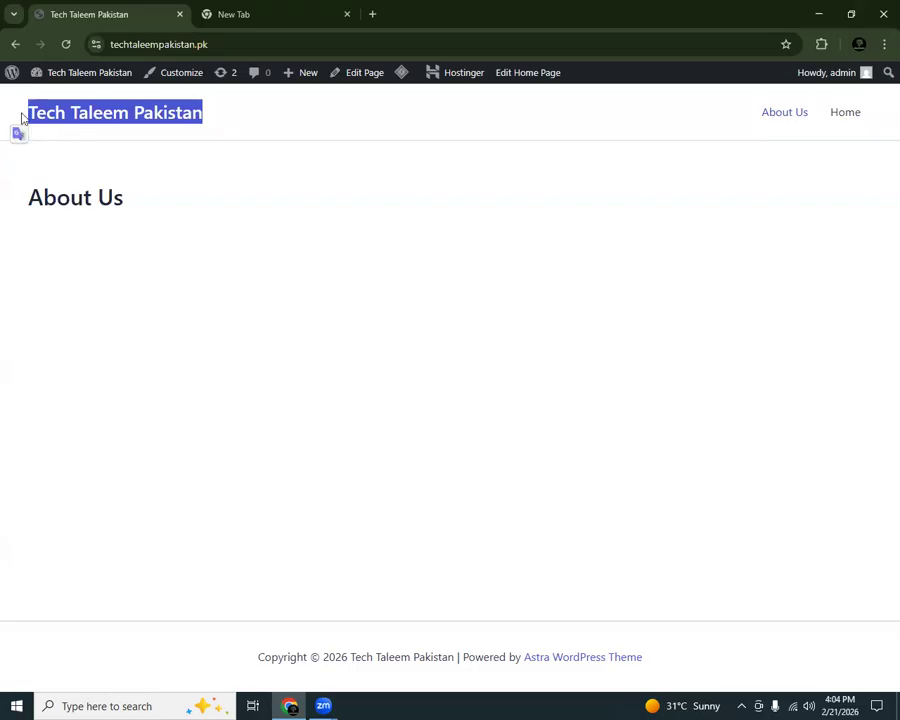
double_click(22, 116)
Step: Load the personal-domain My Blog site in the empty browser tab, and compare it with the Tech Taleem Pakistan site
left_click(268, 8)
type("shahz")
key("Return")
left_click(185, 8)
left_click(241, 8)
left_click(160, 10)
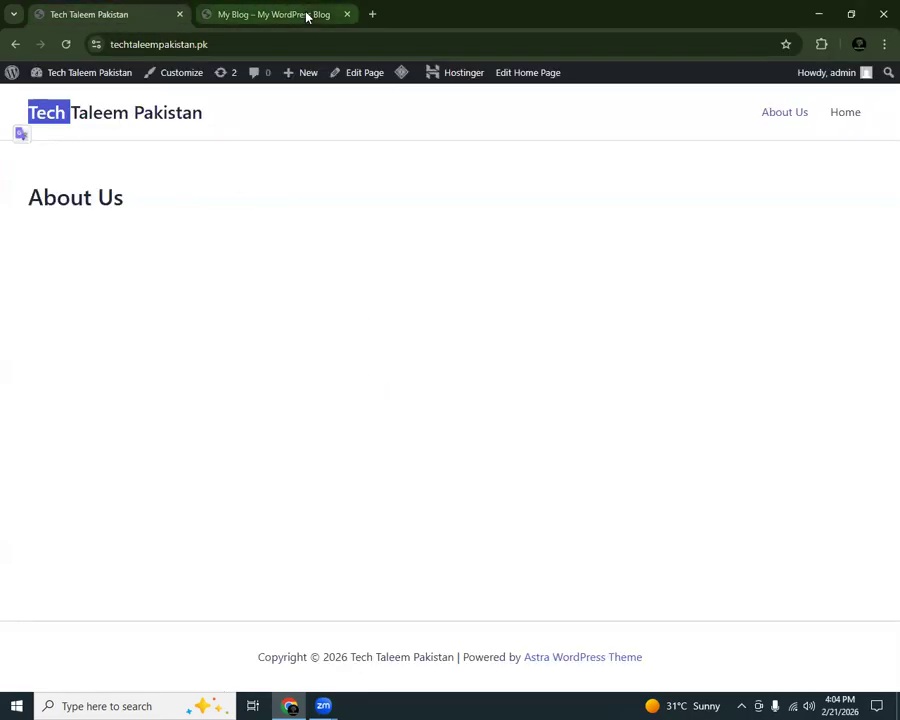
Step: Review the My Blog site and close its tab, and follow the Home link on the Tech Taleem Pakistan site
left_click(338, 14)
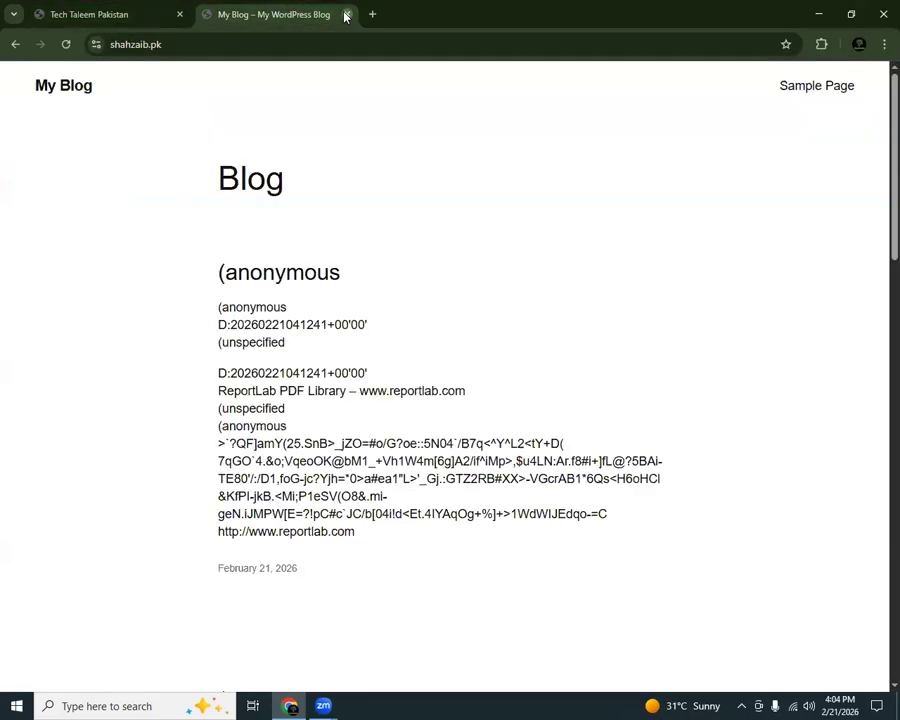
left_click(344, 15)
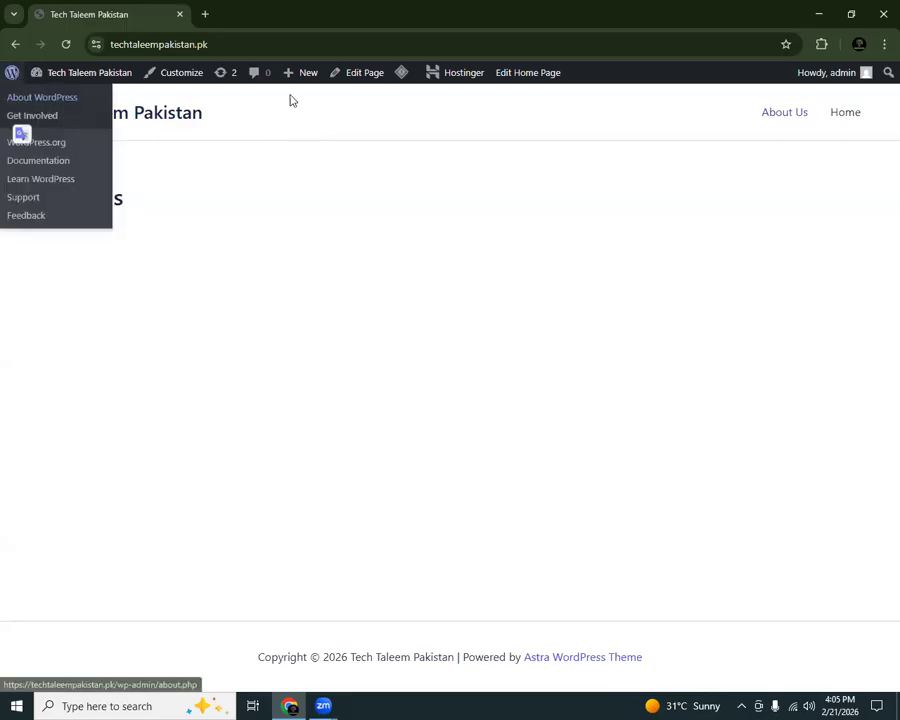
left_click(862, 110)
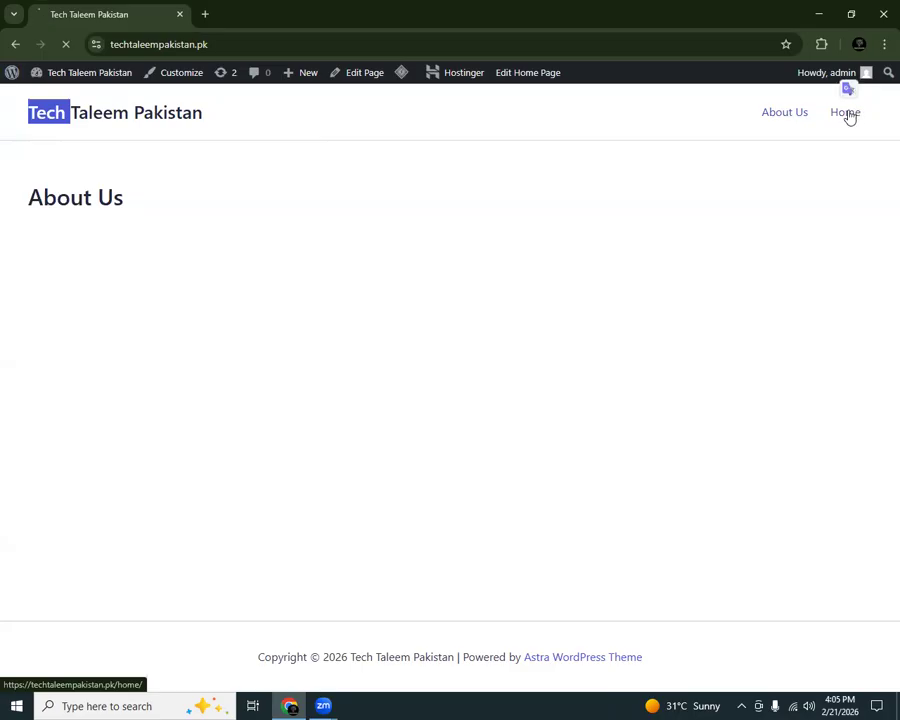